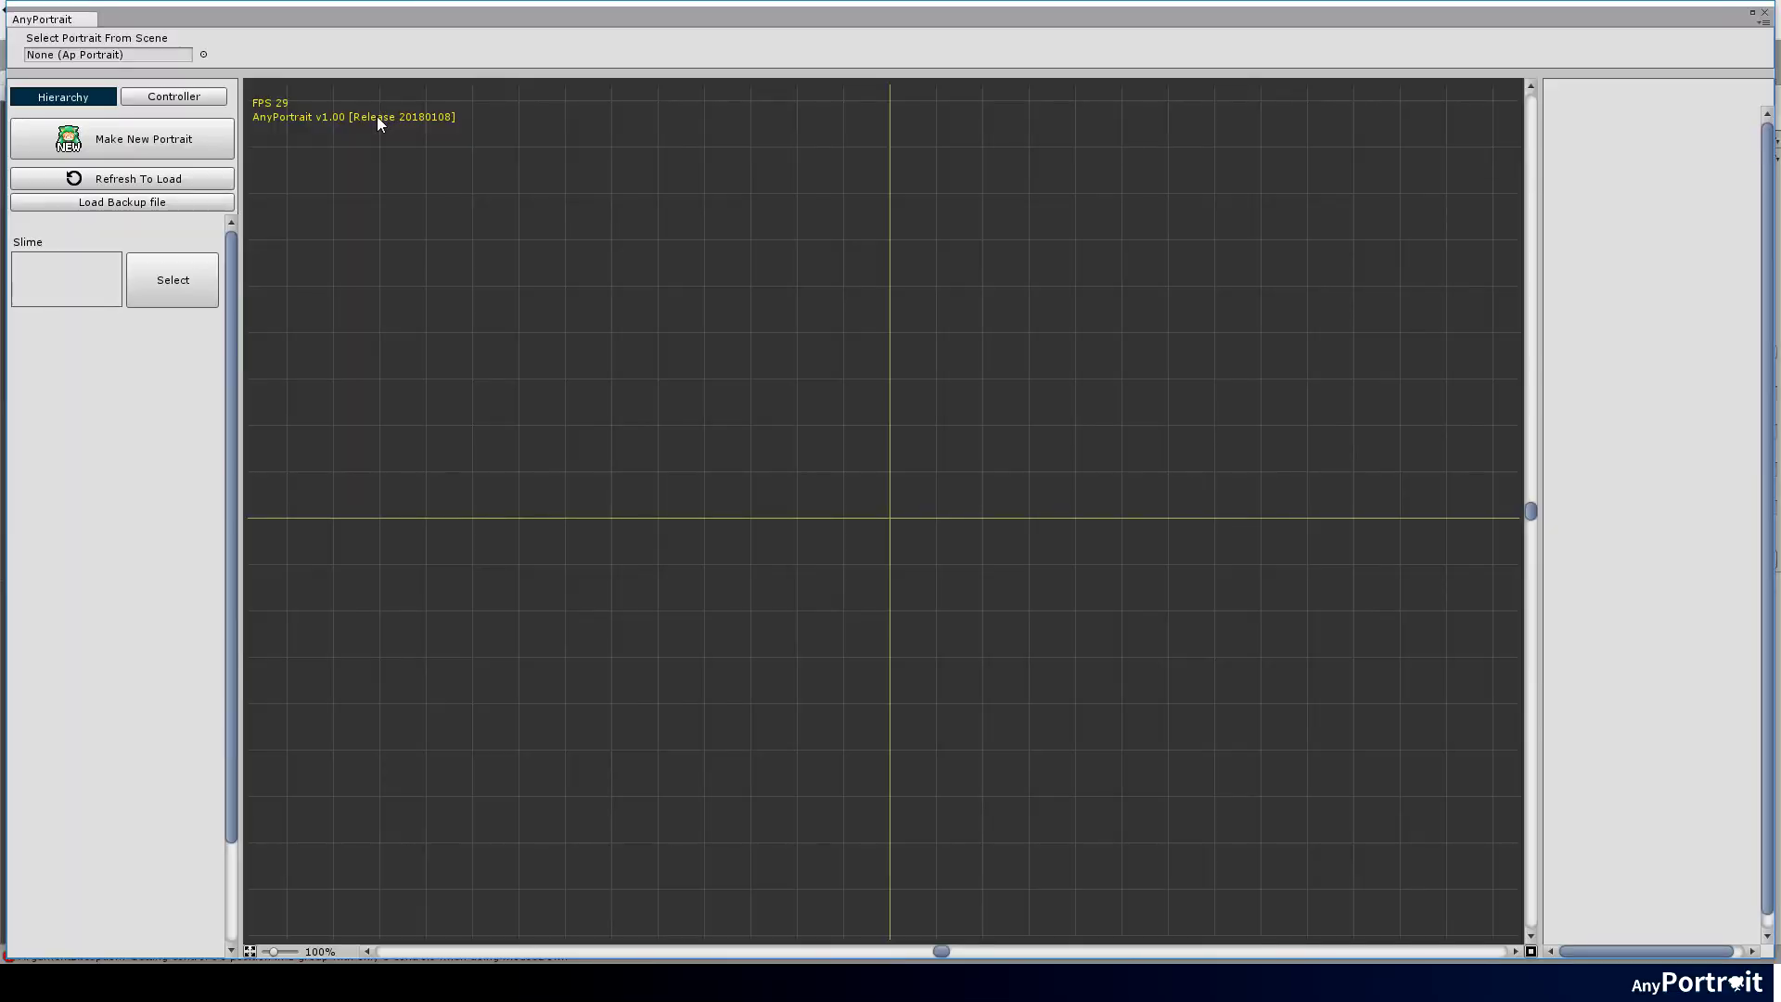
Step: Select the Slime portrait and open its Slime mesh group from the Hierarchy
left_click(173, 289)
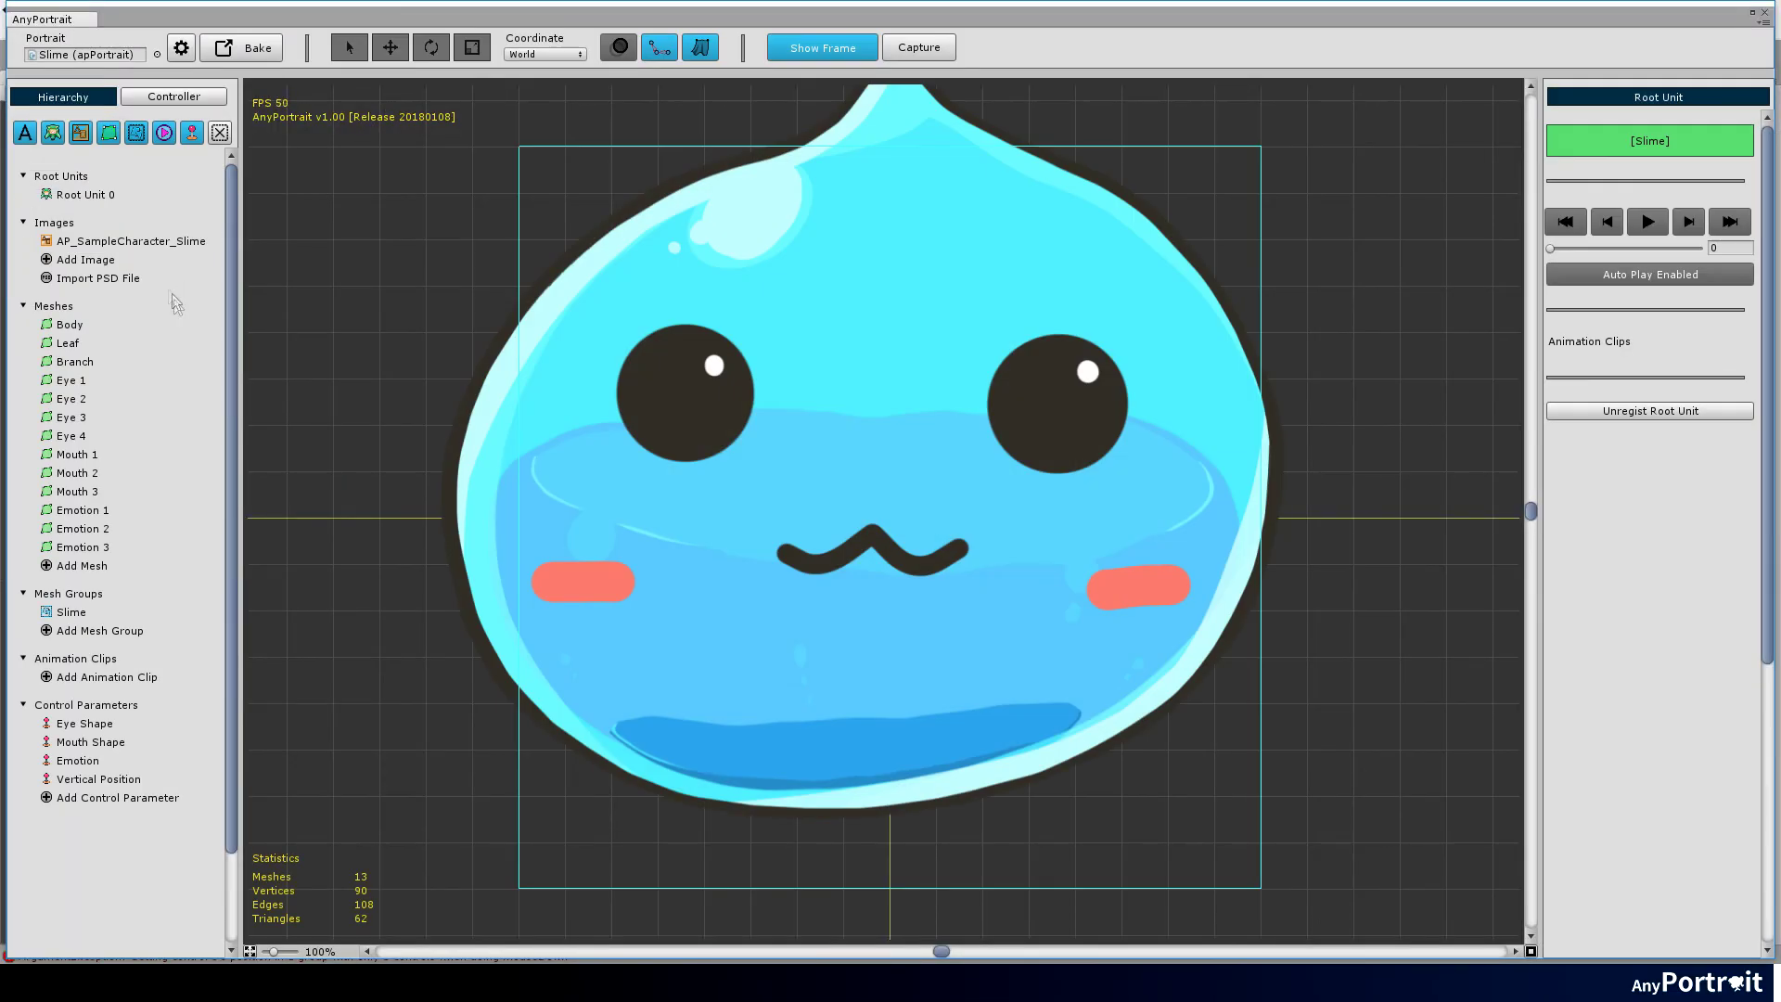
left_click(74, 612)
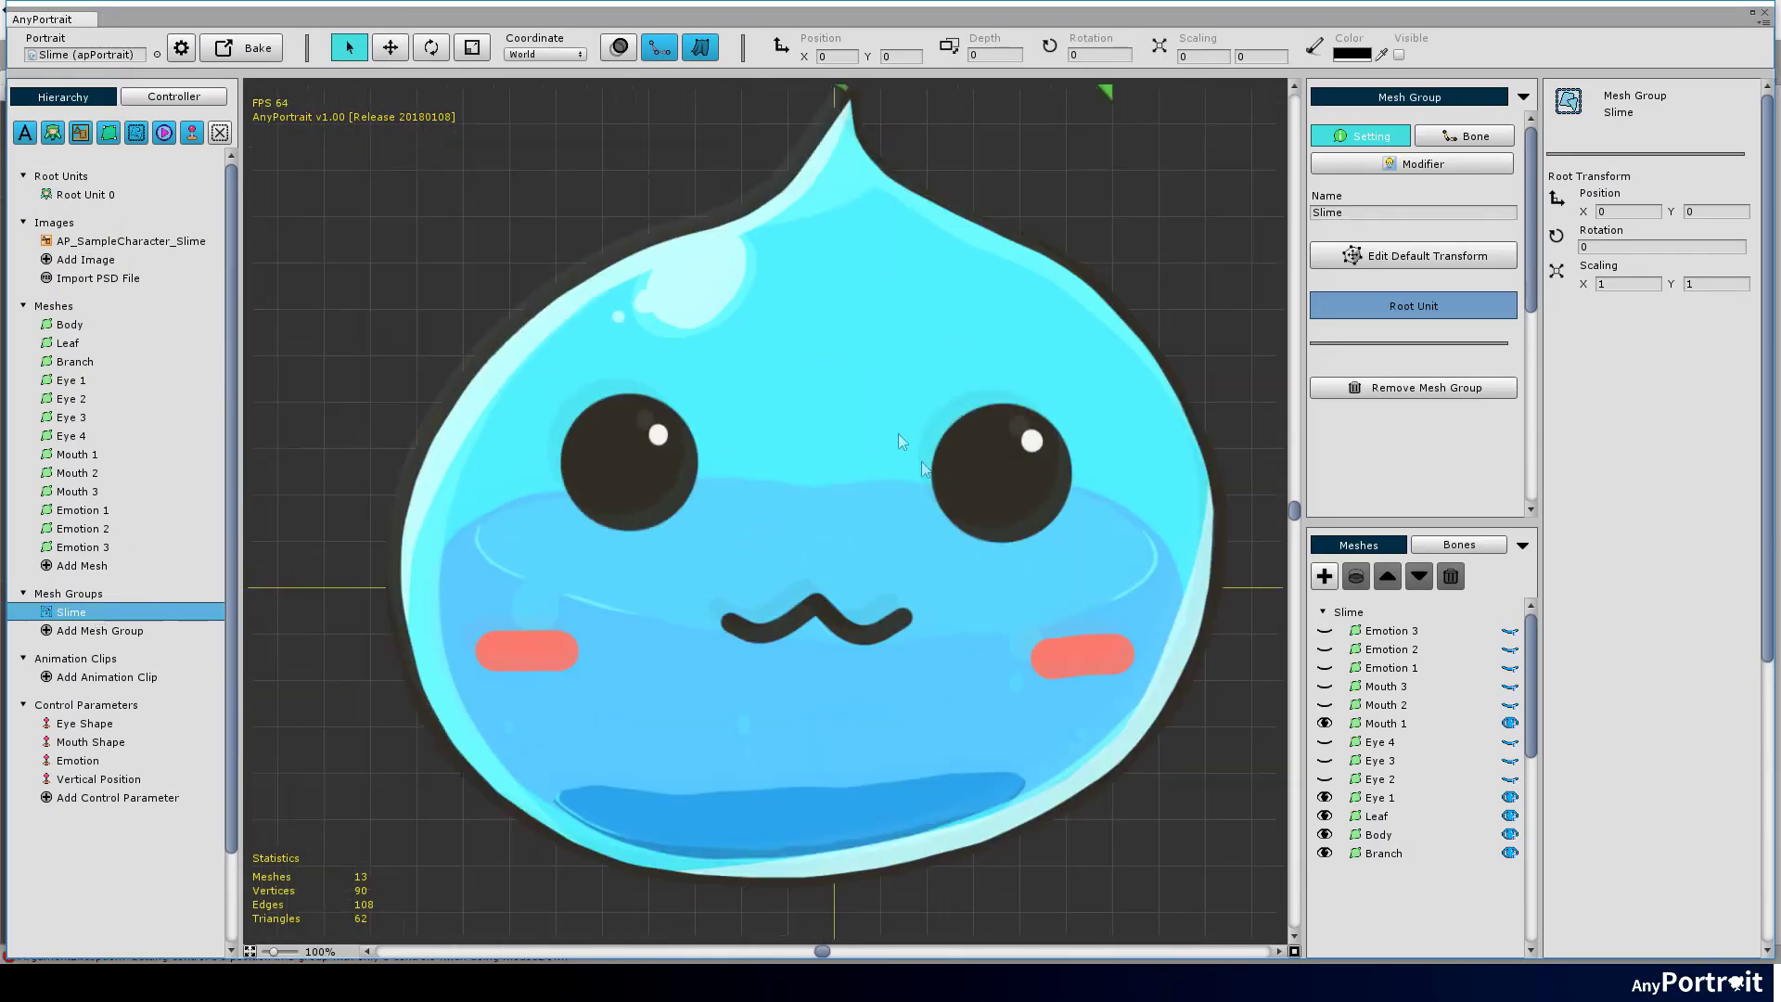
scroll(897, 442, "down", 3)
scroll(962, 488, "down", 2)
scroll(886, 553, "down", 1)
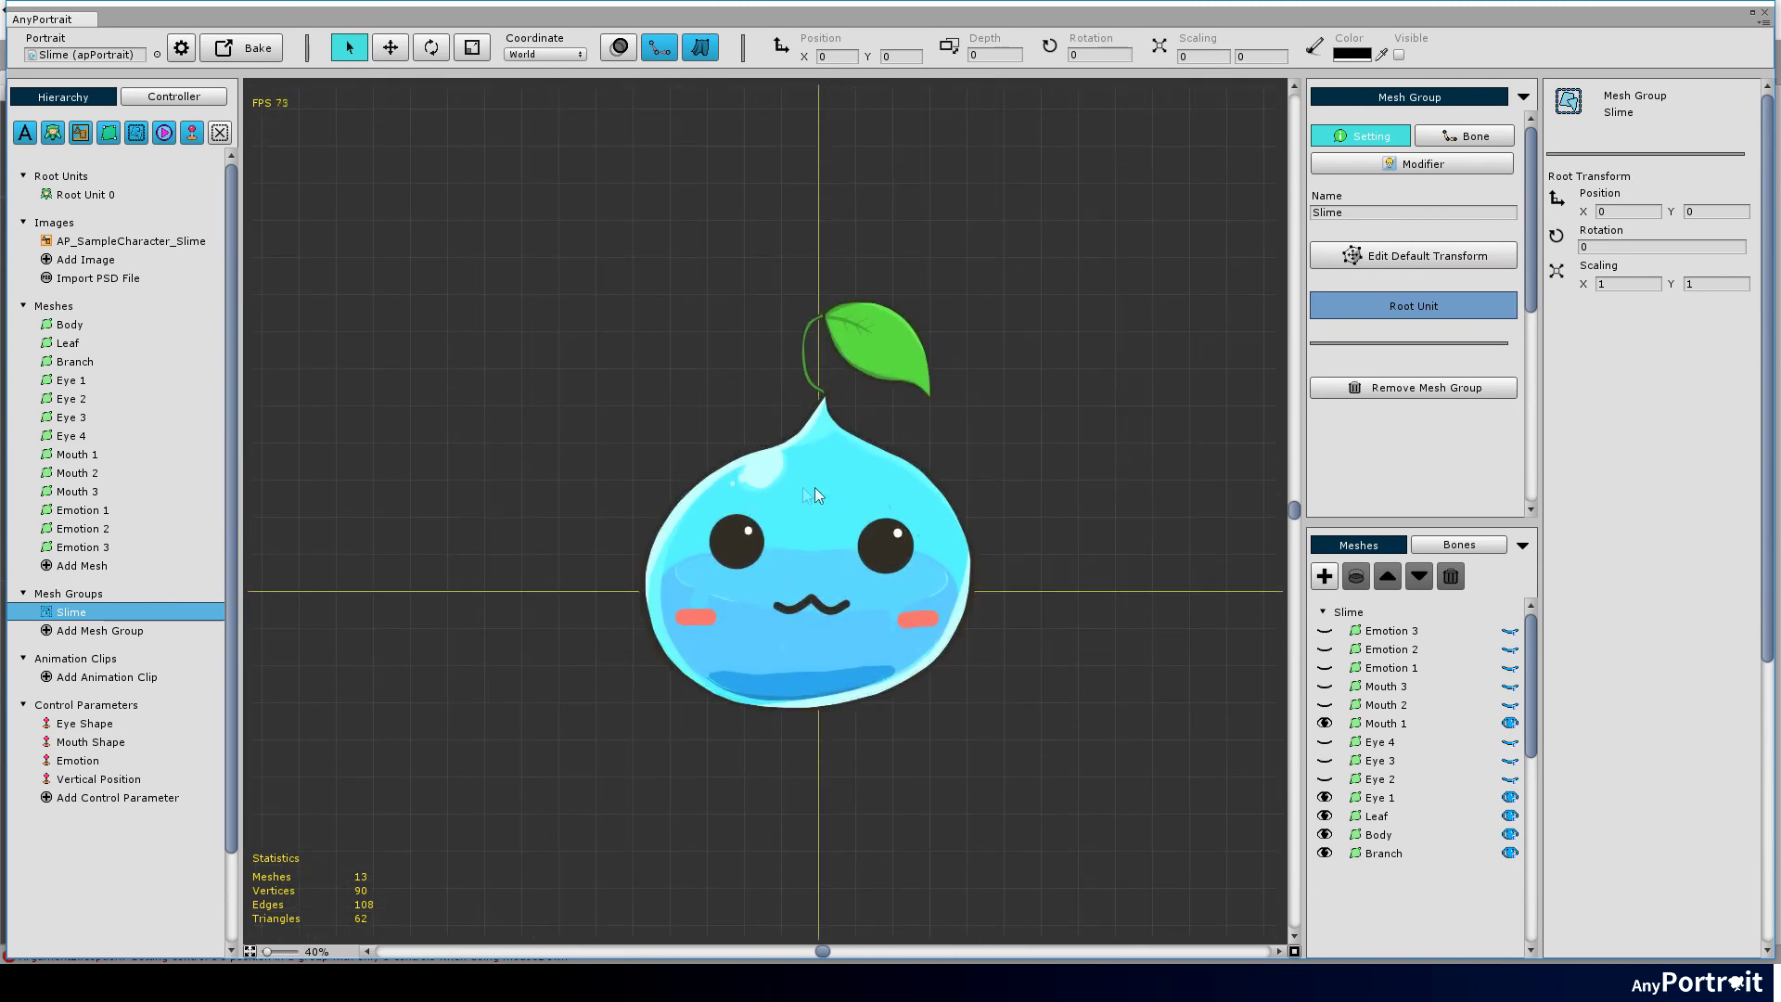
Step: Add a Morph (Controller) modifier to the Slime mesh group with Color Option set to Off
left_click(1394, 165)
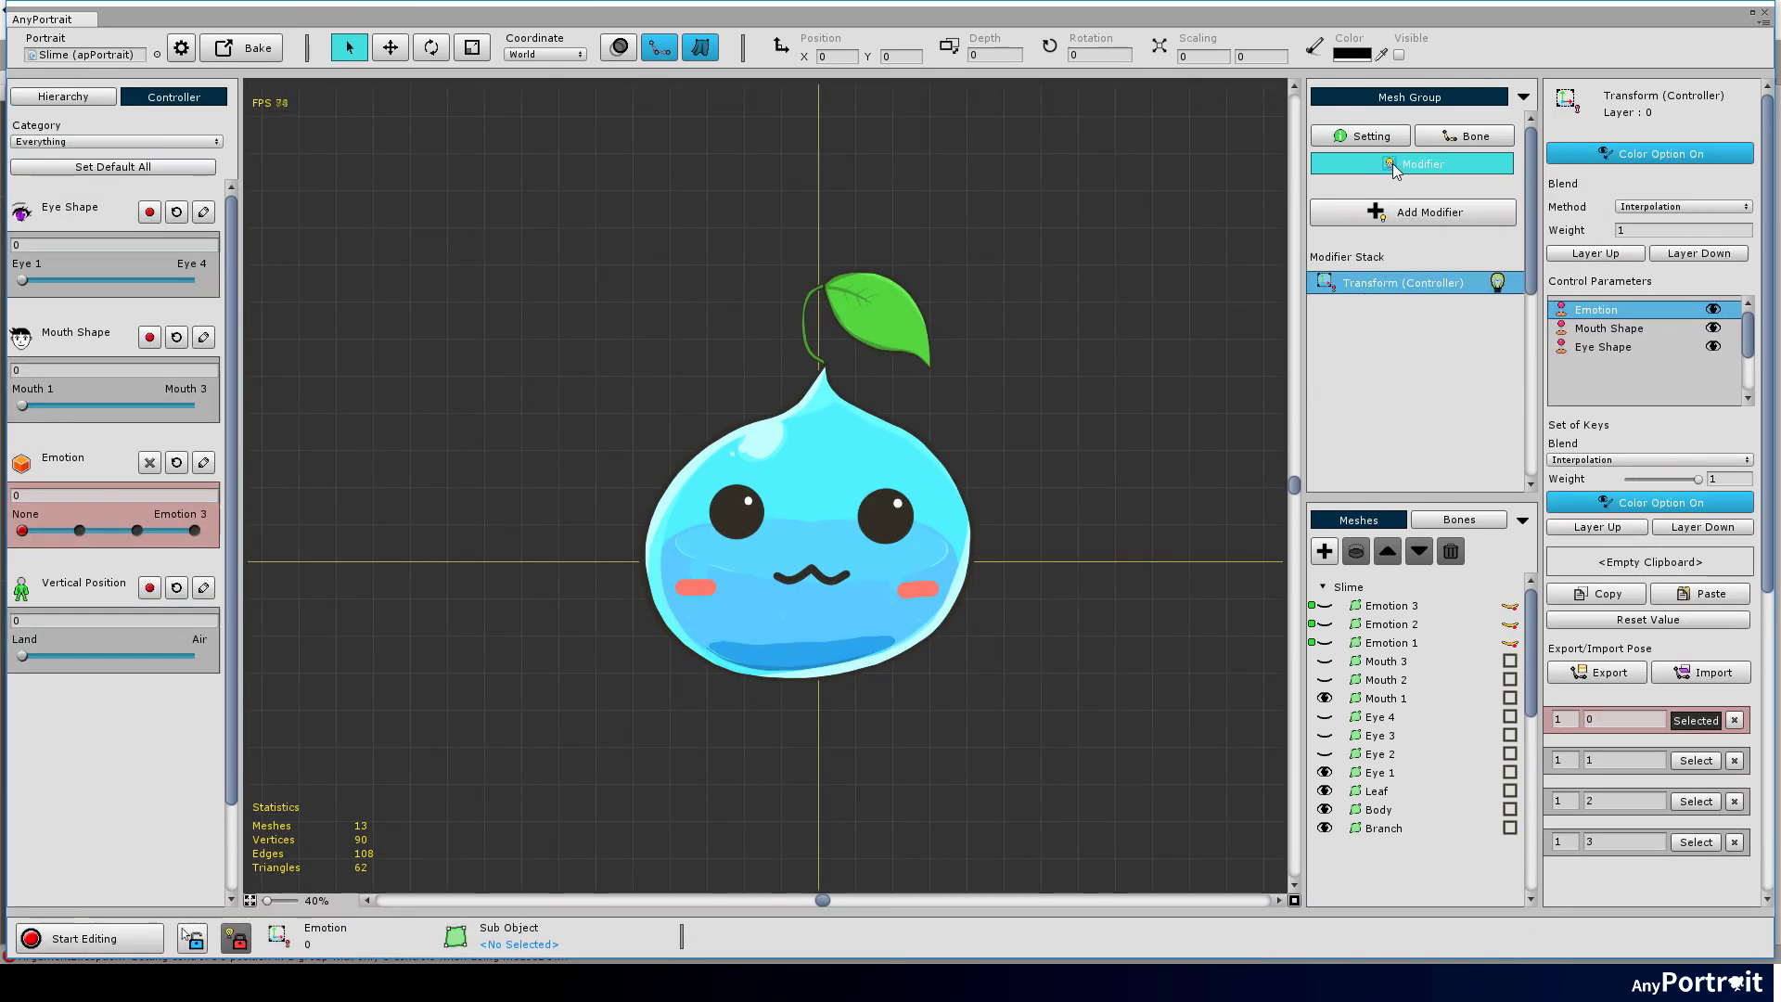
left_click(1389, 215)
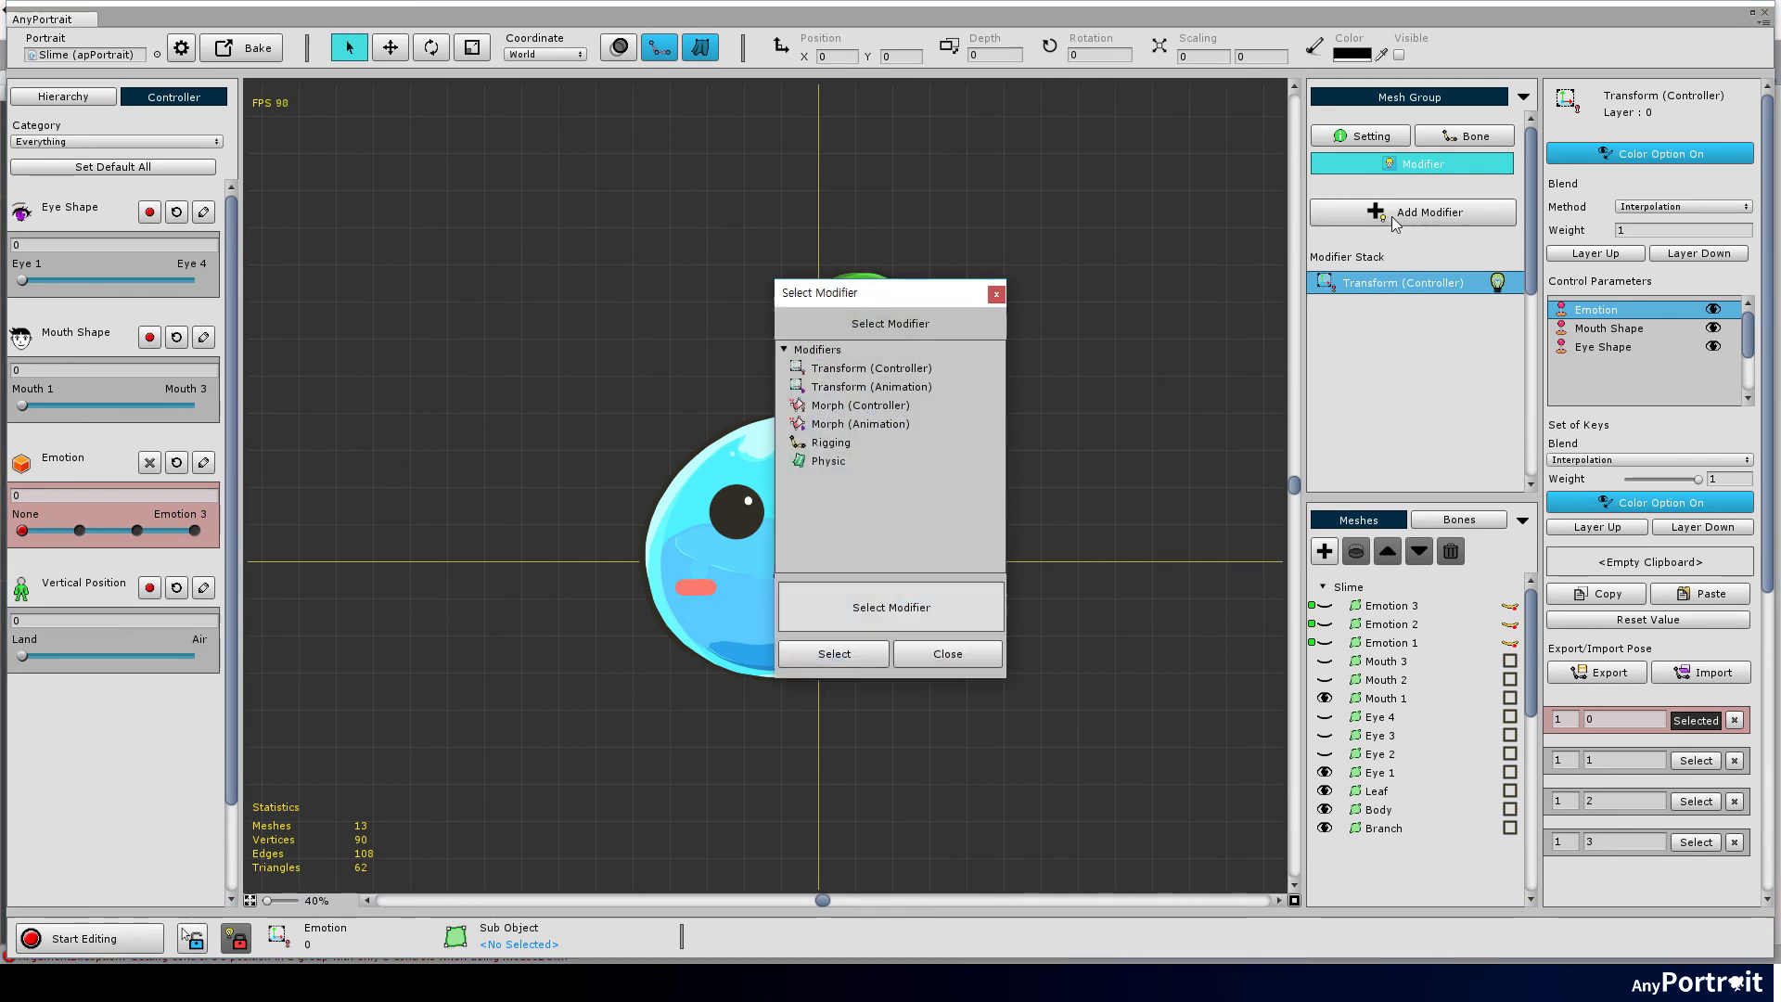
left_click(879, 407)
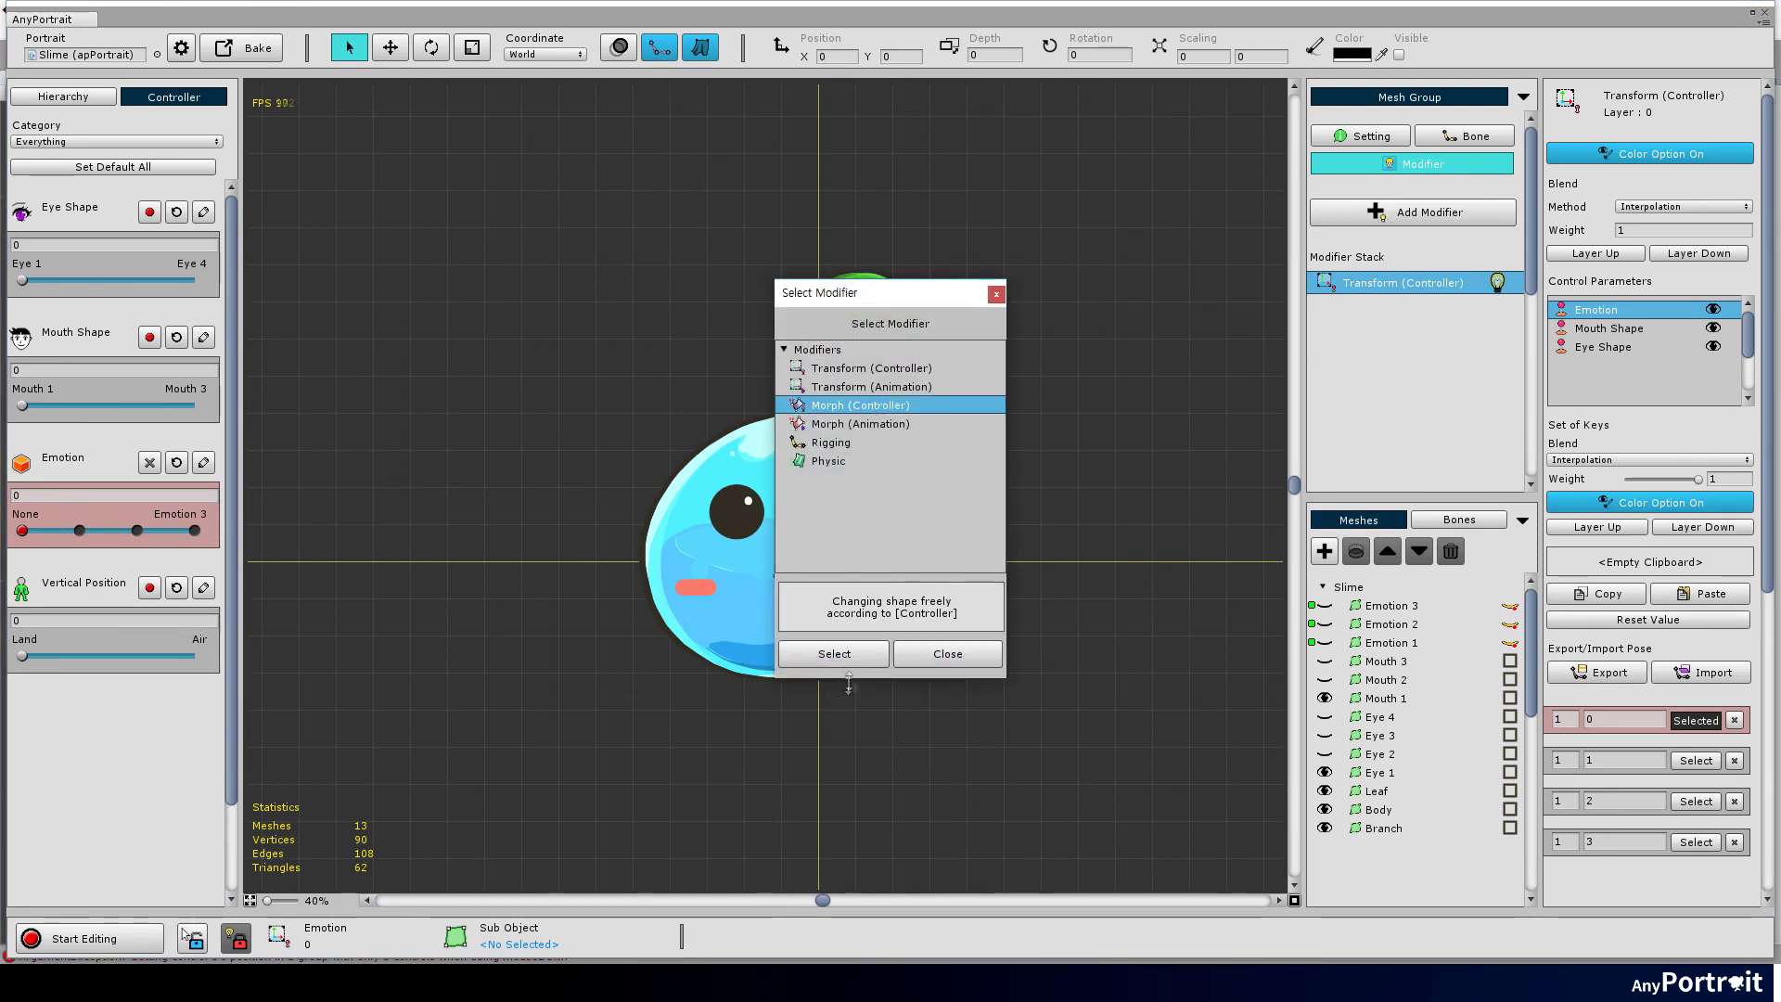
left_click(835, 654)
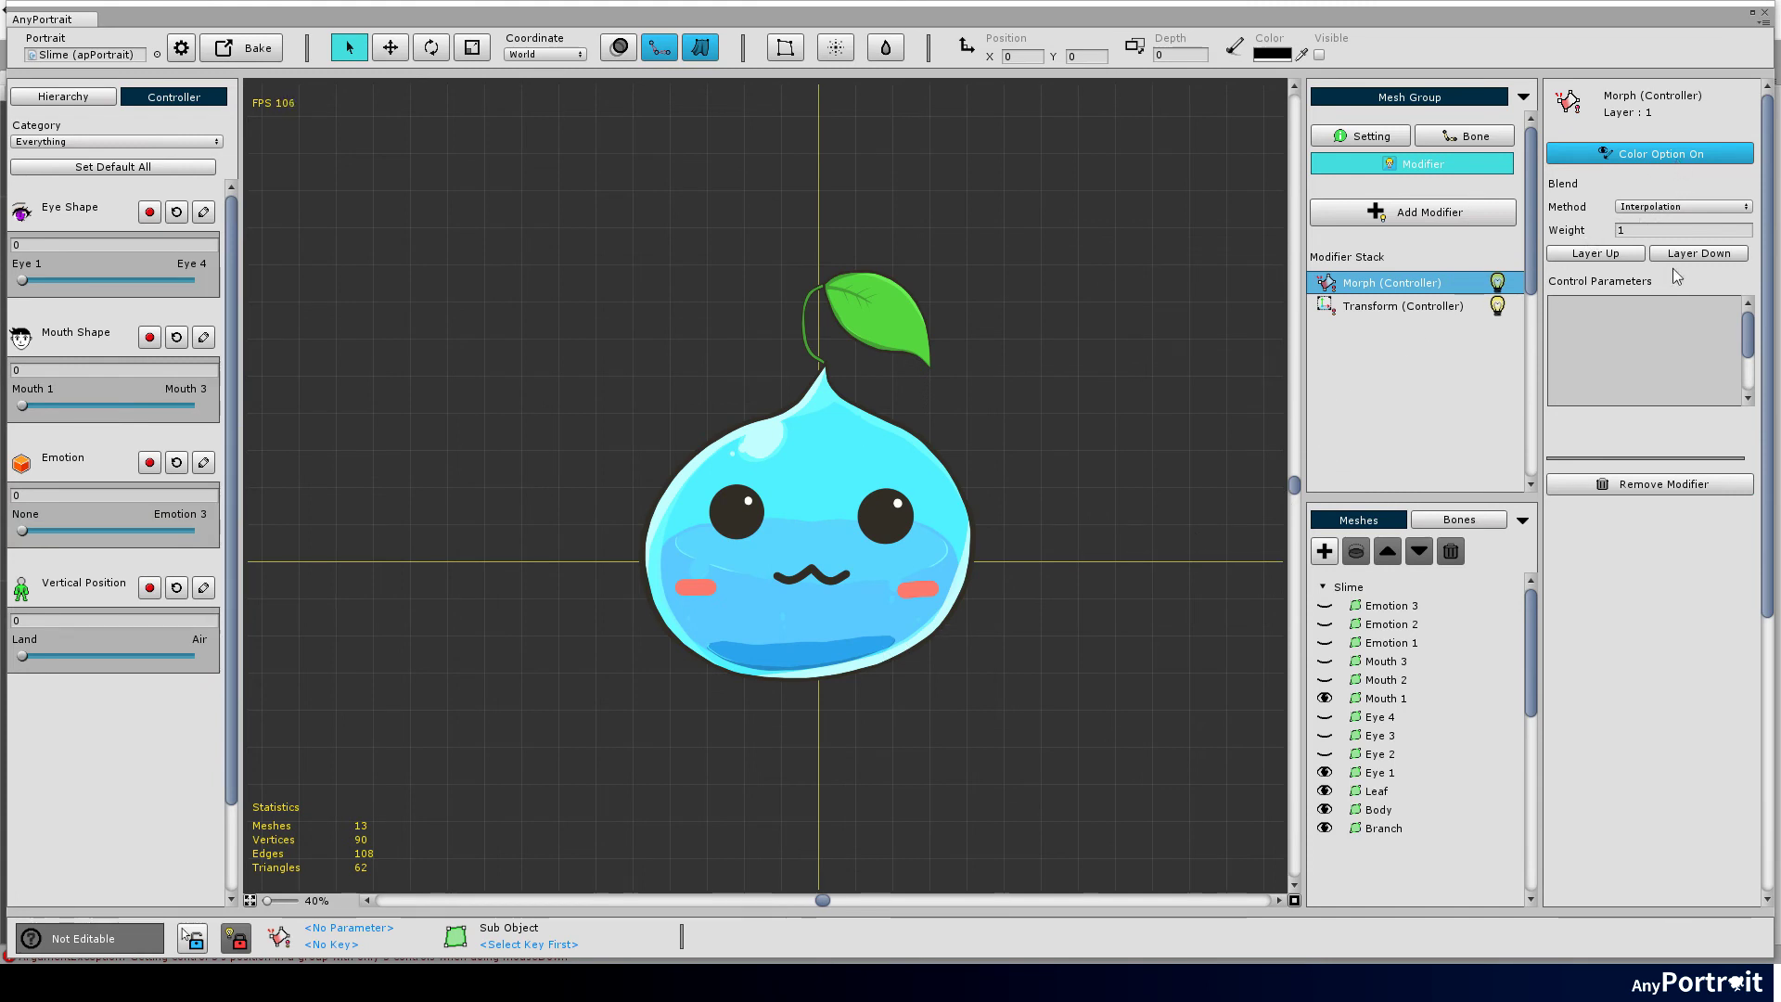
left_click(1632, 162)
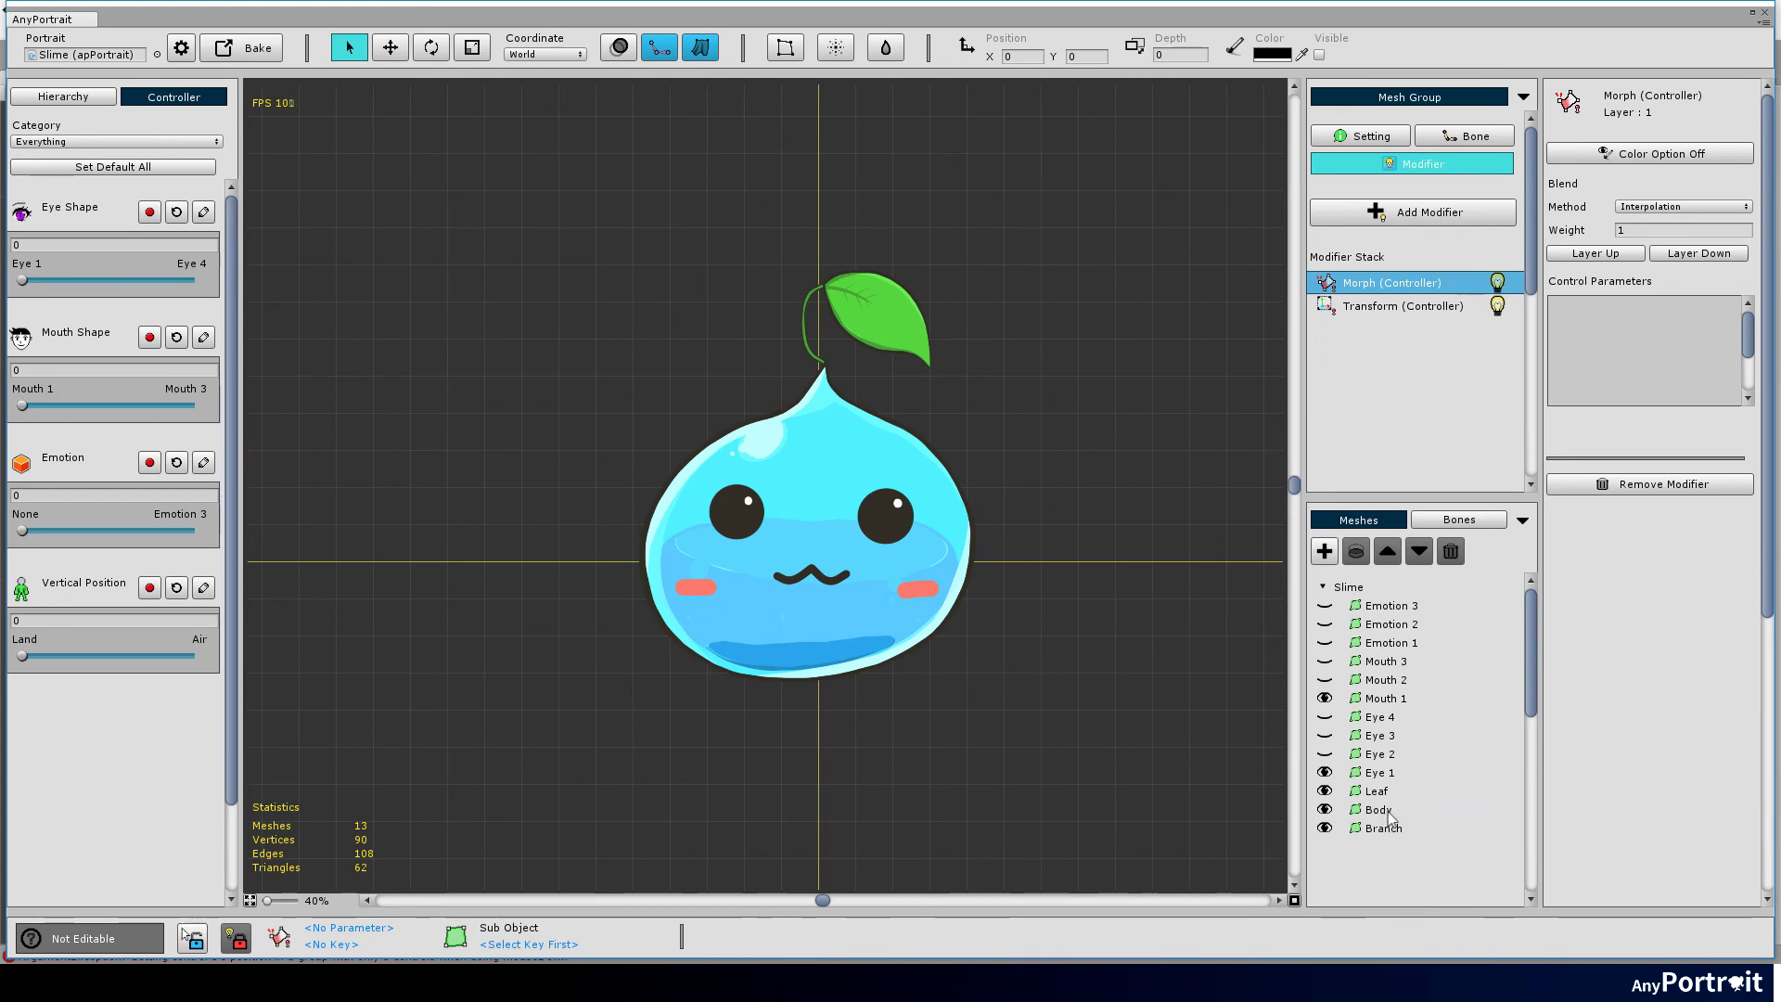
Step: Register the Body mesh, add a Vertical Position morph key at Air (1), and start editing it
left_click(1381, 809)
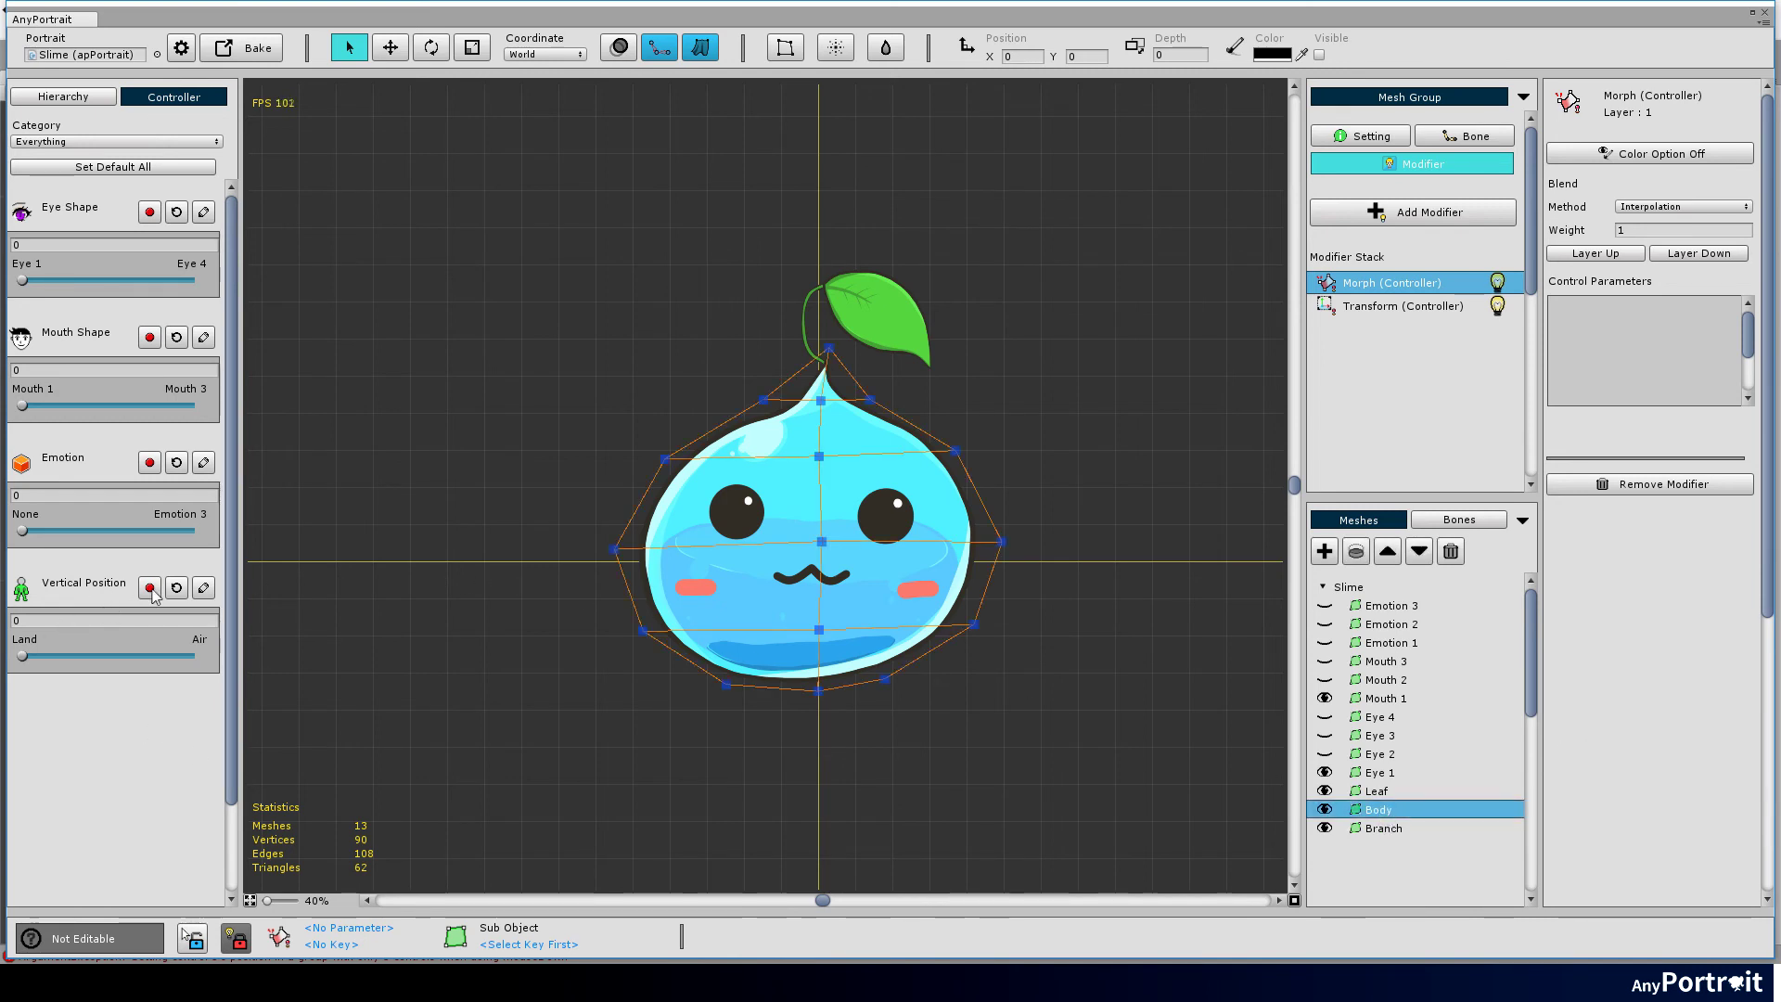
left_click(148, 588)
left_click_drag(22, 655, 217, 663)
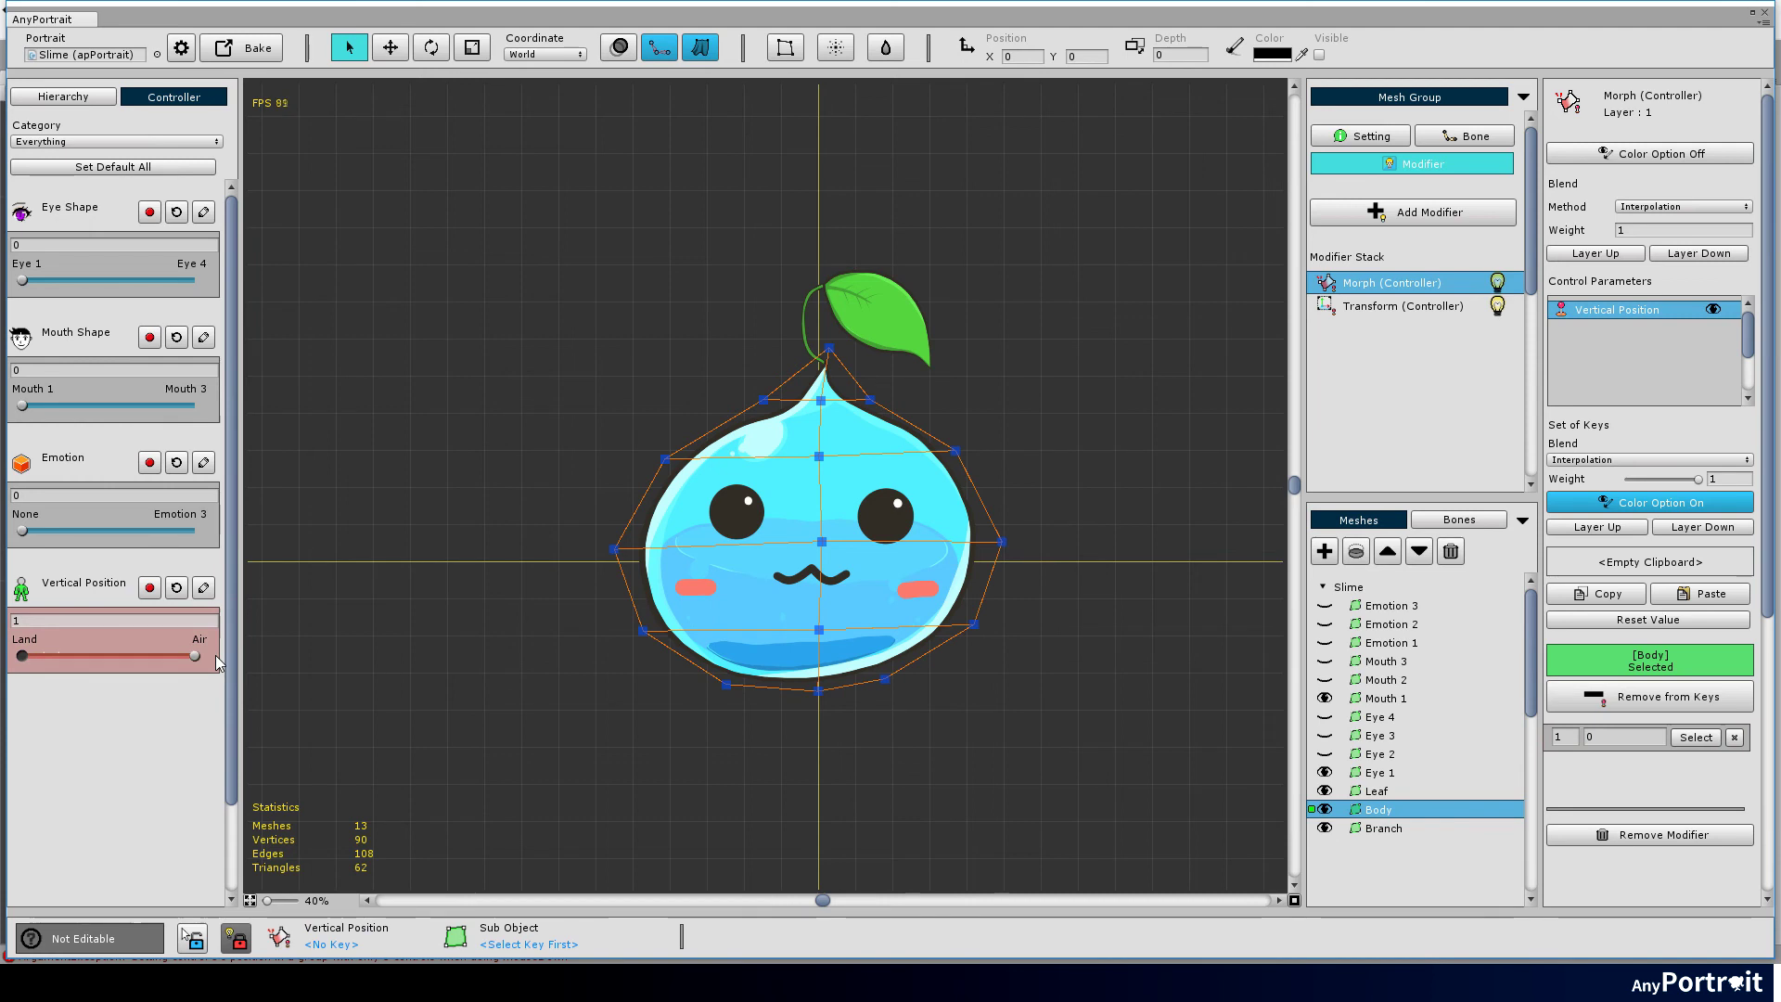
left_click(148, 589)
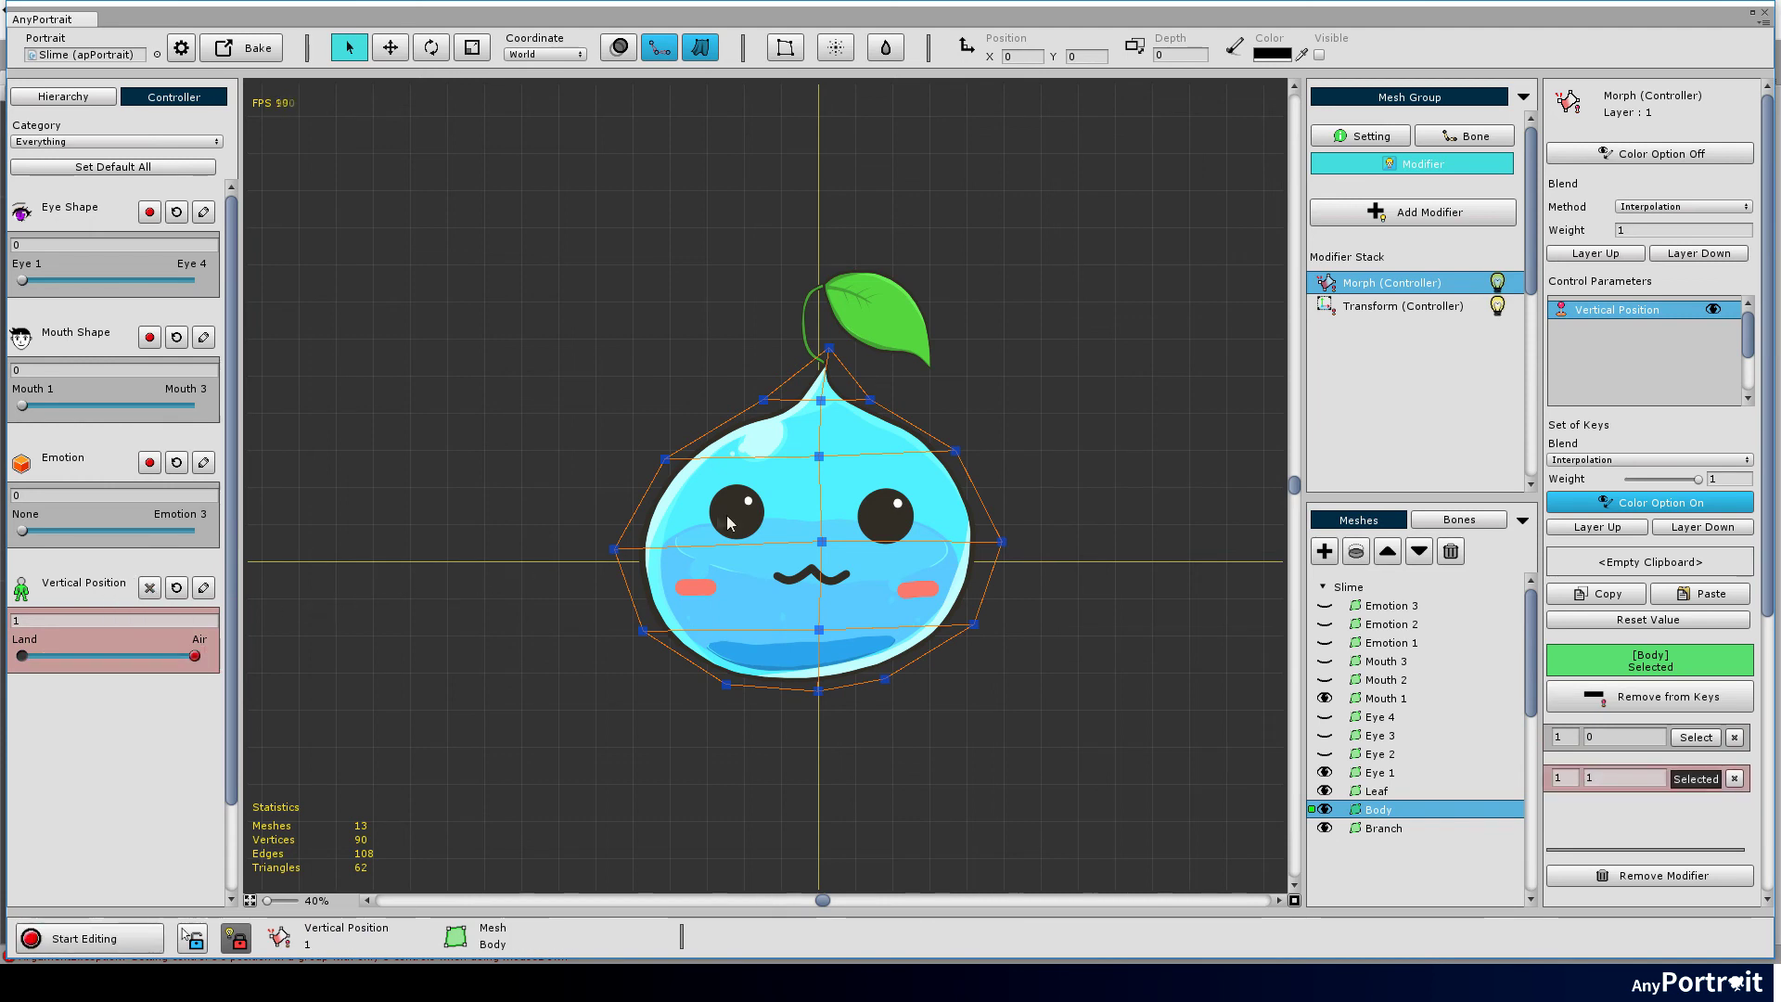
middle_click_drag(685, 475, 639, 483)
left_click_drag(499, 329, 592, 387)
left_click(785, 468)
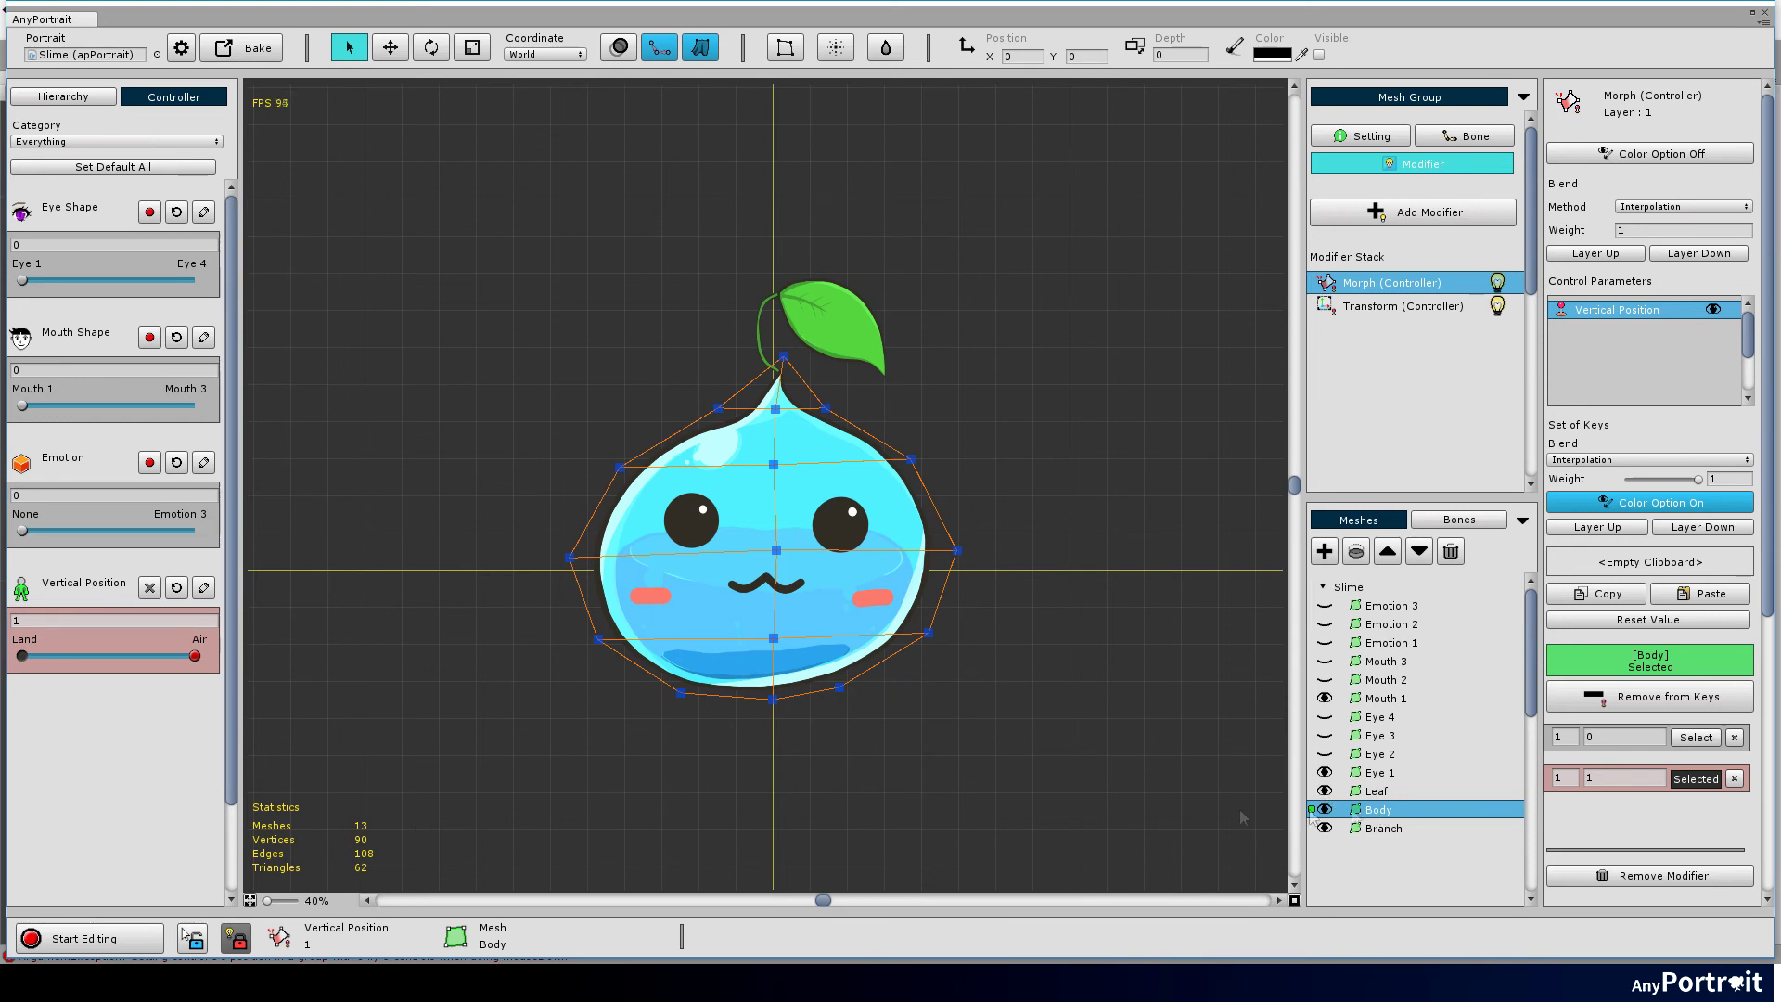
left_click(83, 938)
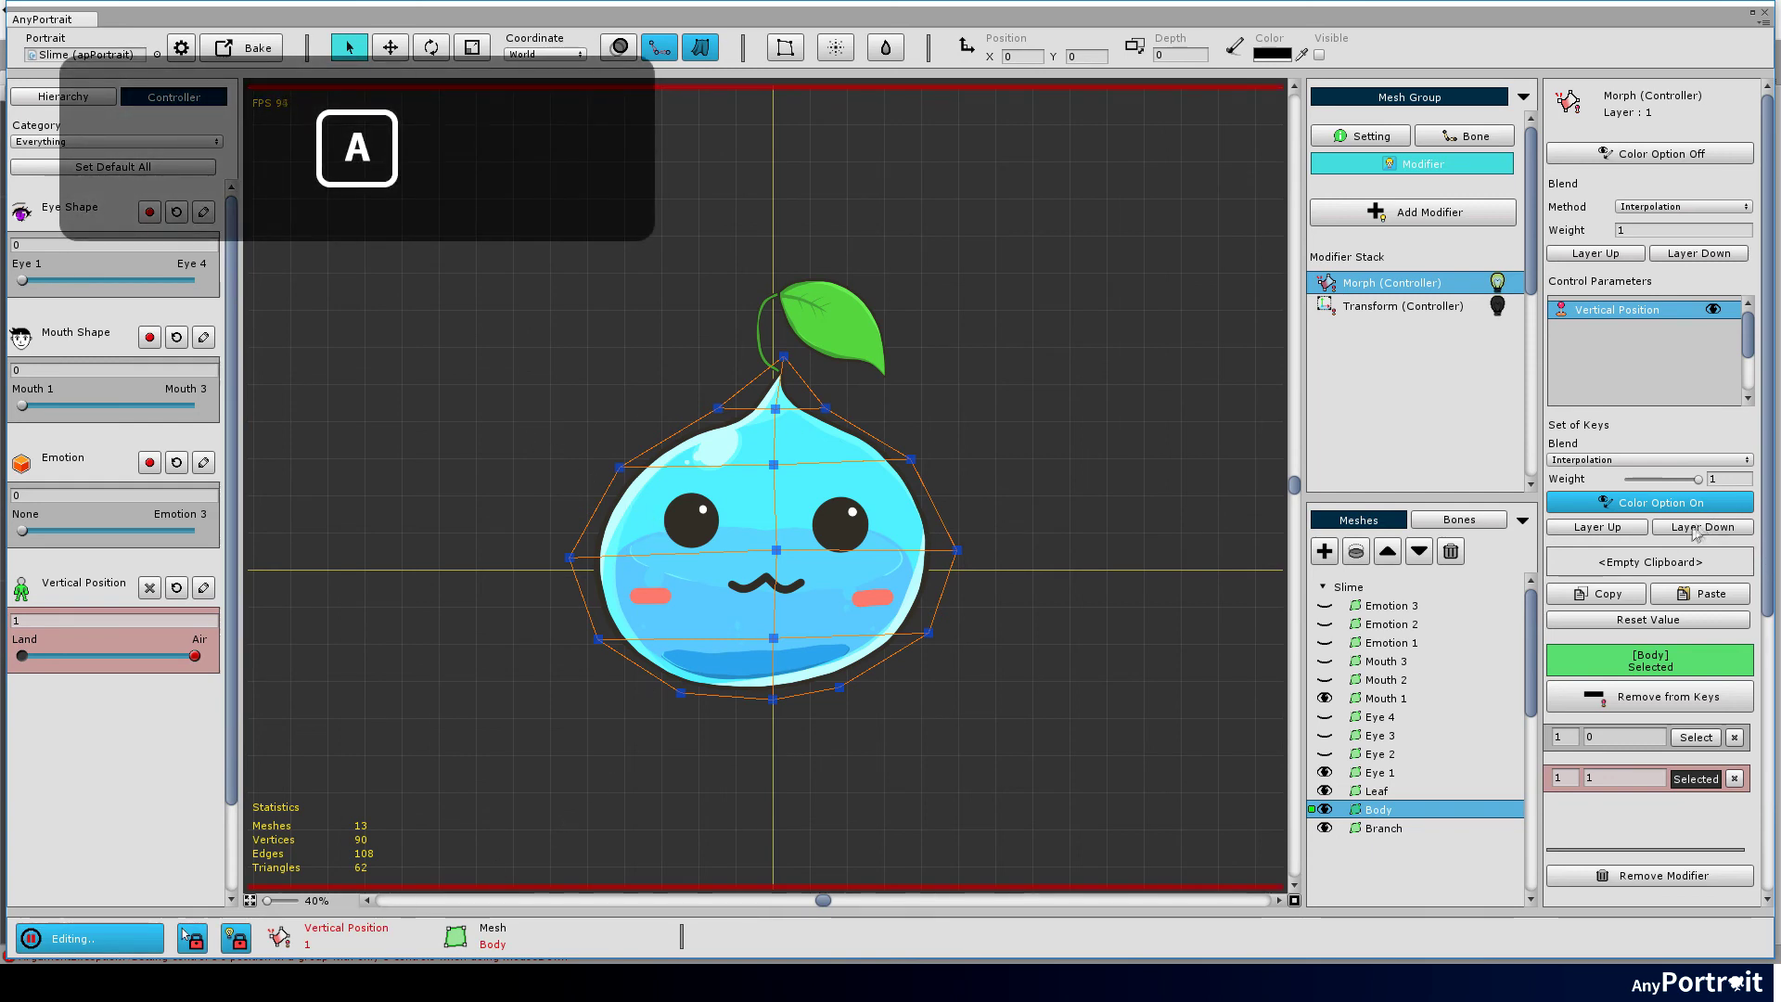
Step: Move all Body vertices well upward for the Air key, then preview Vertical Position between Land and Air
left_click_drag(429, 281, 1072, 725)
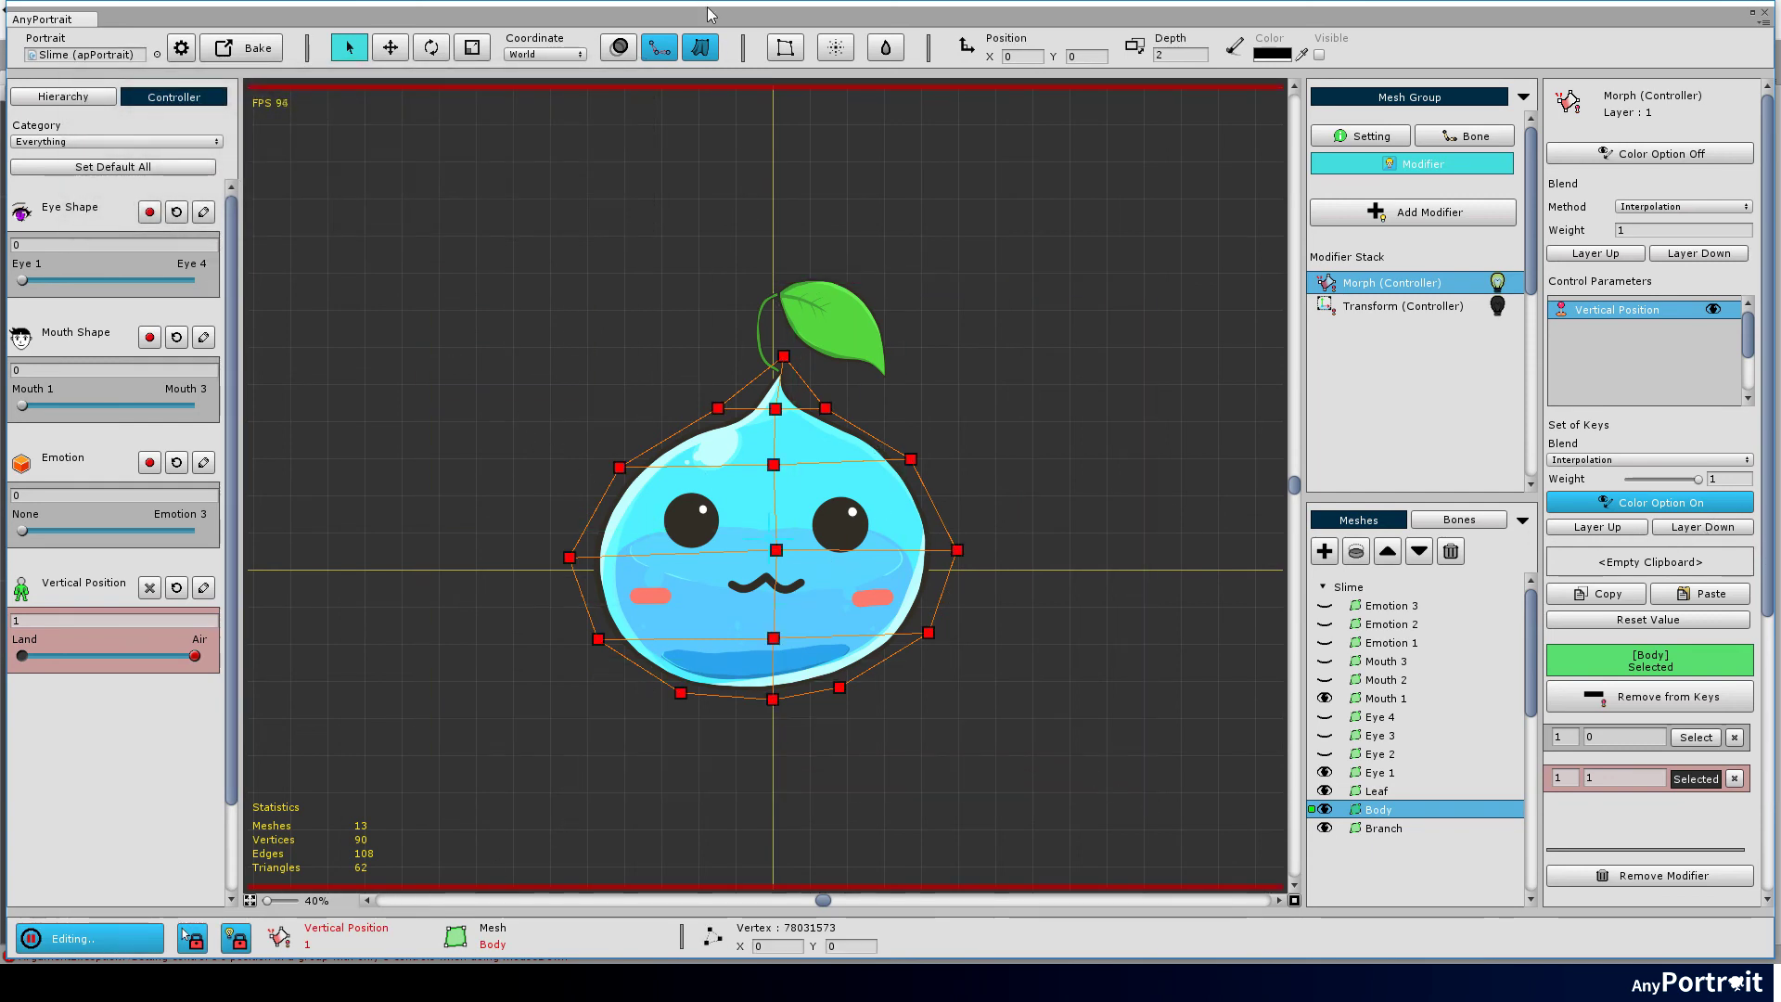
left_click(393, 49)
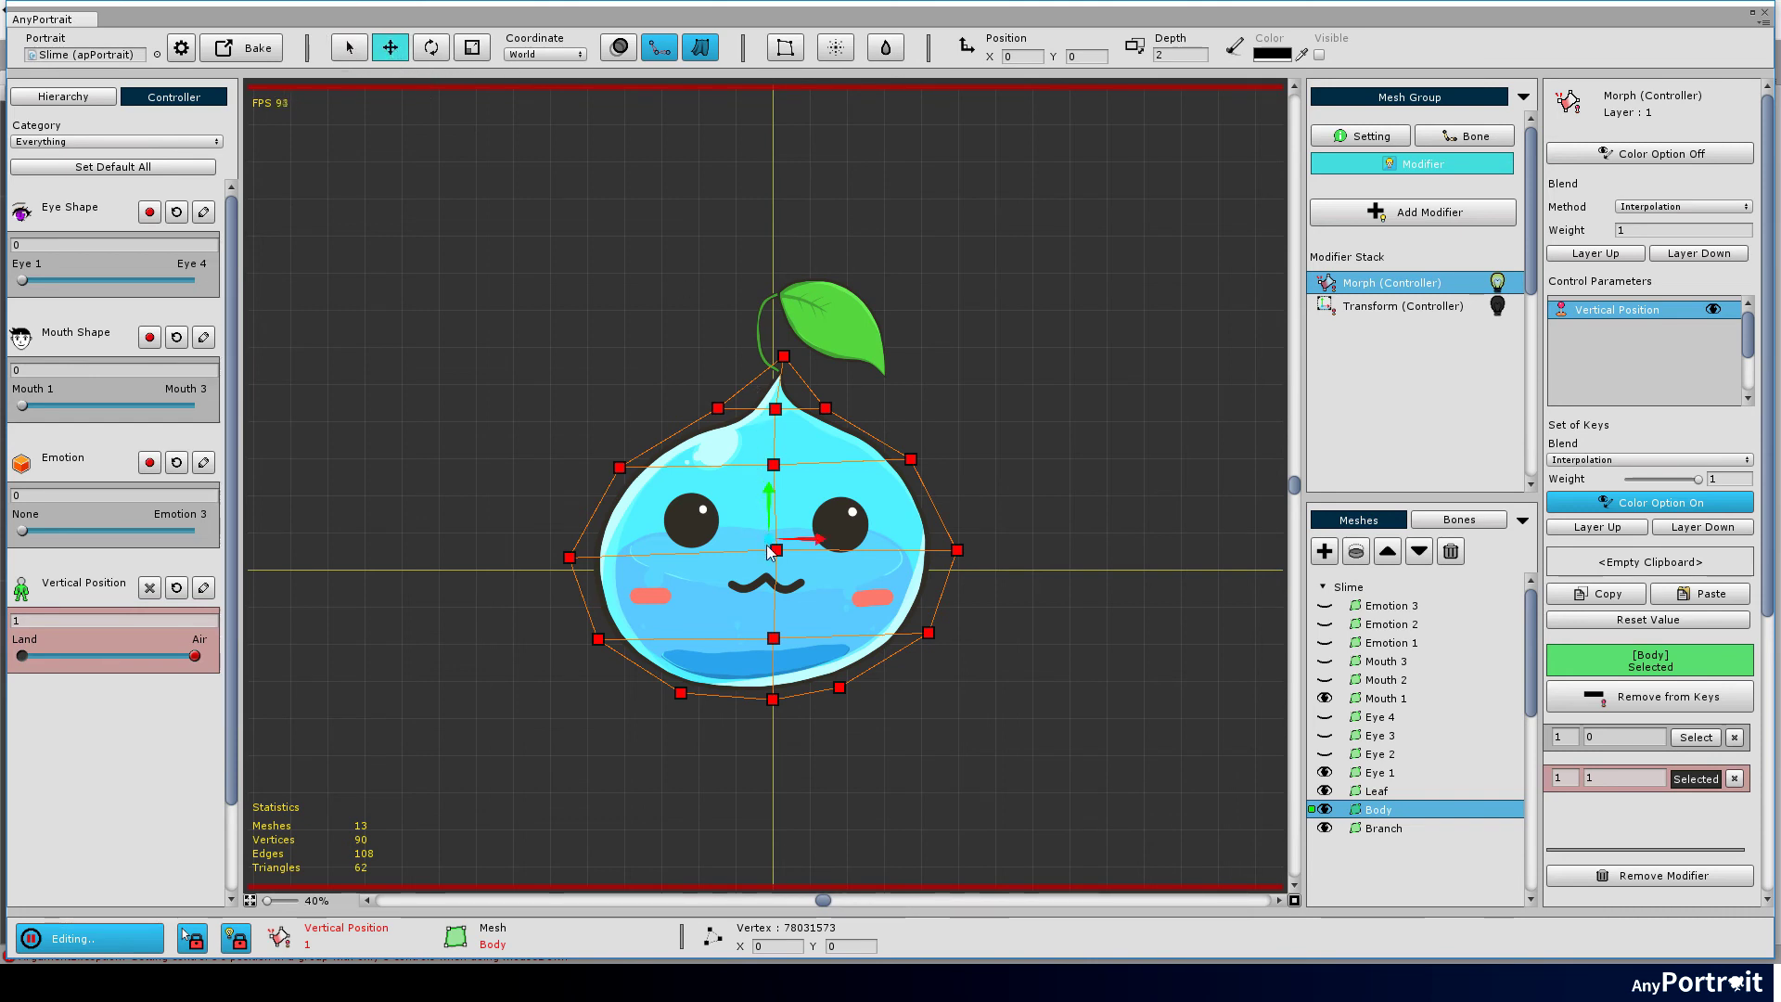
left_click_drag(771, 542, 761, 231)
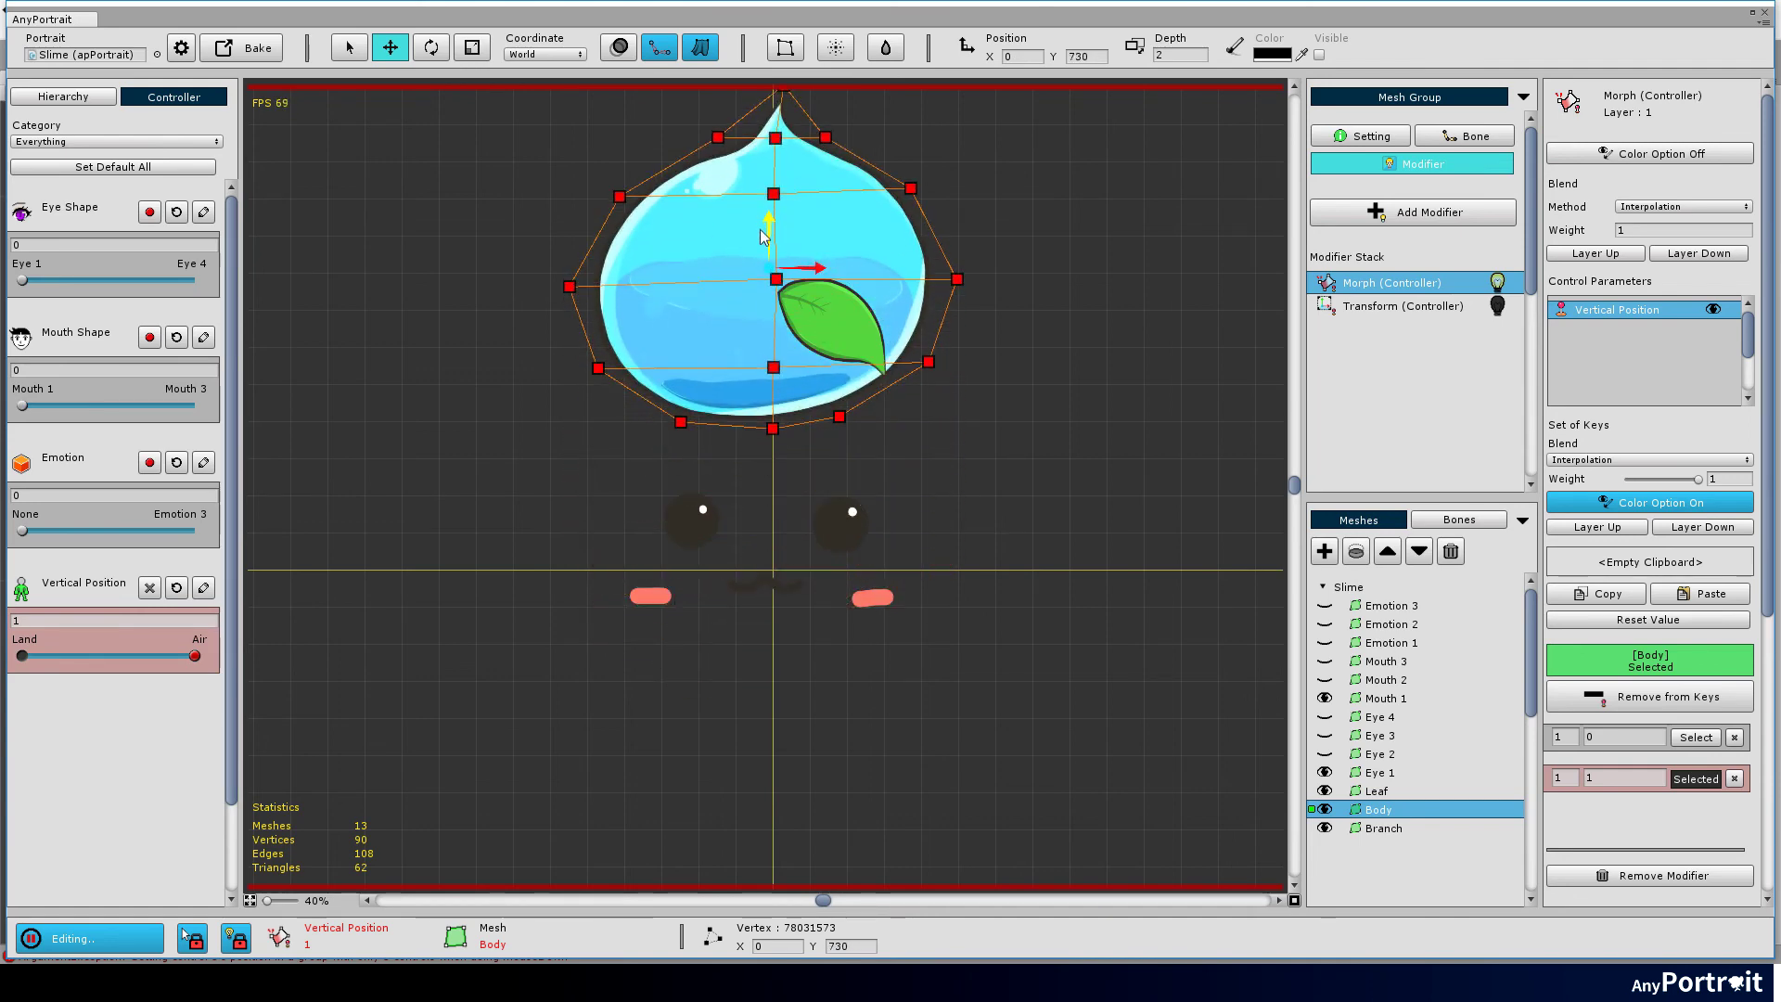
middle_click_drag(895, 339, 896, 474)
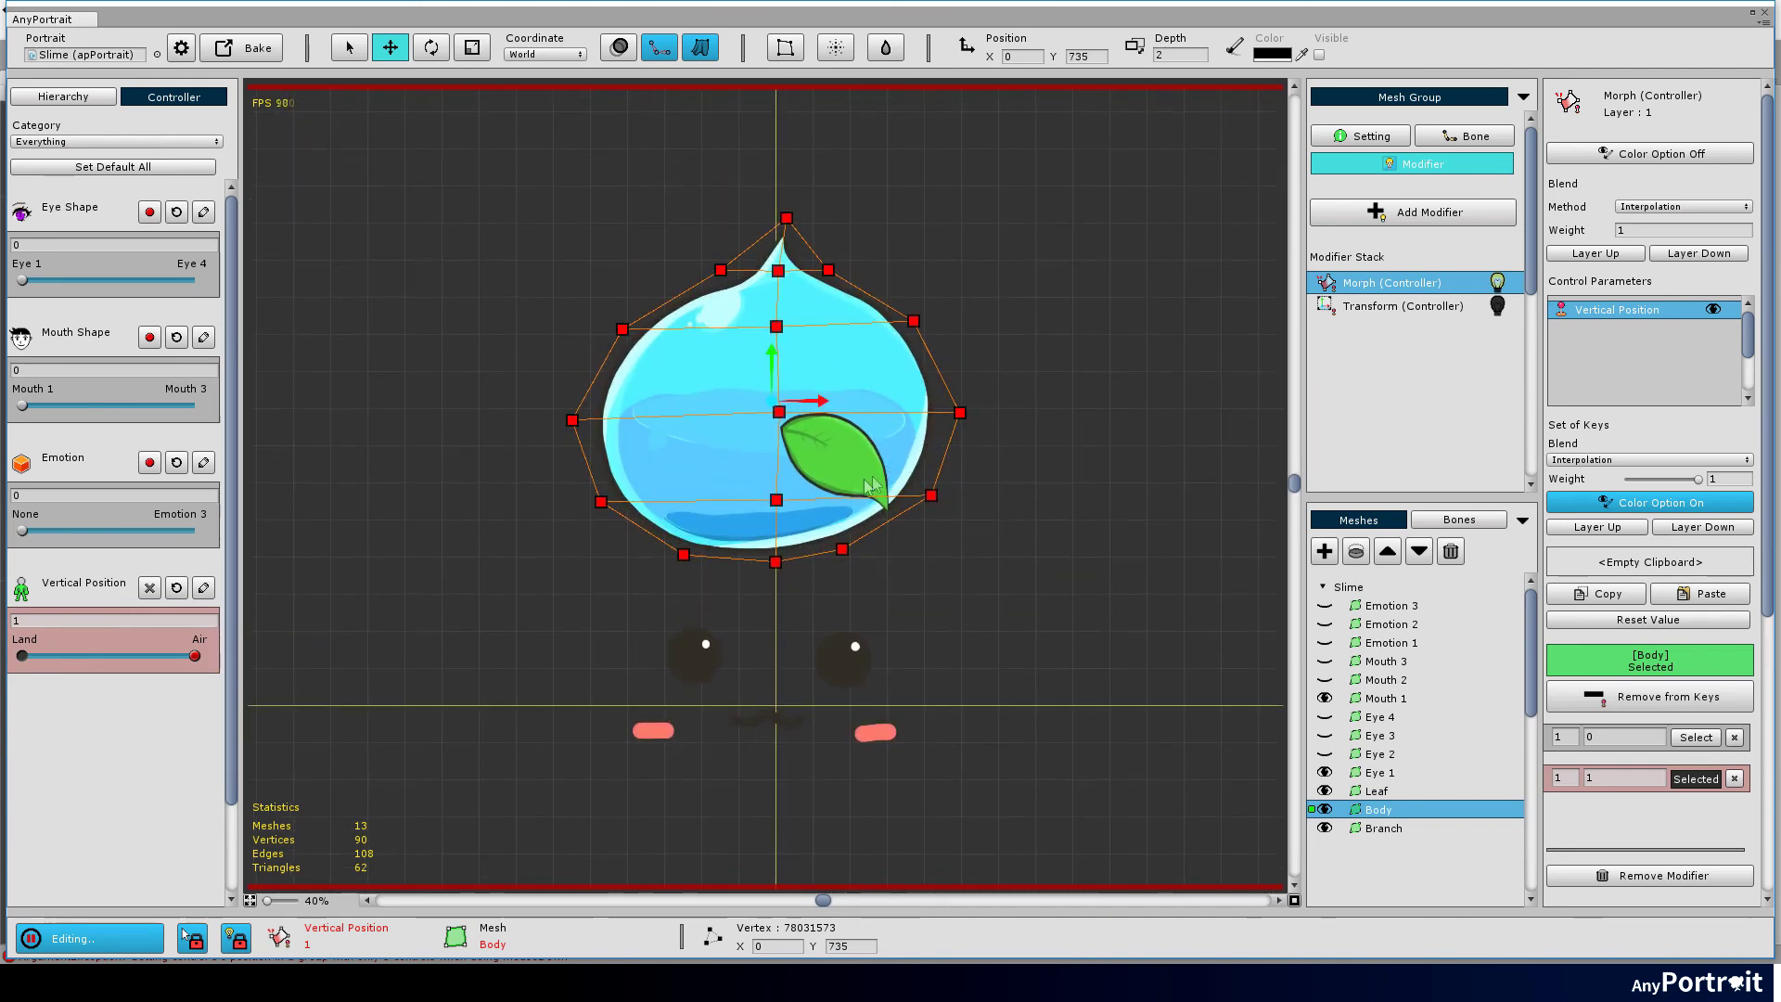
left_click(147, 928)
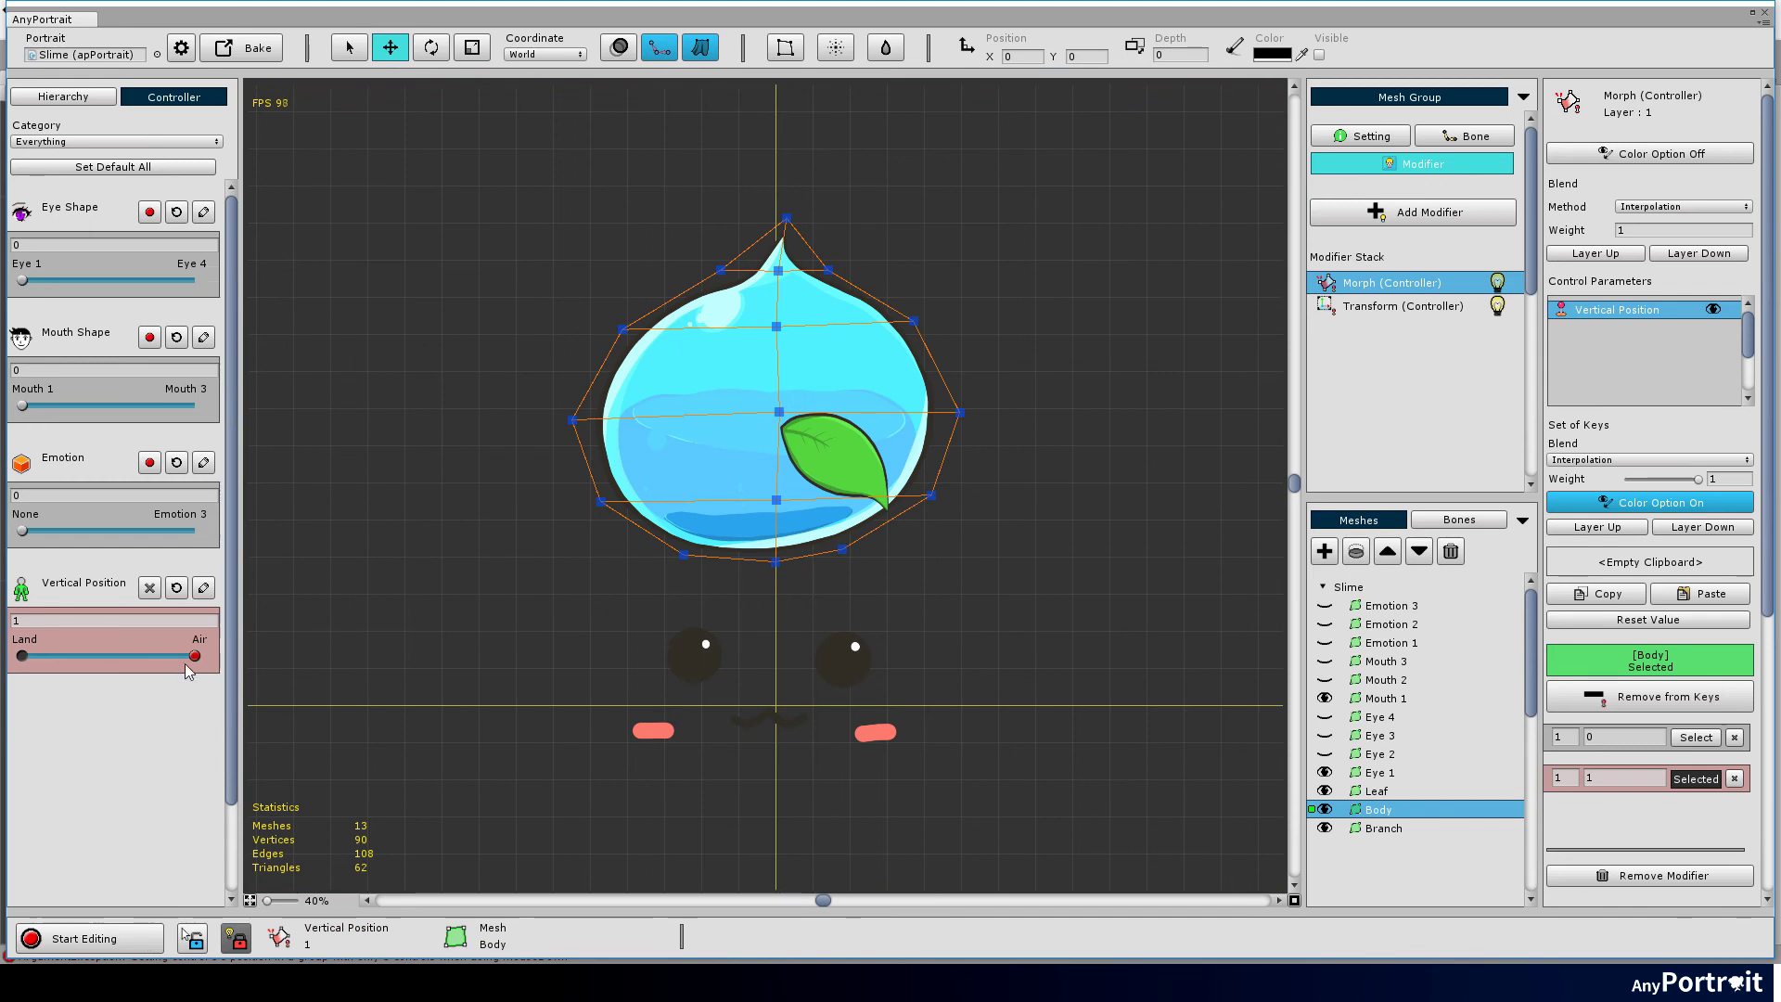
mouse_move(189, 671)
left_mouse_down()
mouse_move(20, 656)
mouse_move(189, 671)
mouse_move(11, 686)
mouse_move(196, 689)
mouse_move(14, 707)
mouse_move(223, 701)
mouse_move(21, 700)
mouse_move(80, 702)
left_mouse_up()
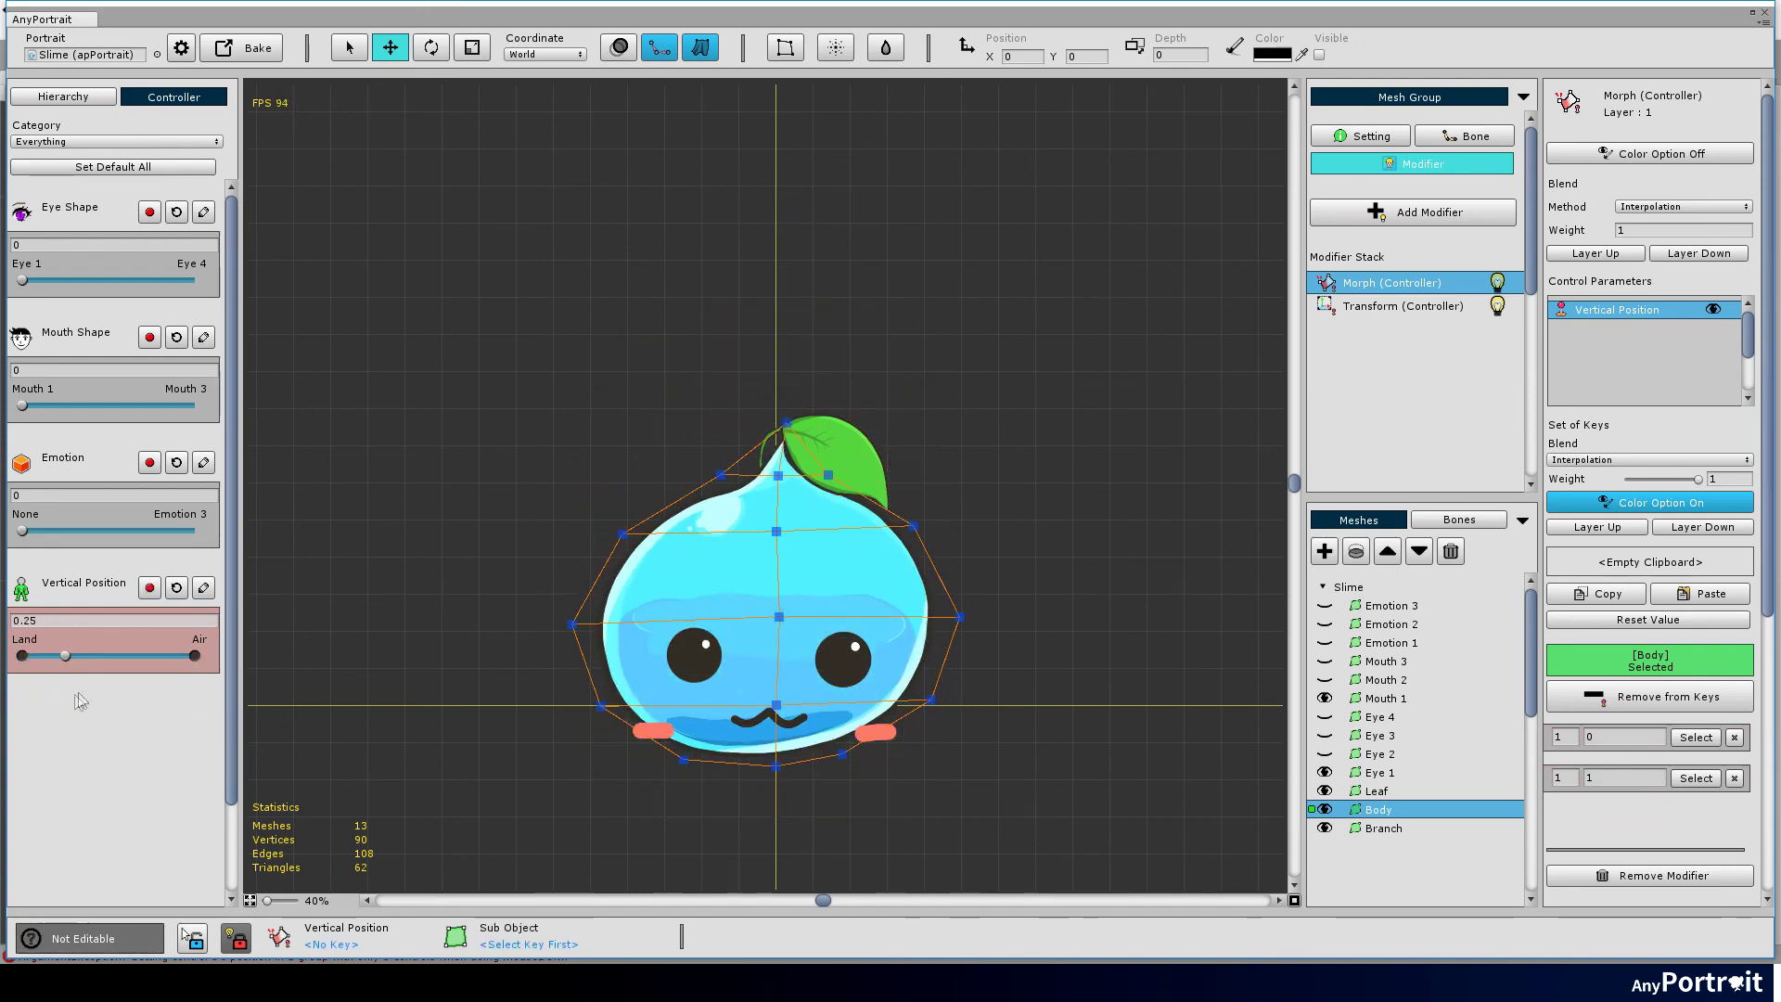
Step: Add a Vertical Position key at 0.25, start editing it, and select all Body vertices
left_click(150, 588)
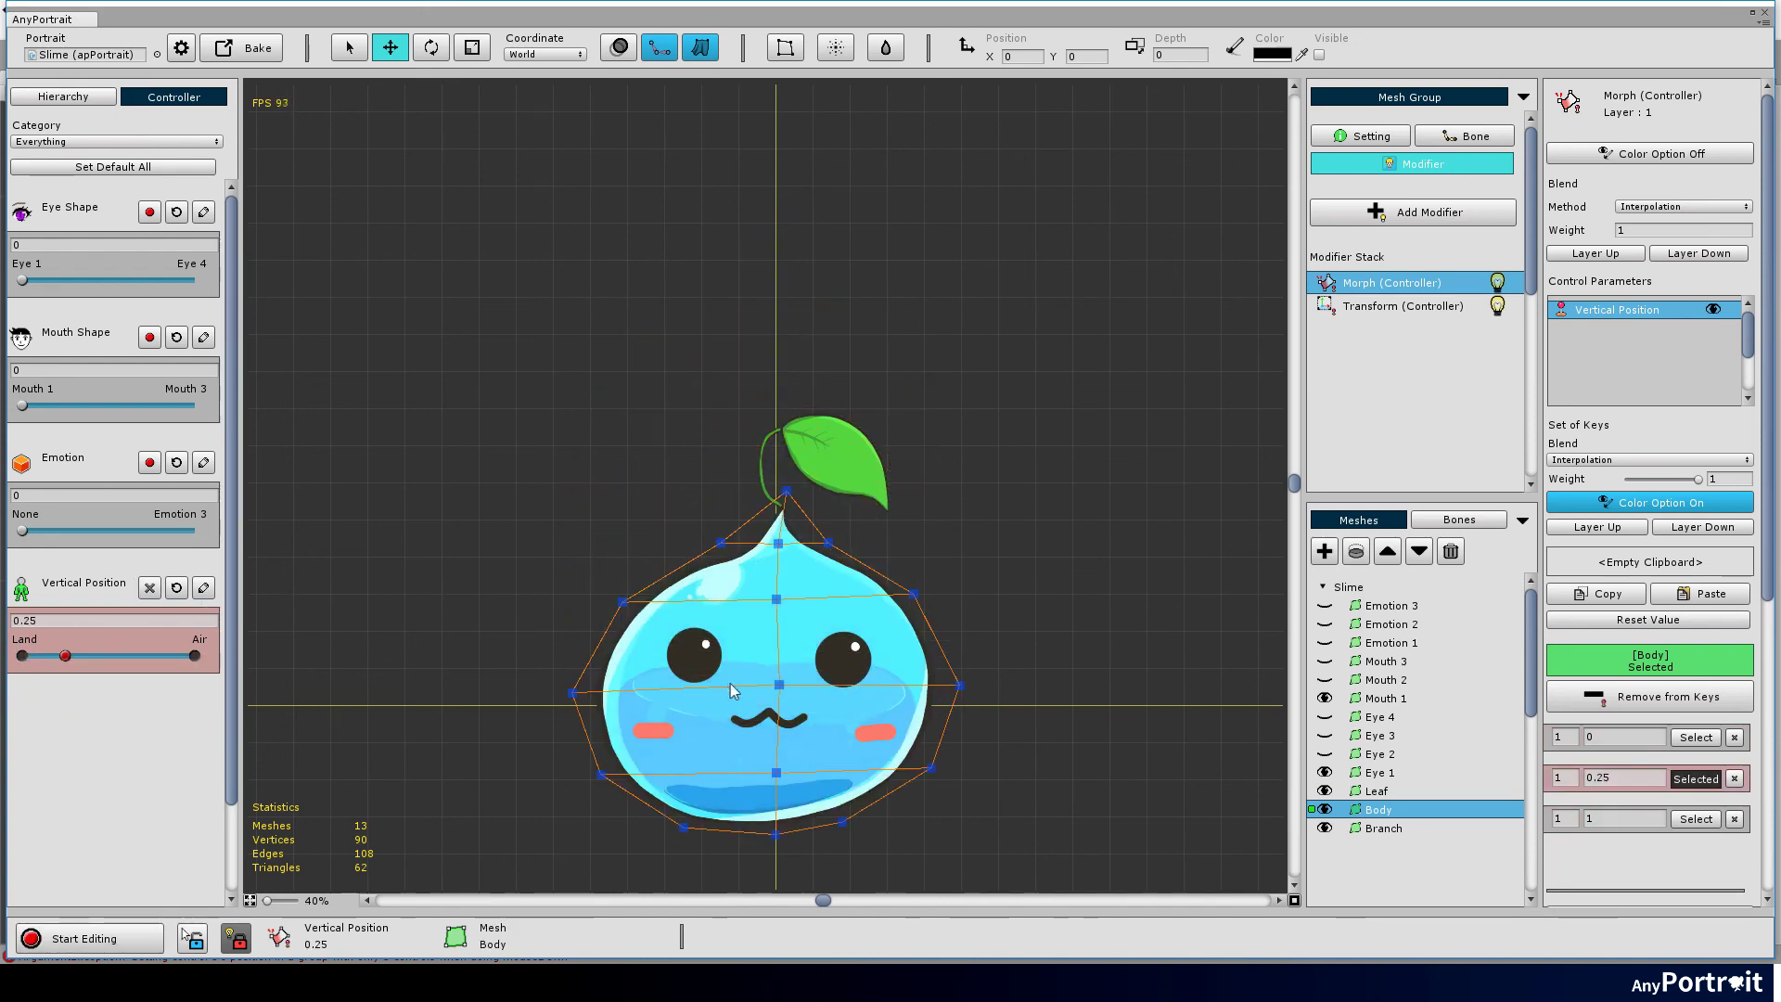
middle_click_drag(731, 690, 696, 550)
left_click_drag(469, 307, 970, 736)
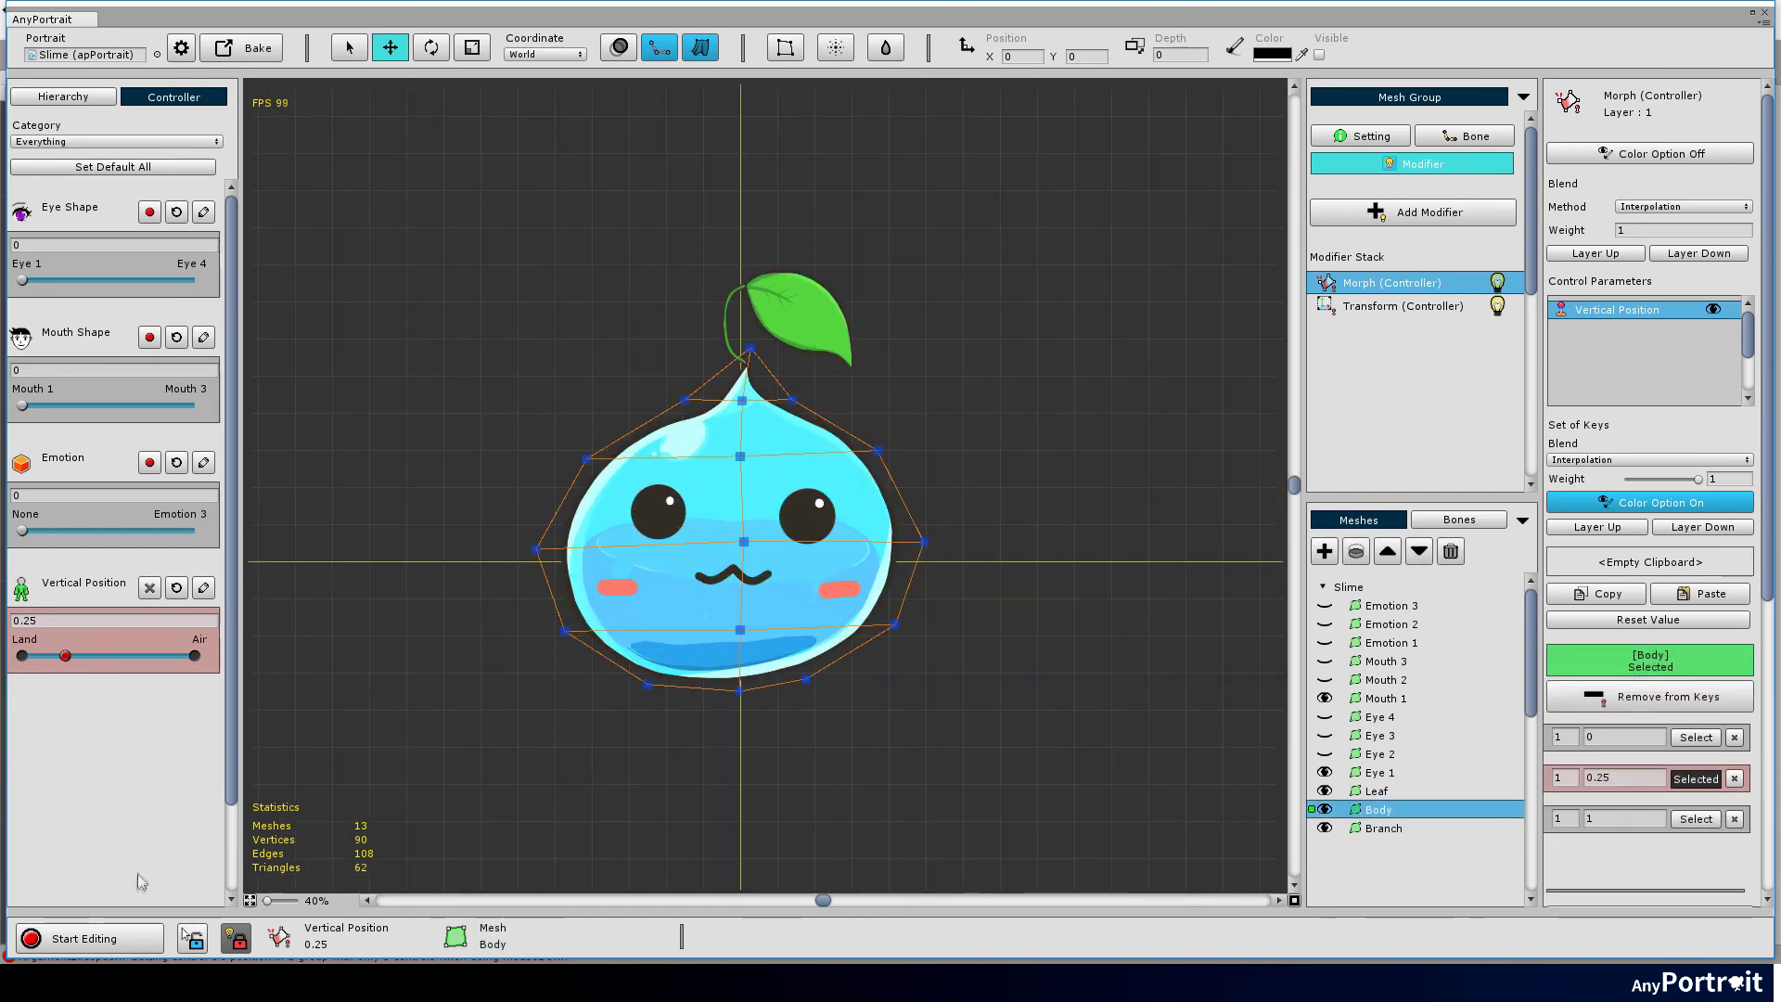
left_click(143, 941)
left_click_drag(427, 262, 937, 764)
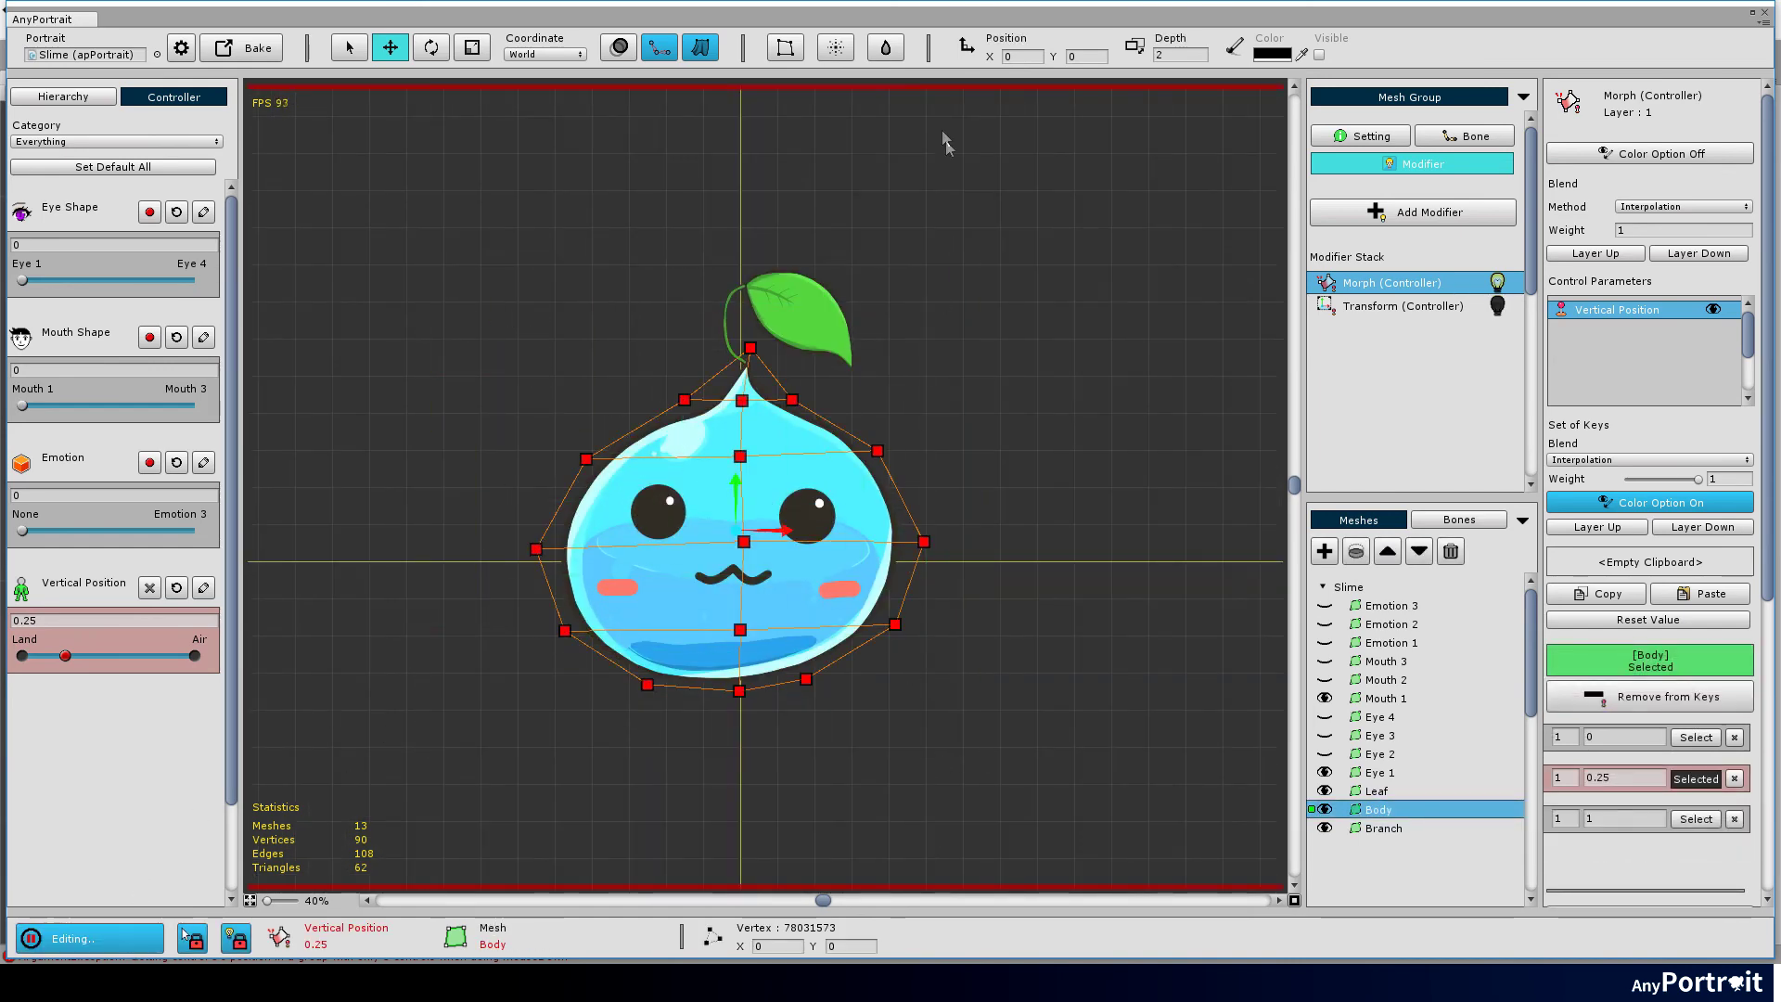
Step: Use the FFD box to squash the Body down, widen both sides, and apply the deformation
left_click(785, 48)
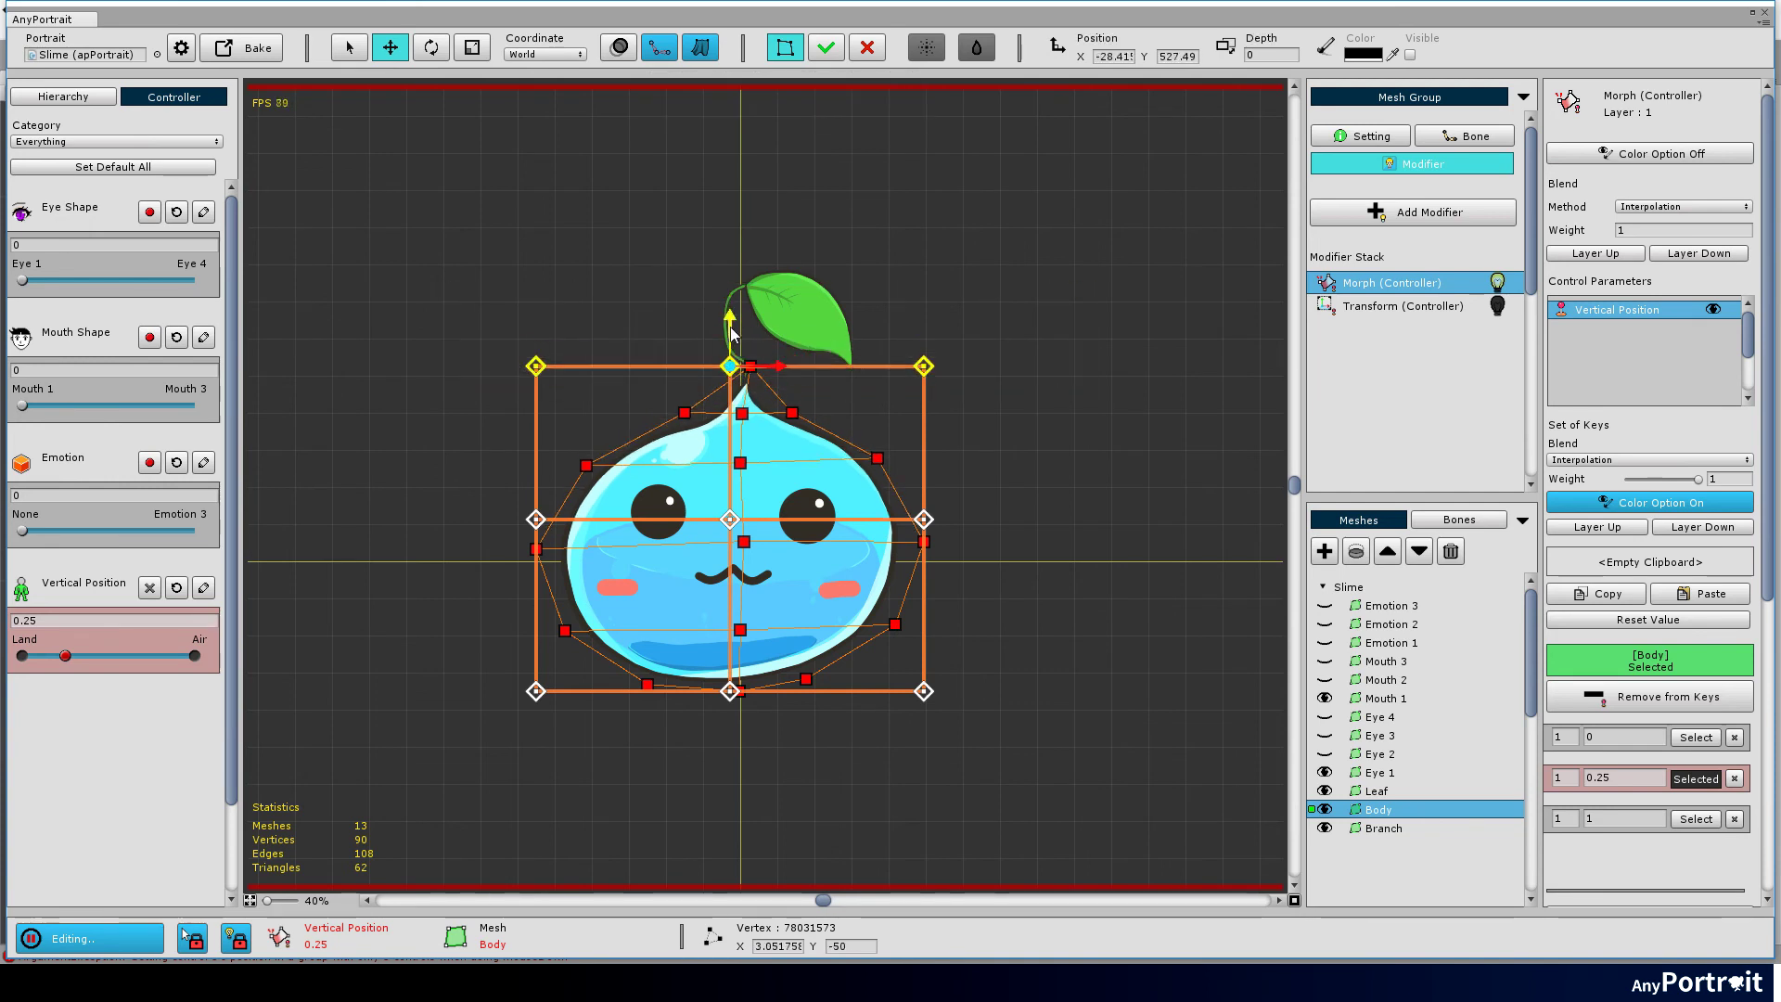
left_click_drag(731, 318, 731, 375)
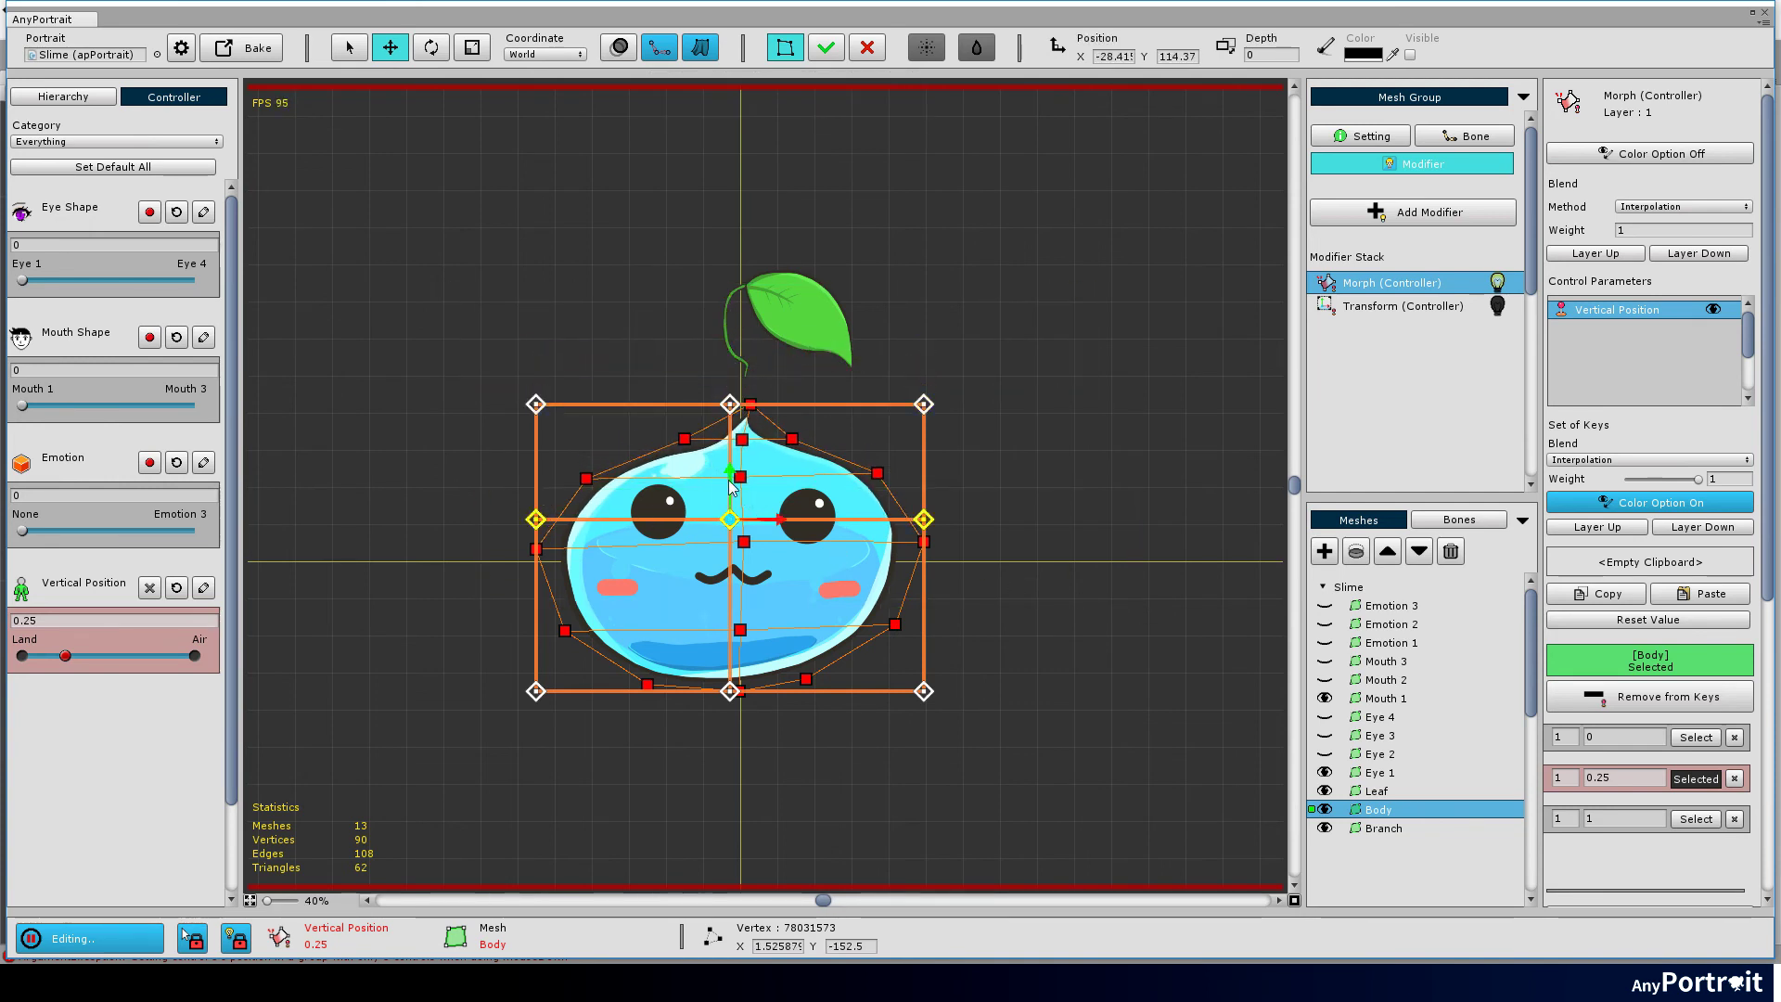
left_click_drag(731, 485, 731, 516)
left_click_drag(504, 523, 609, 596)
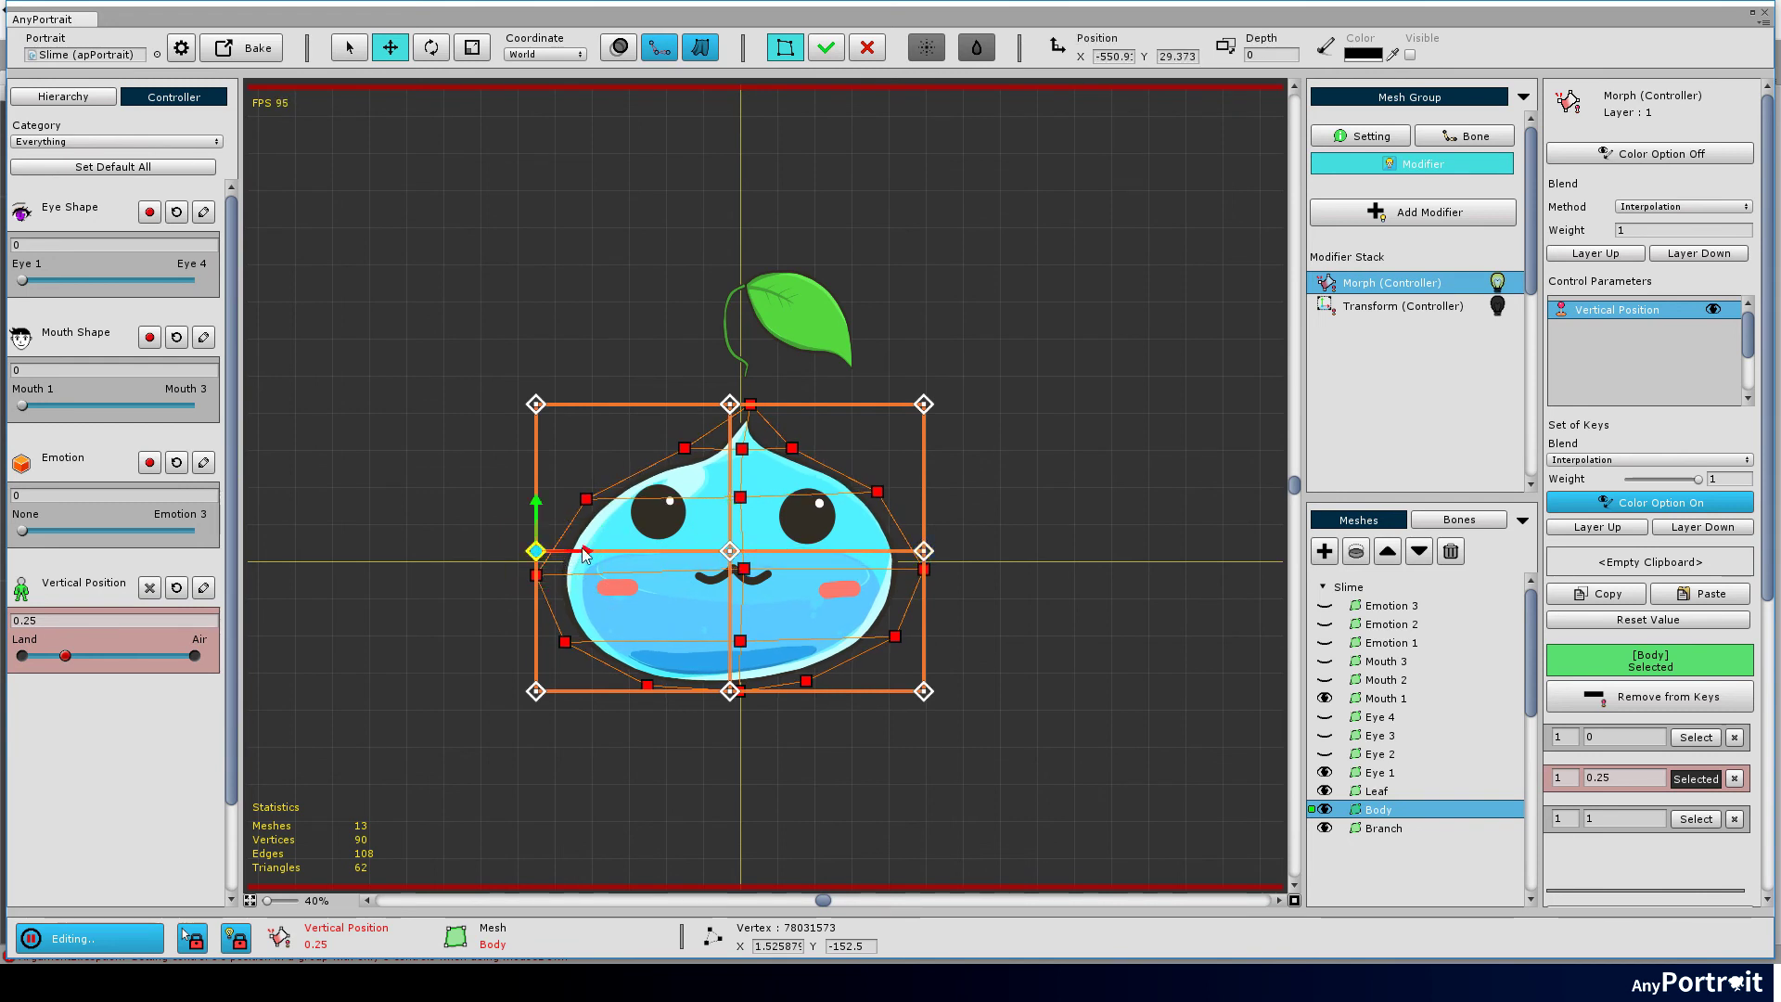
left_click_drag(535, 551, 505, 551)
left_click(924, 551)
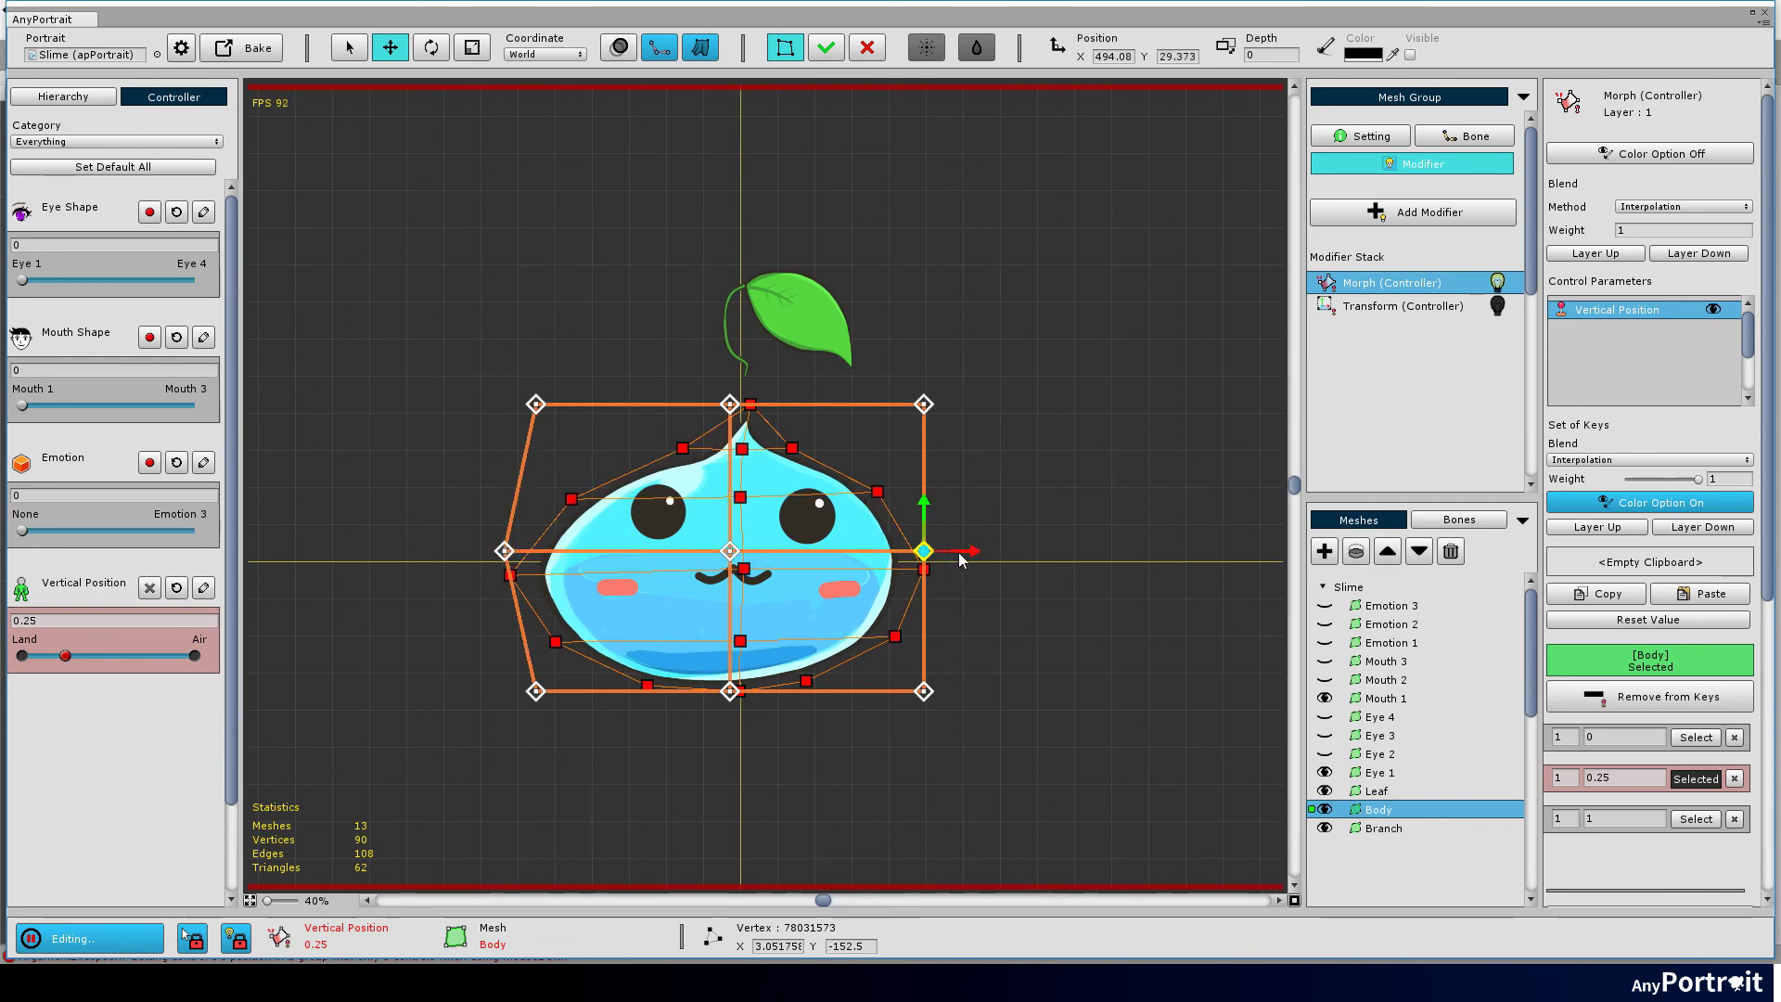
left_click_drag(957, 551, 981, 558)
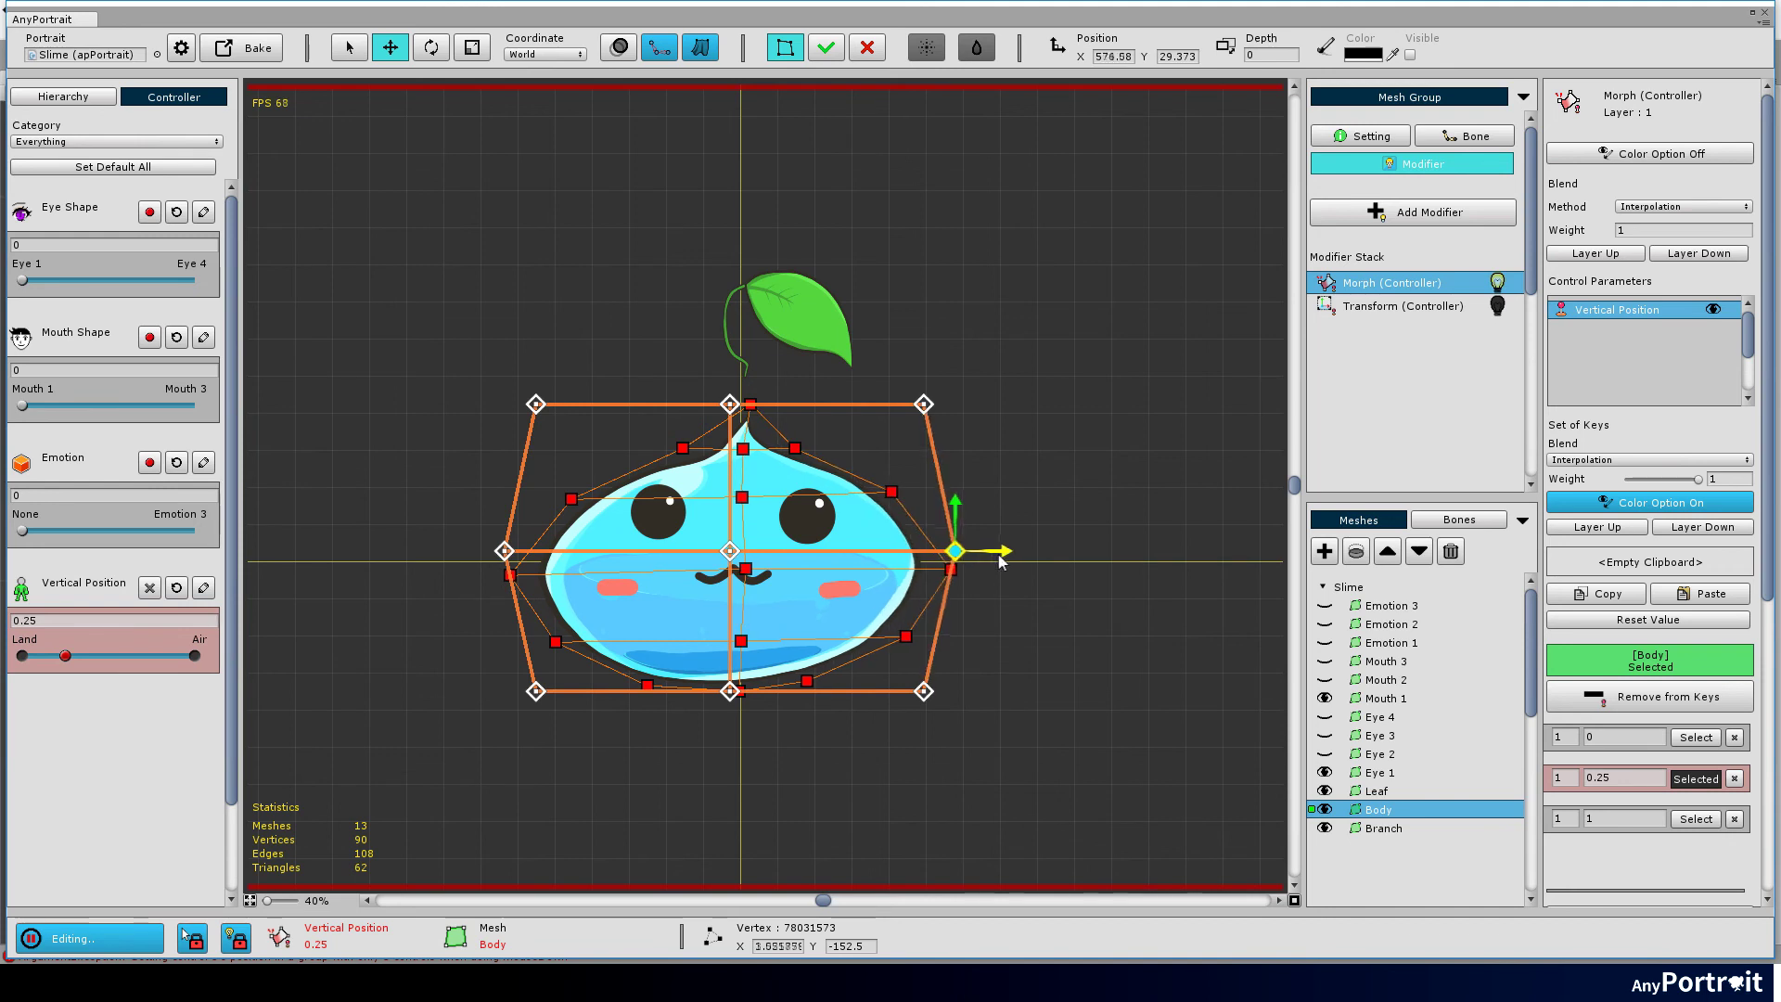
left_click(862, 51)
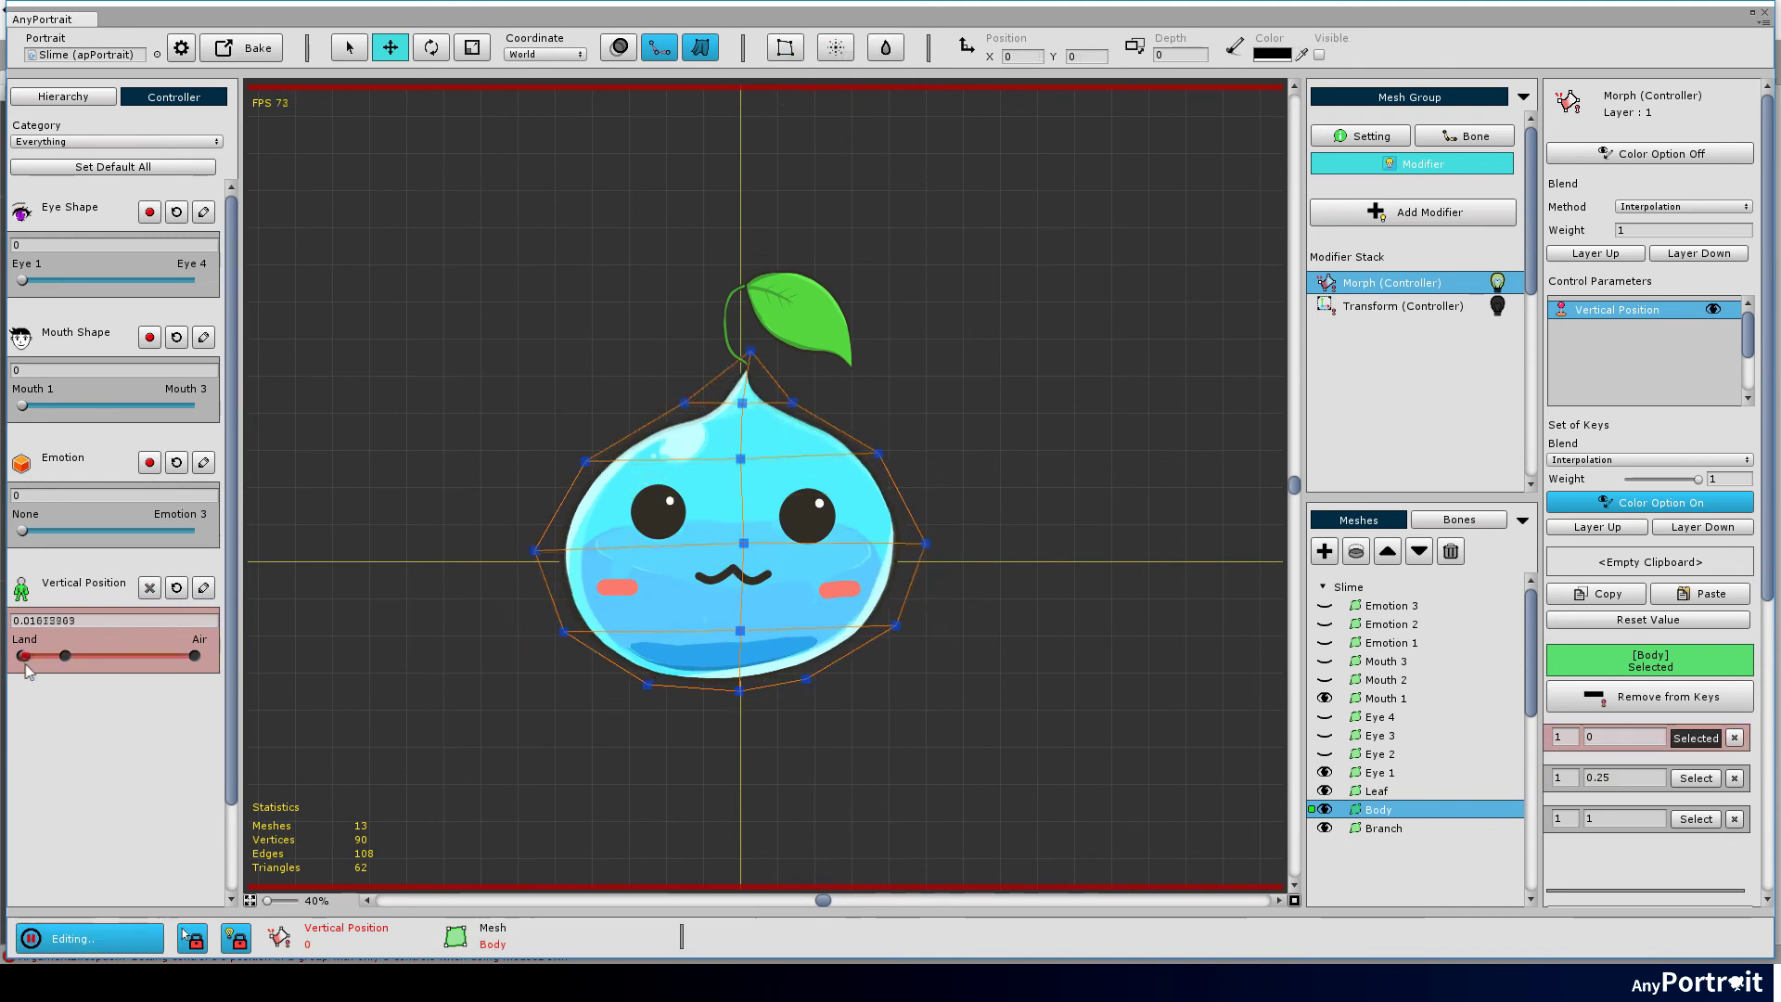
Step: Slide Vertical Position to Air (1) to preview the raised slime, and select the Branch mesh
mouse_move(63, 657)
left_mouse_down()
mouse_move(240, 679)
mouse_move(21, 659)
left_mouse_up()
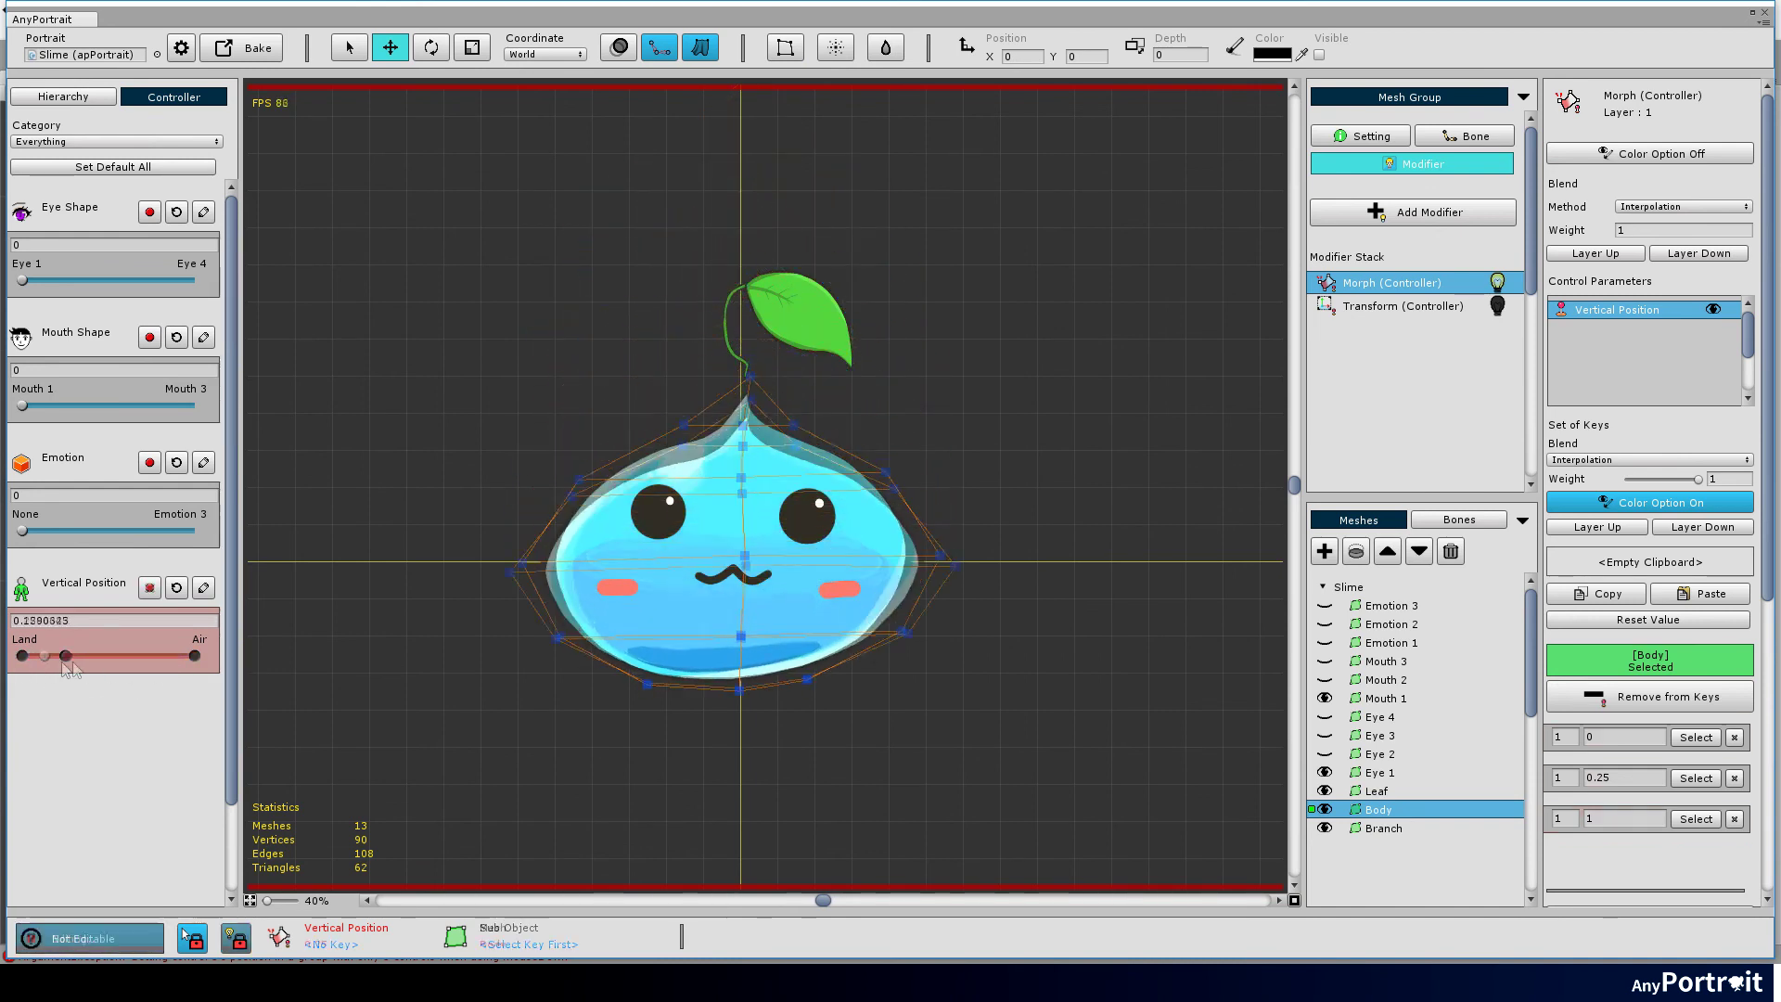
left_click_drag(22, 657, 231, 666)
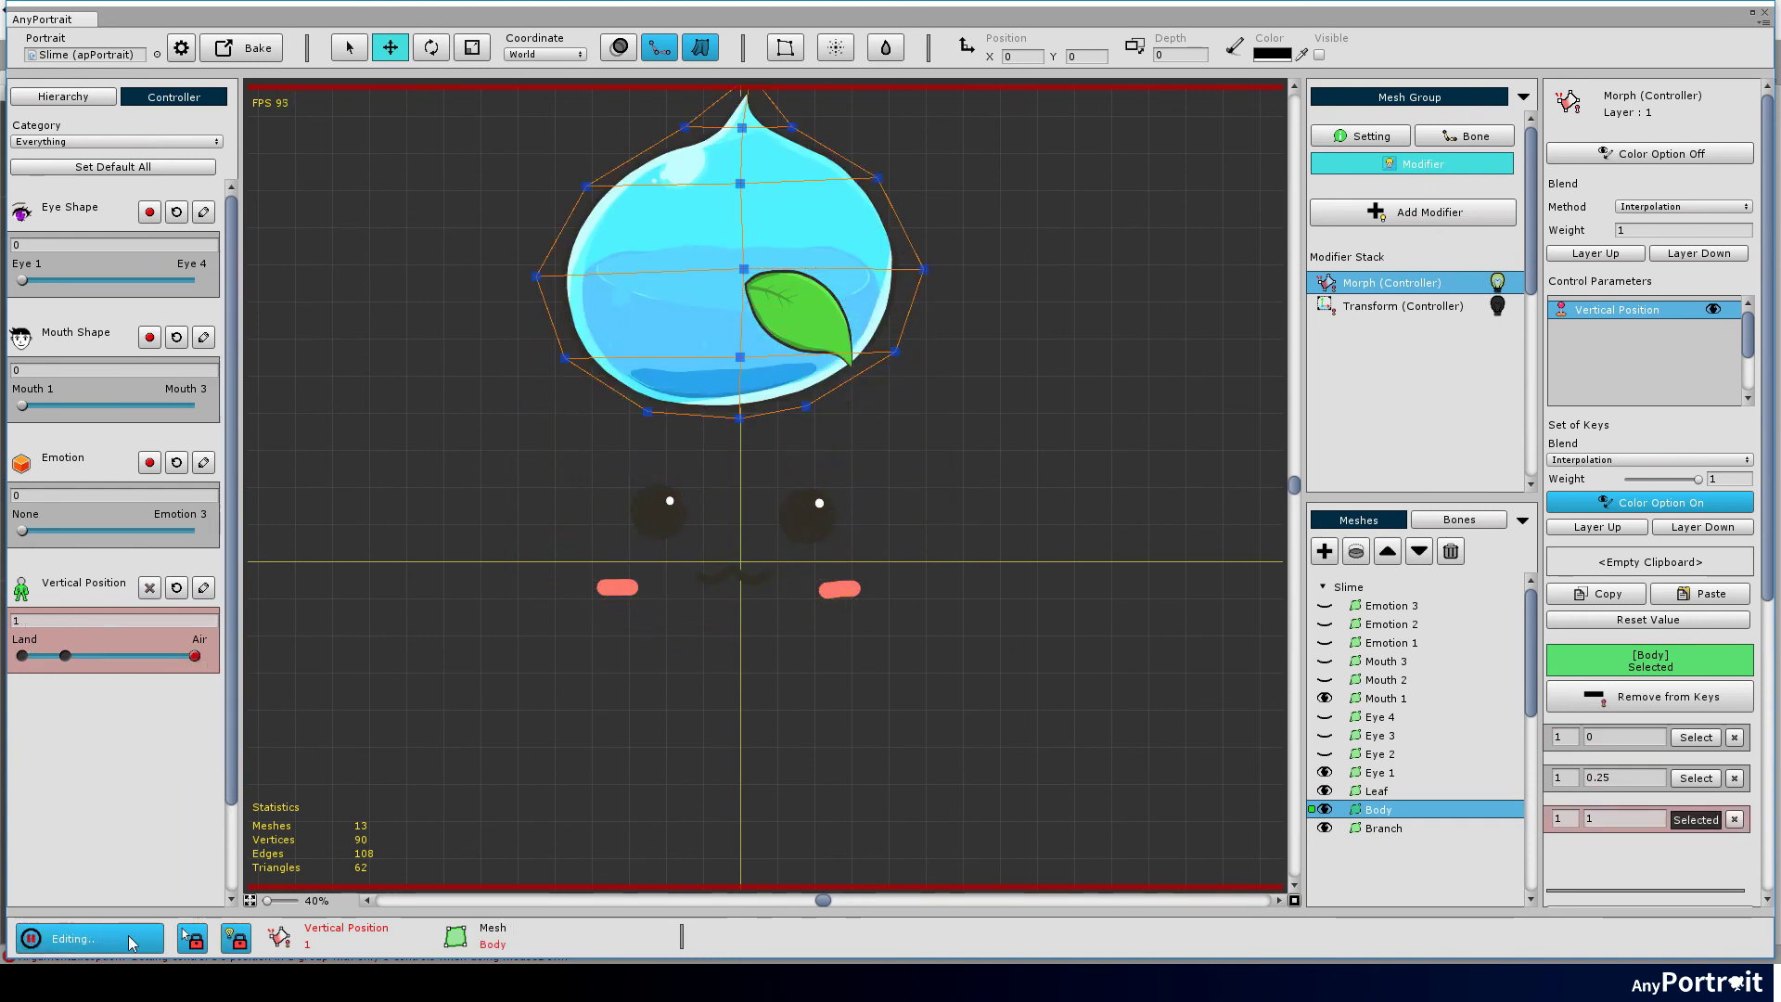
left_click(1384, 829)
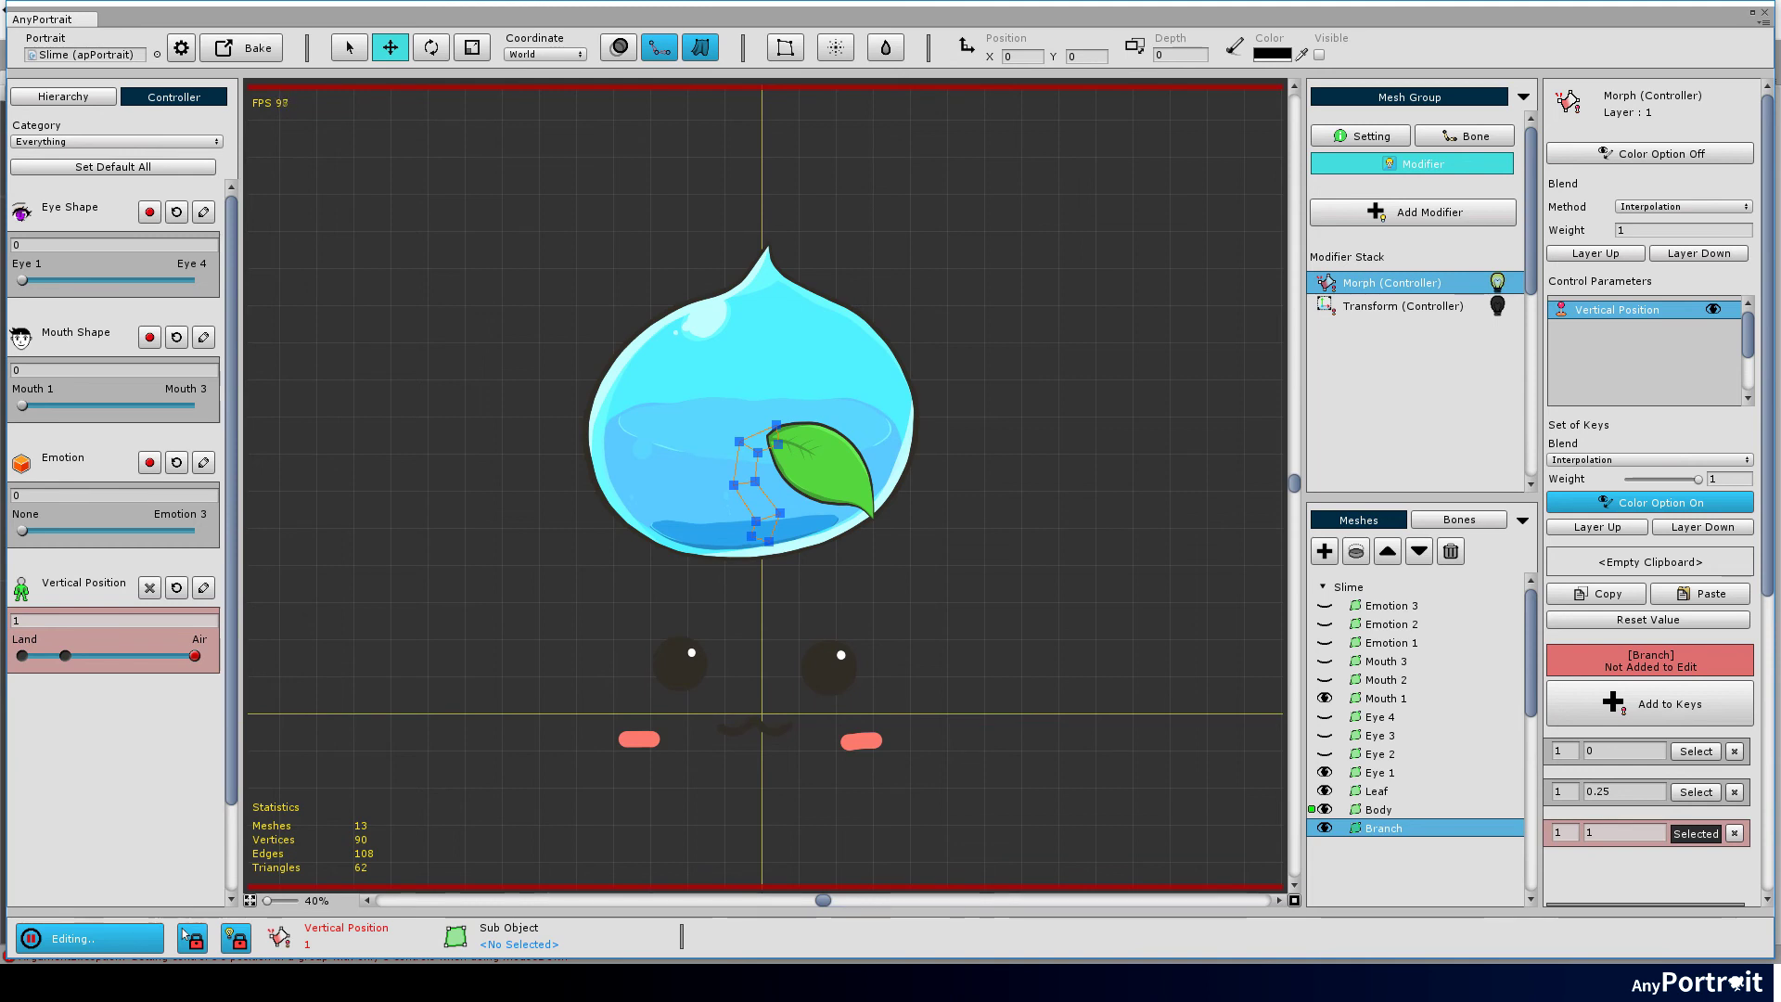
Step: Set the morph blend Method to Additive and add the Branch mesh to the keys
left_click(1657, 206)
left_click(1659, 229)
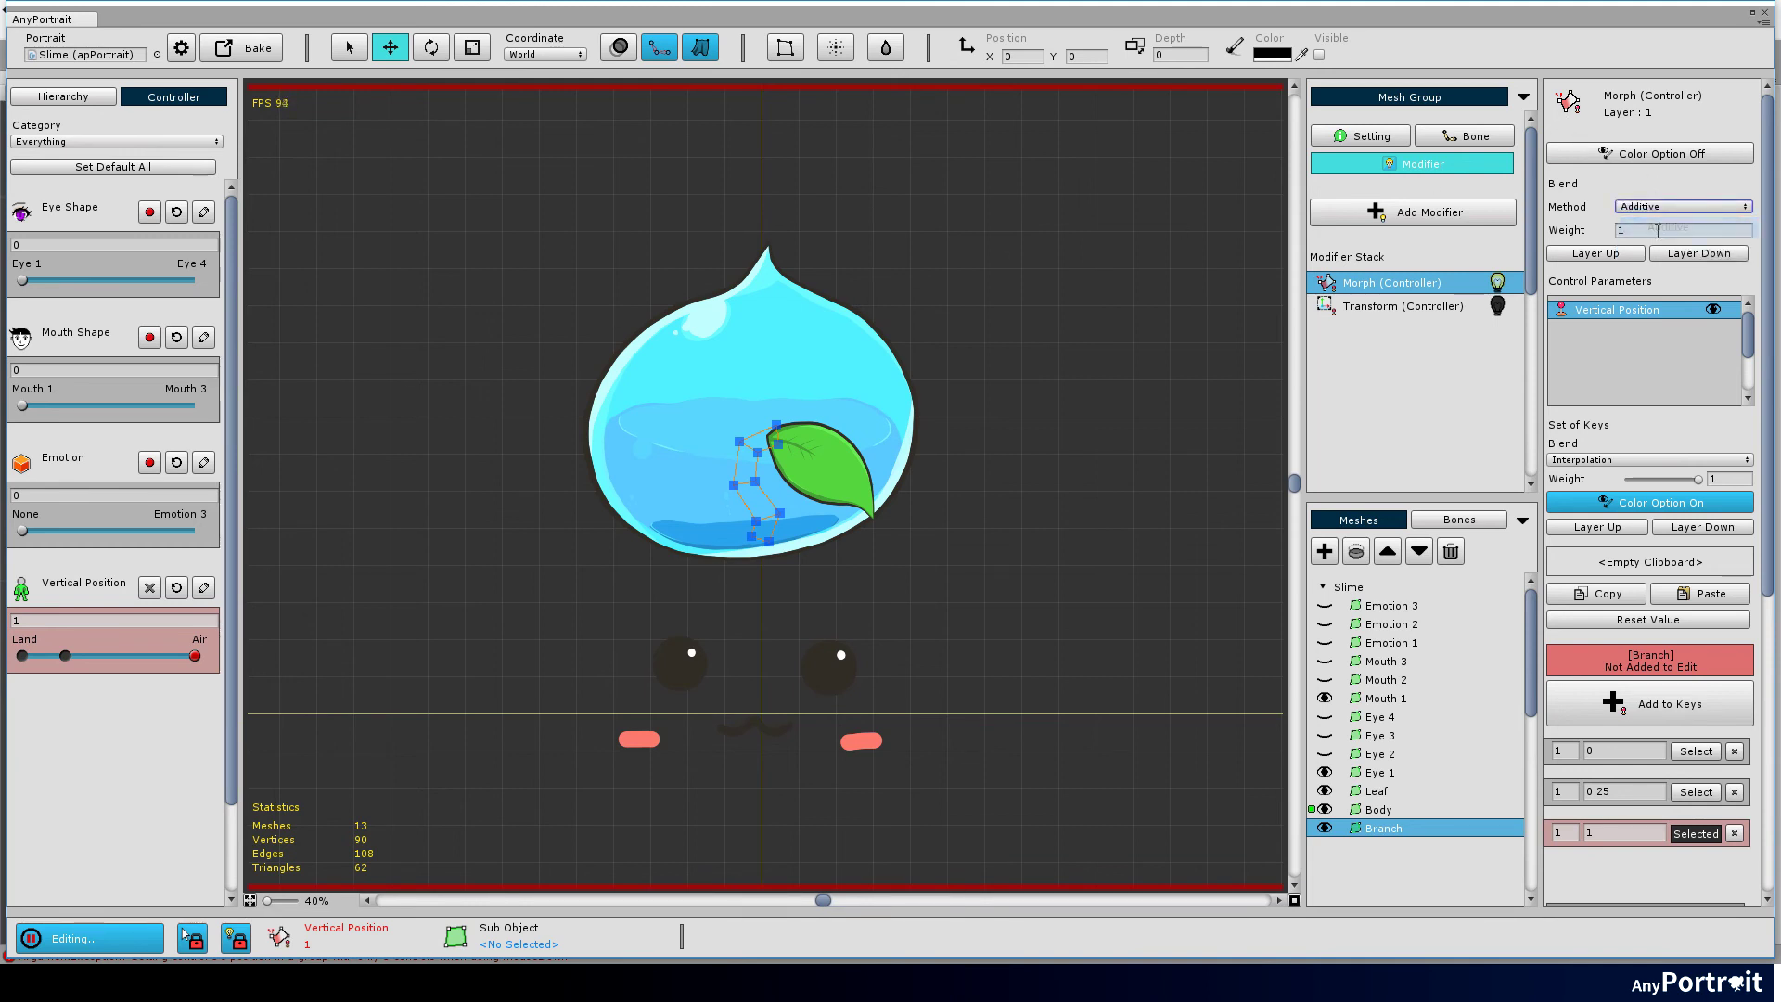
left_click(1646, 704)
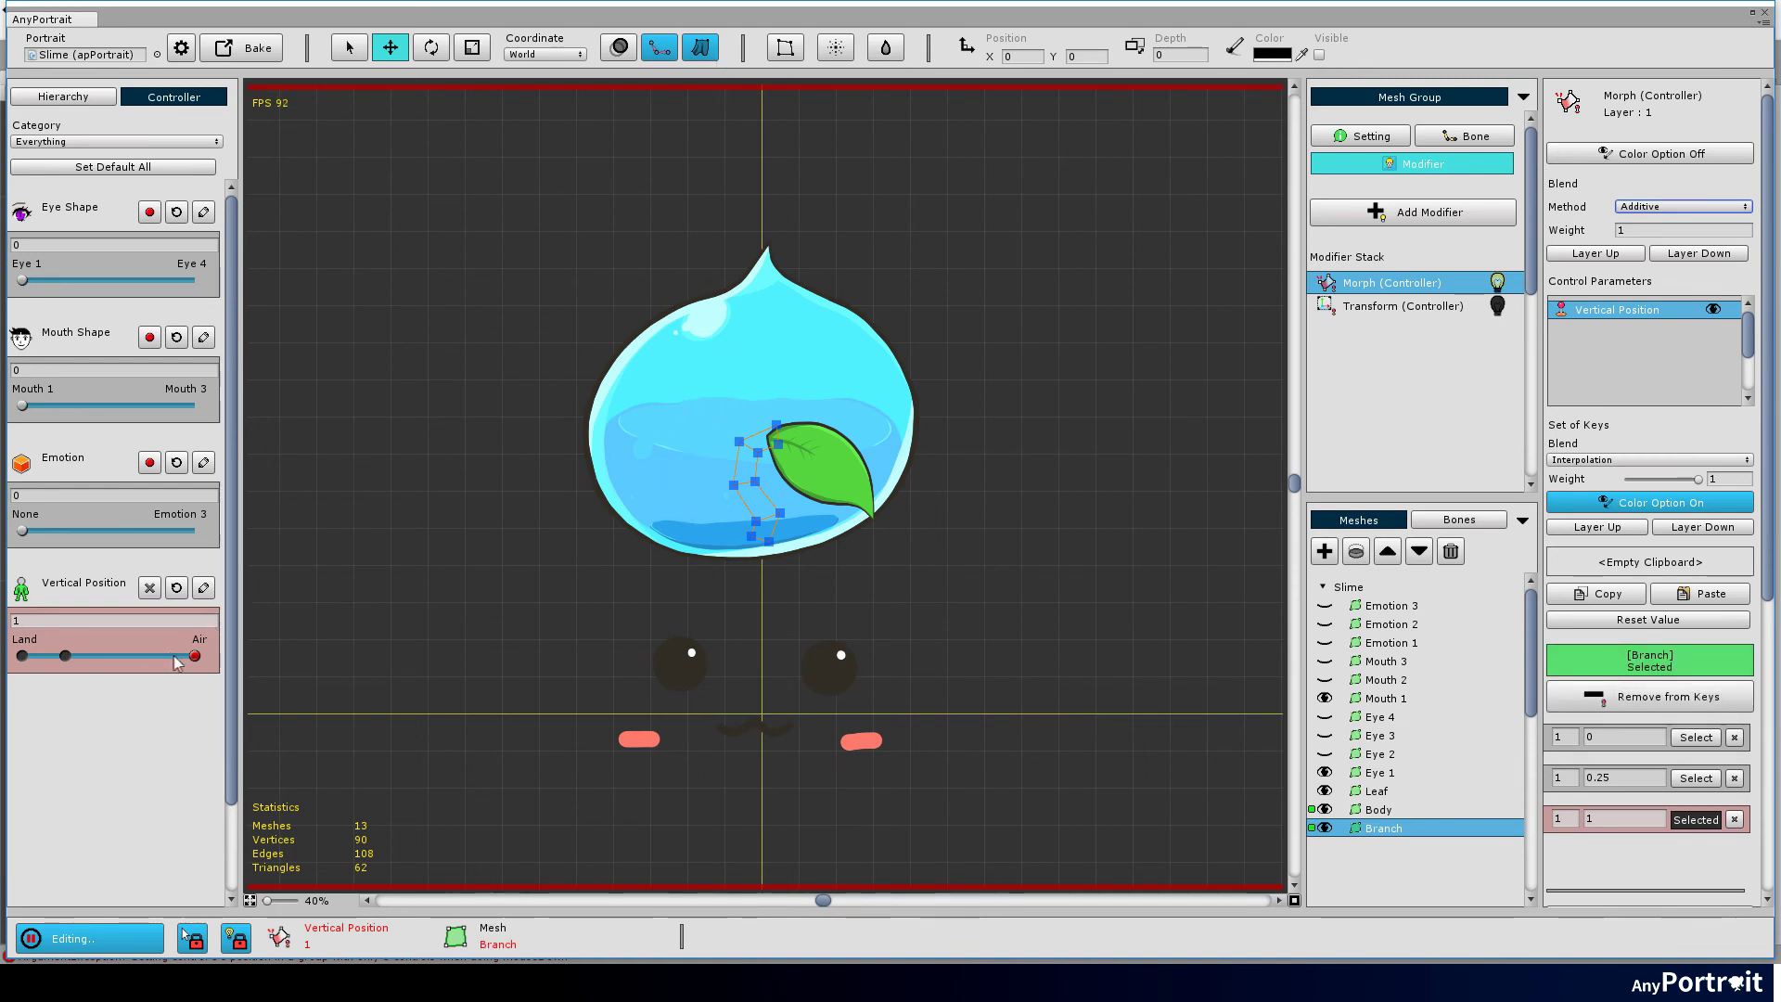
Step: At key 0.25, move the Branch vertices down onto the slime's tip and squash them vertically
left_click_drag(175, 664, 68, 660)
left_click_drag(643, 398, 843, 543)
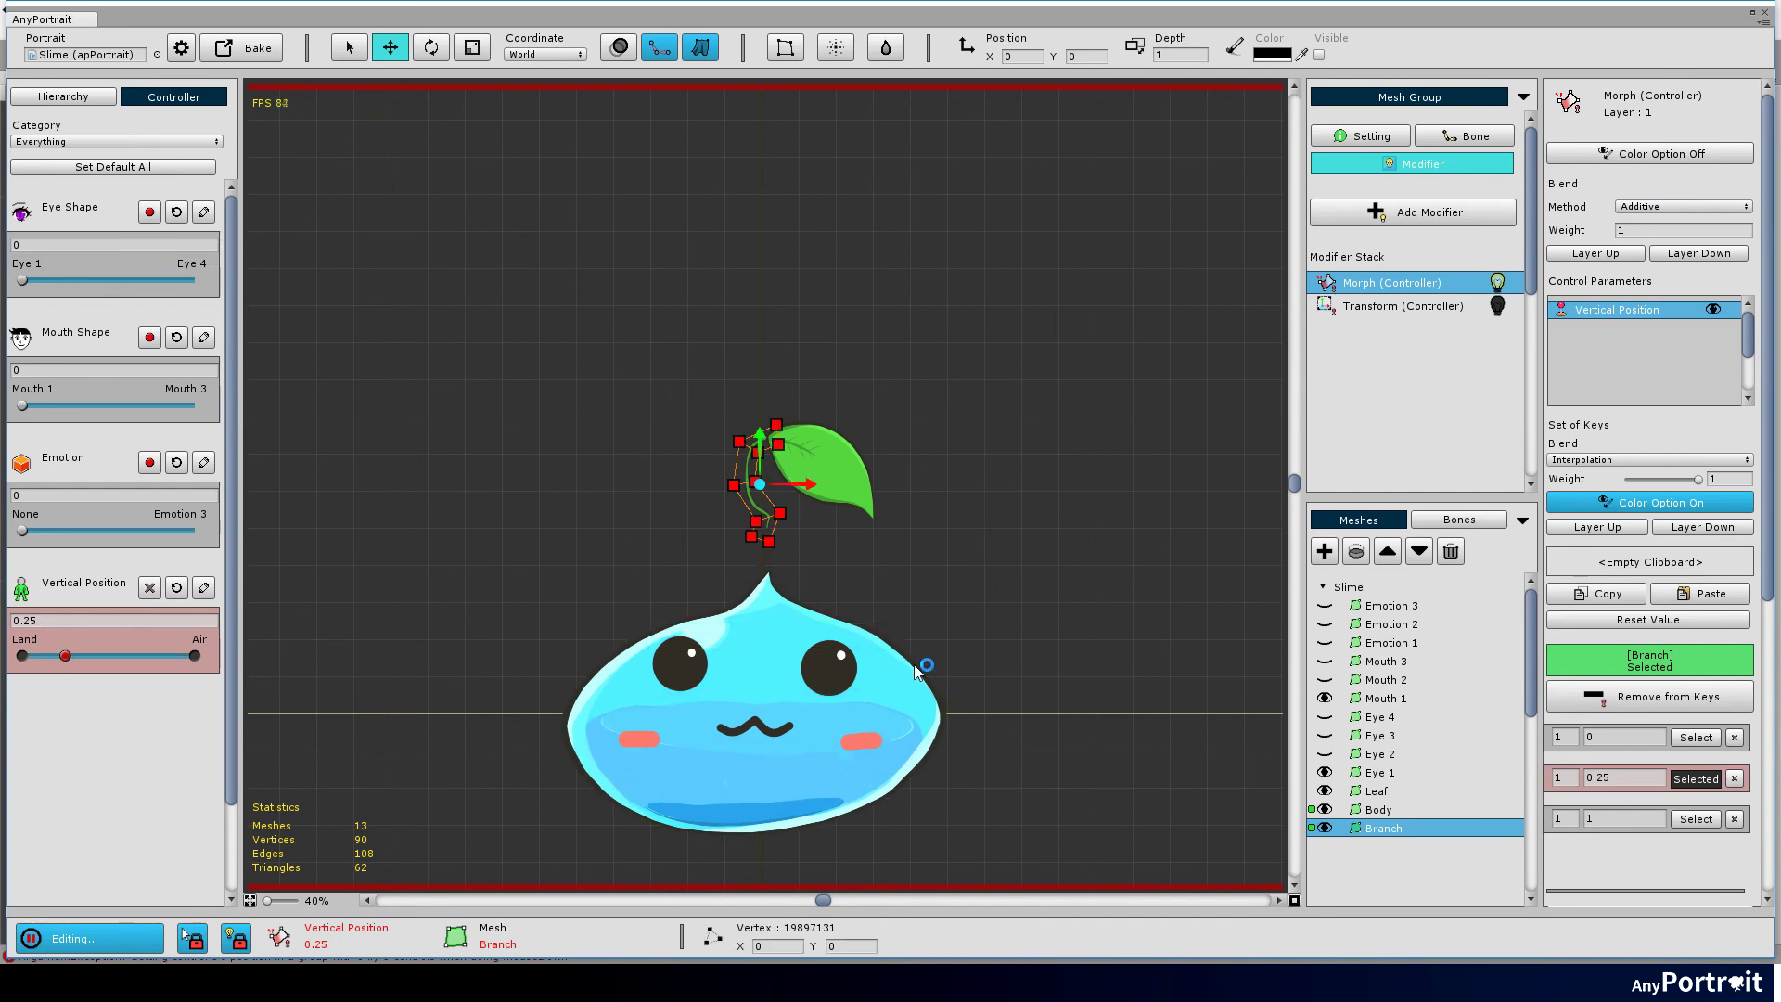
middle_click_drag(917, 672, 823, 411)
left_click_drag(755, 365, 752, 424)
key("r")
Step: At the Air key, lift the Branch high above the slime
key("w")
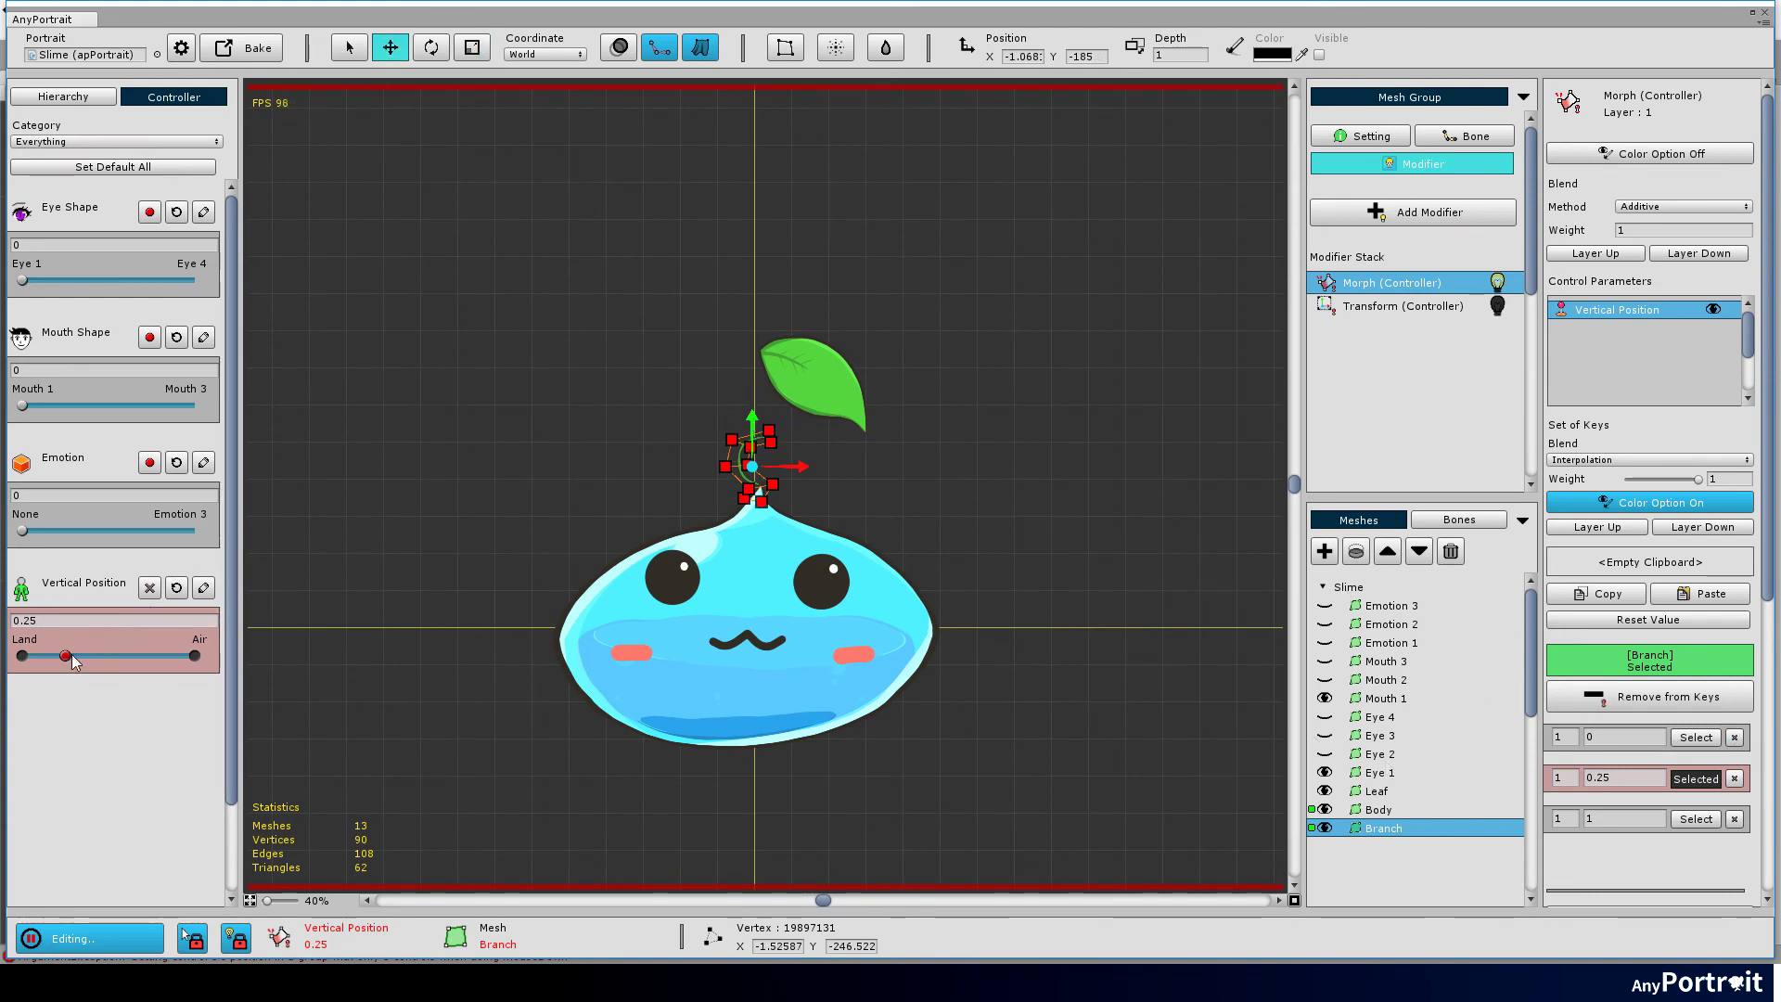
left_click_drag(73, 662, 195, 656)
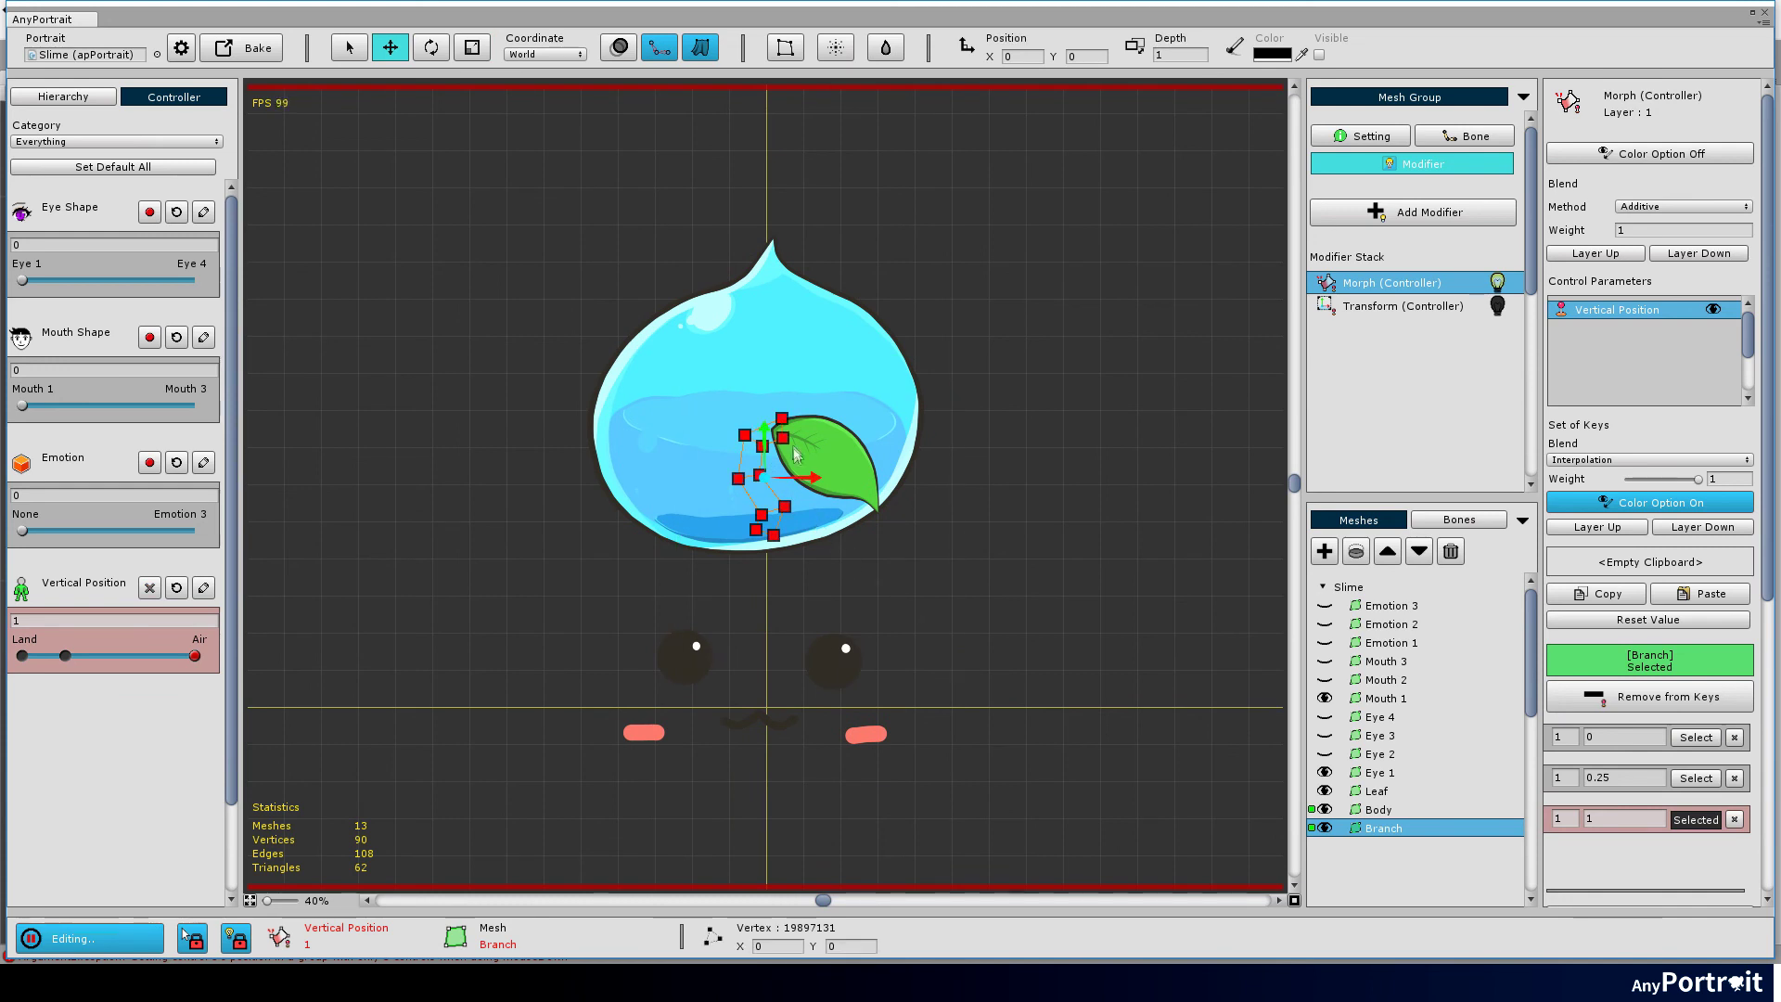
left_click_drag(768, 446, 772, 167)
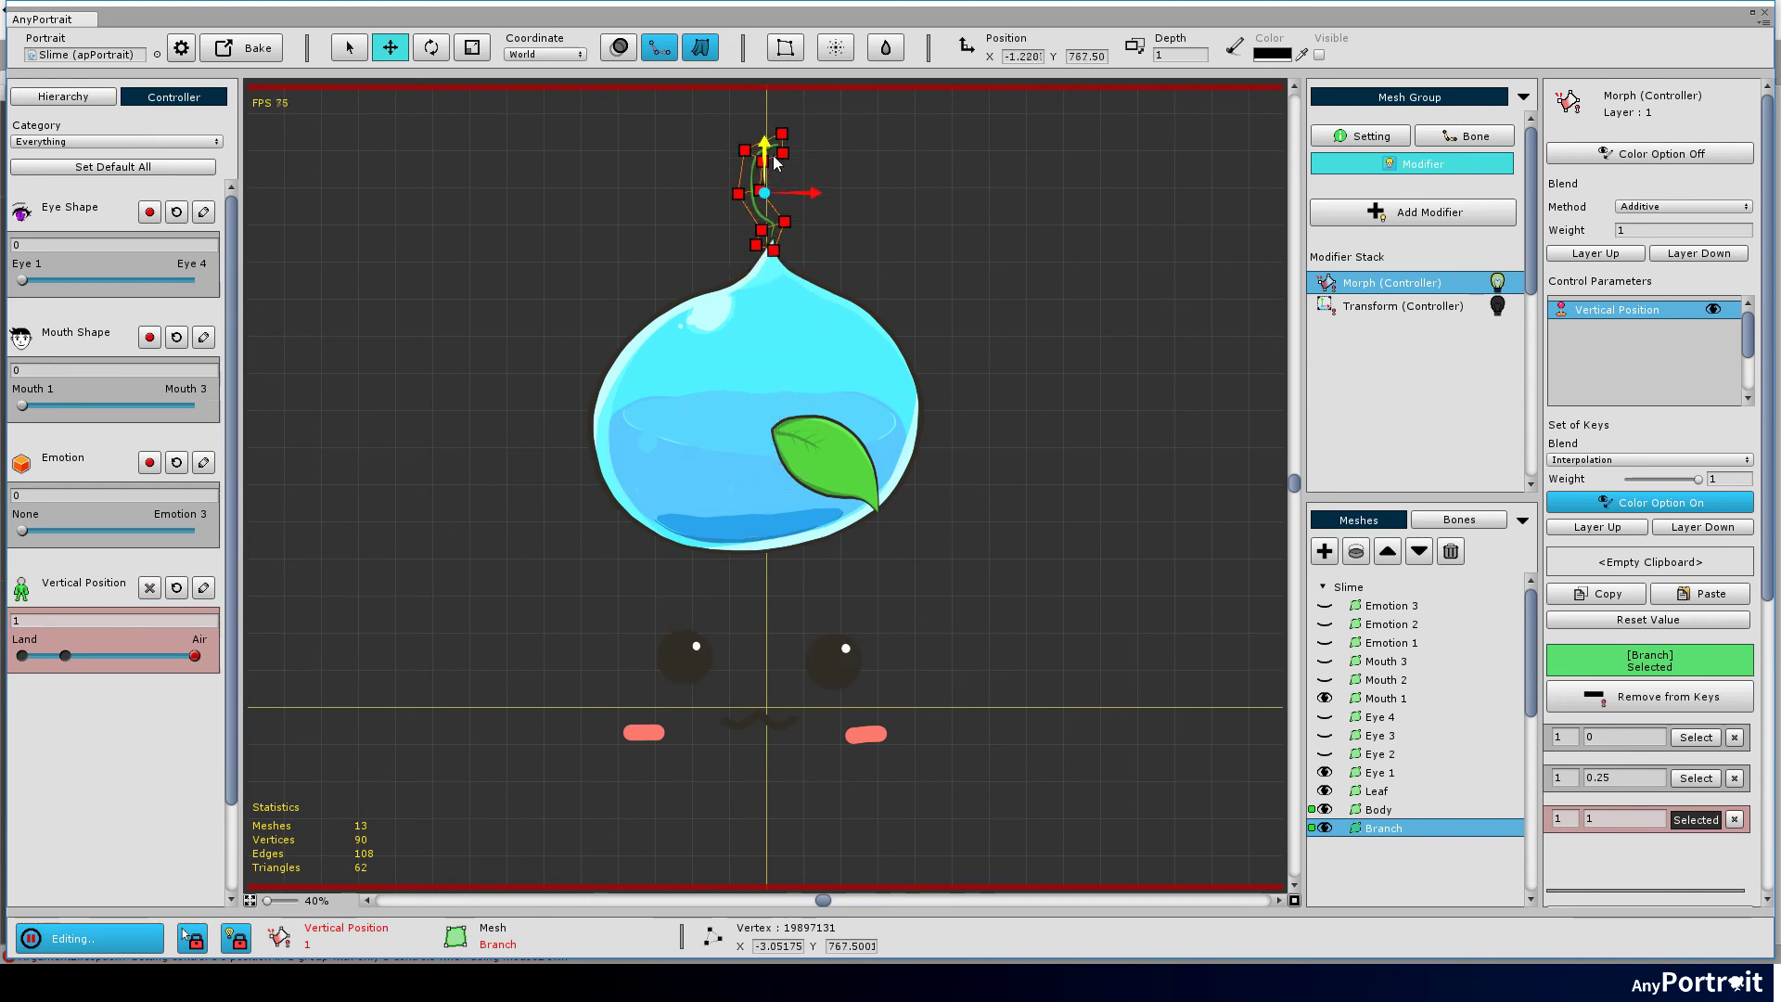
Step: Add the Leaf to the keys, rotate it onto the branch at 0.25, and scrub Vertical Position to check the motion
left_click(1378, 791)
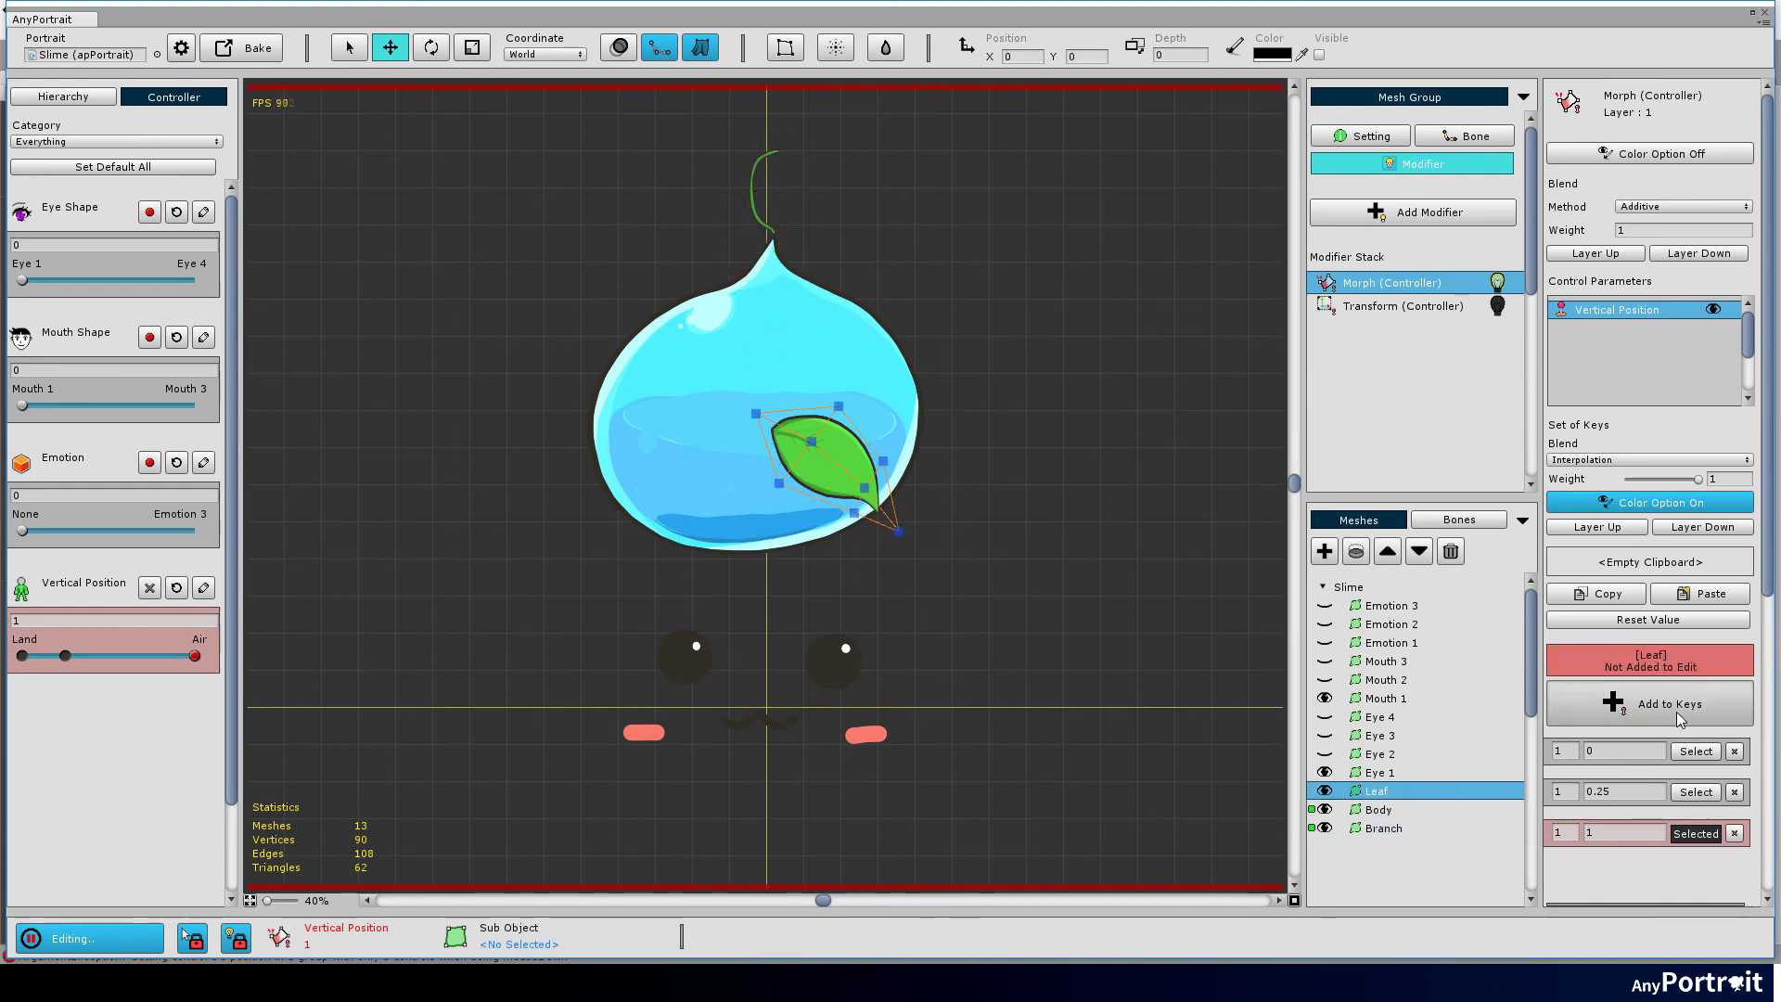
left_click(1695, 777)
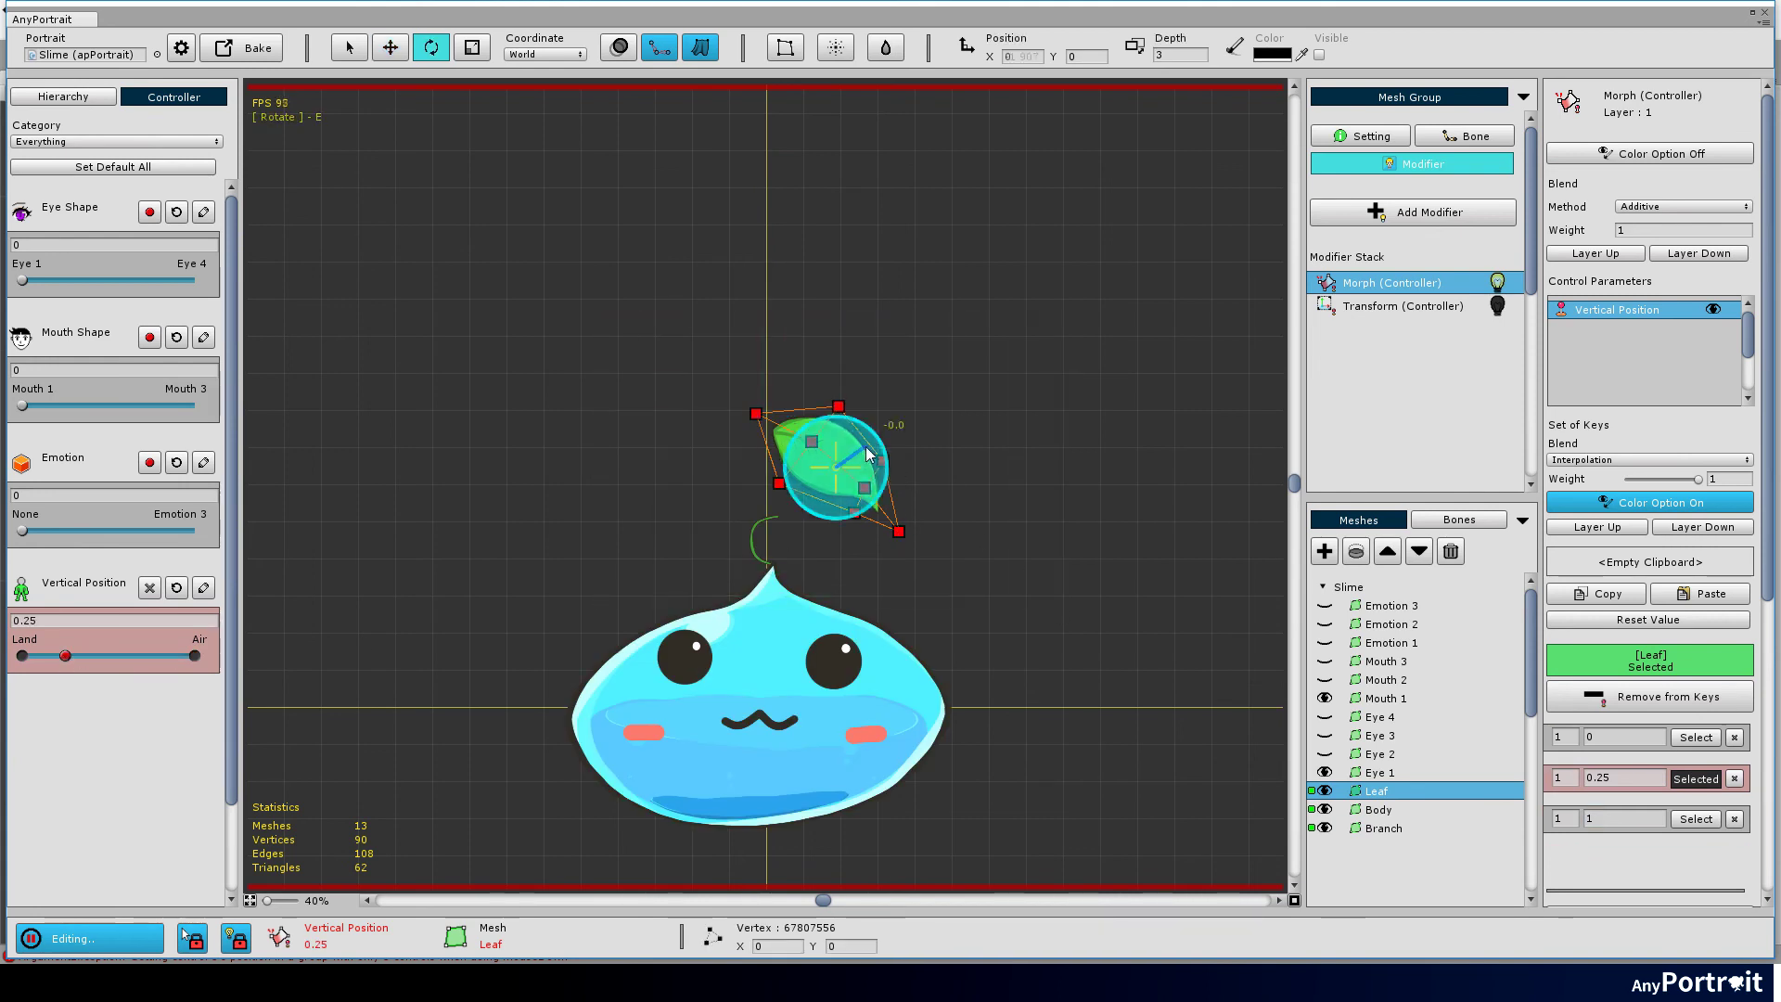
left_click_drag(835, 468, 845, 535)
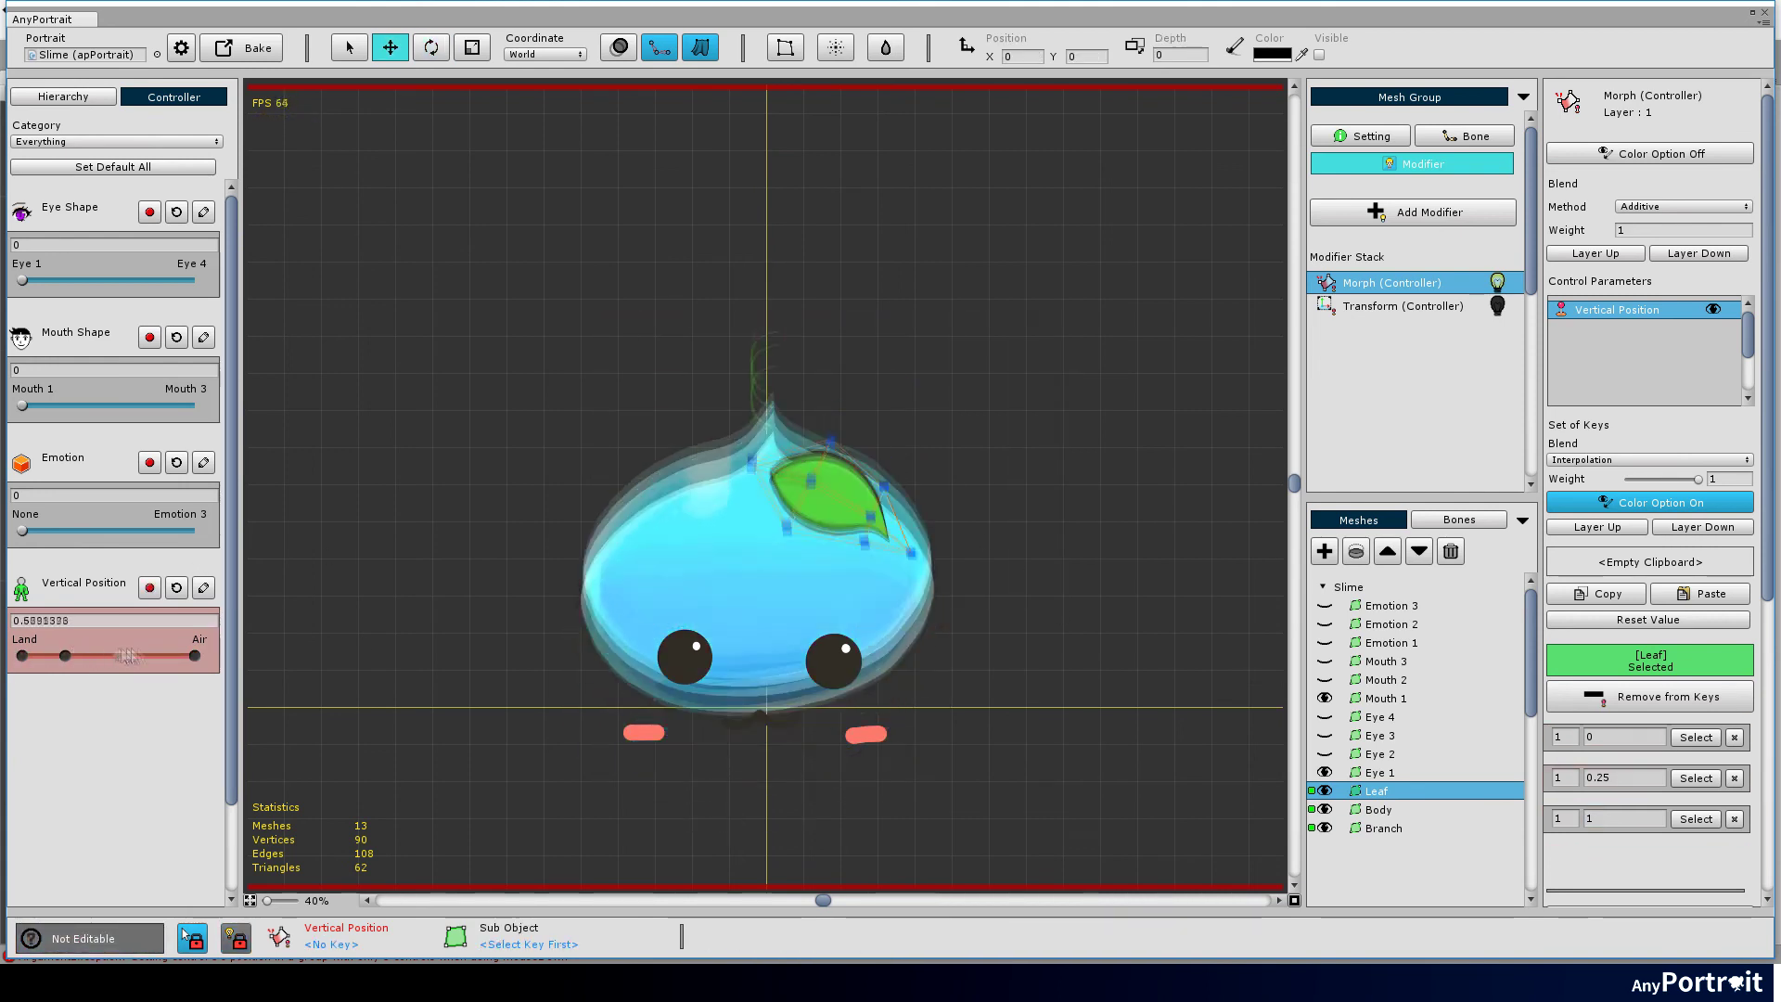
left_click_drag(59, 661, 195, 655)
left_click_drag(655, 330, 1061, 656)
mouse_move(196, 656)
left_mouse_down()
mouse_move(42, 661)
mouse_move(212, 683)
mouse_move(42, 660)
mouse_move(213, 701)
mouse_move(23, 655)
left_mouse_up()
Step: Register the Eye, Mouth and Emotion meshes to the Vertical Position keys
left_click(1381, 774)
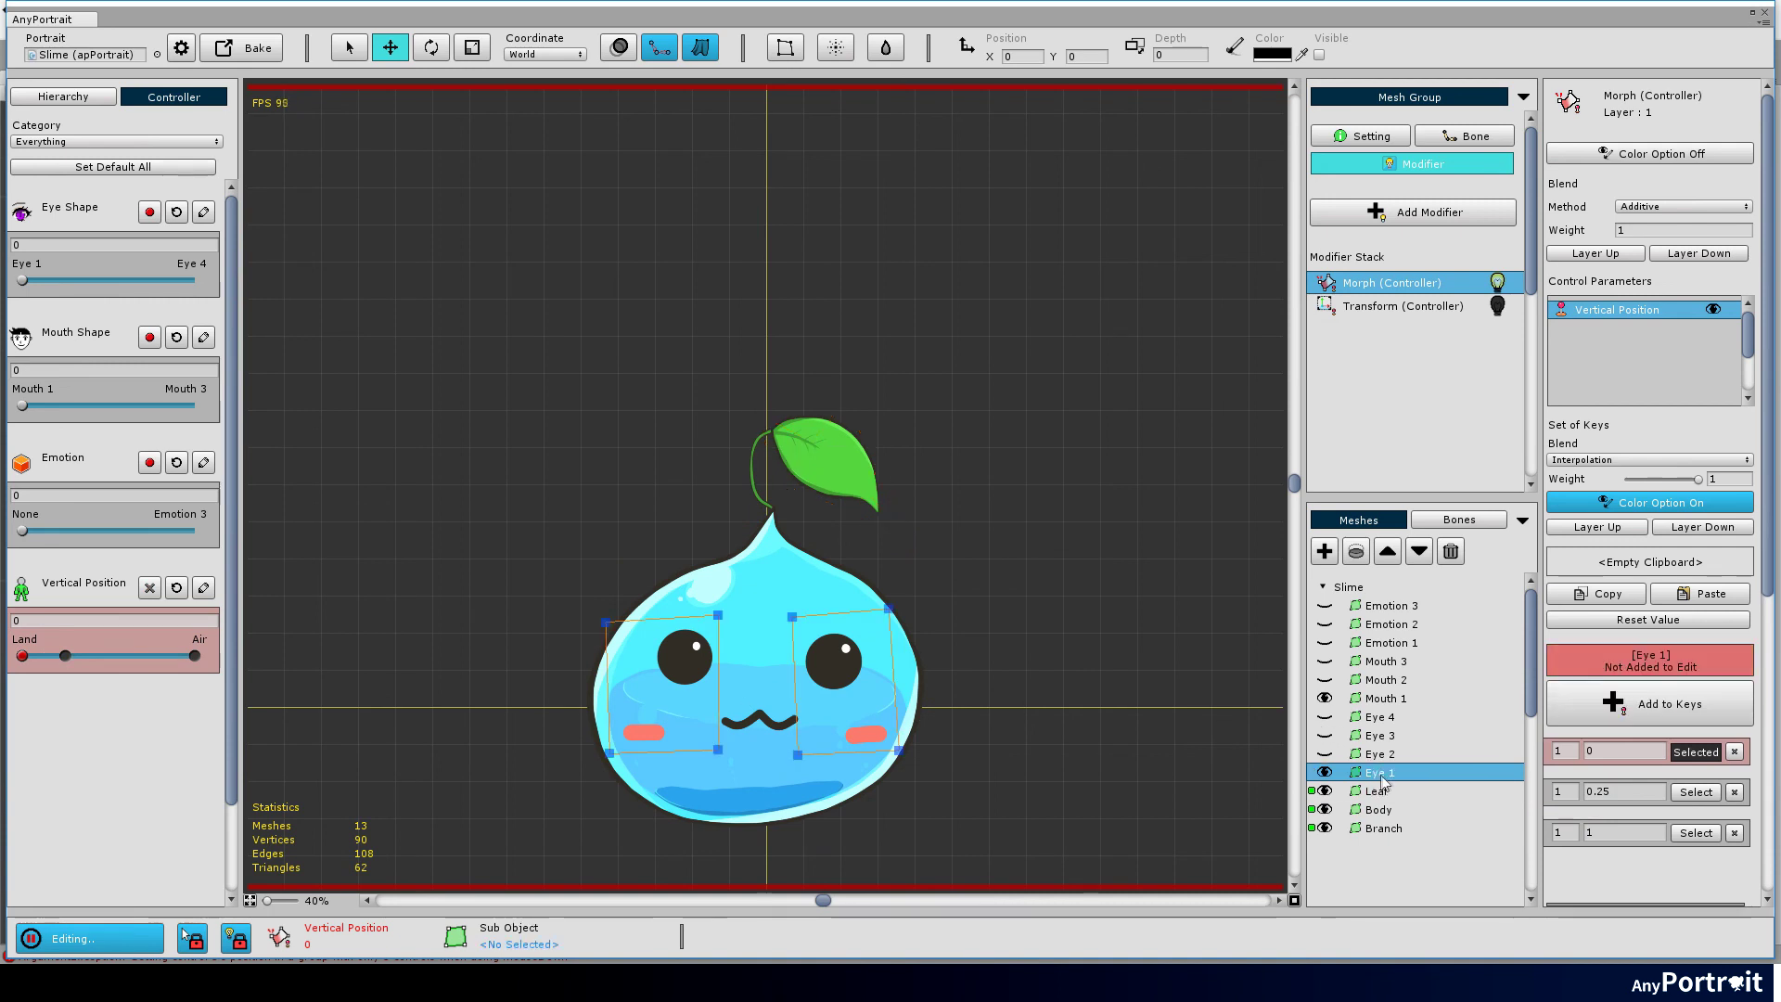
left_click(1668, 707)
key("Up")
key("Up")
left_click(1657, 707)
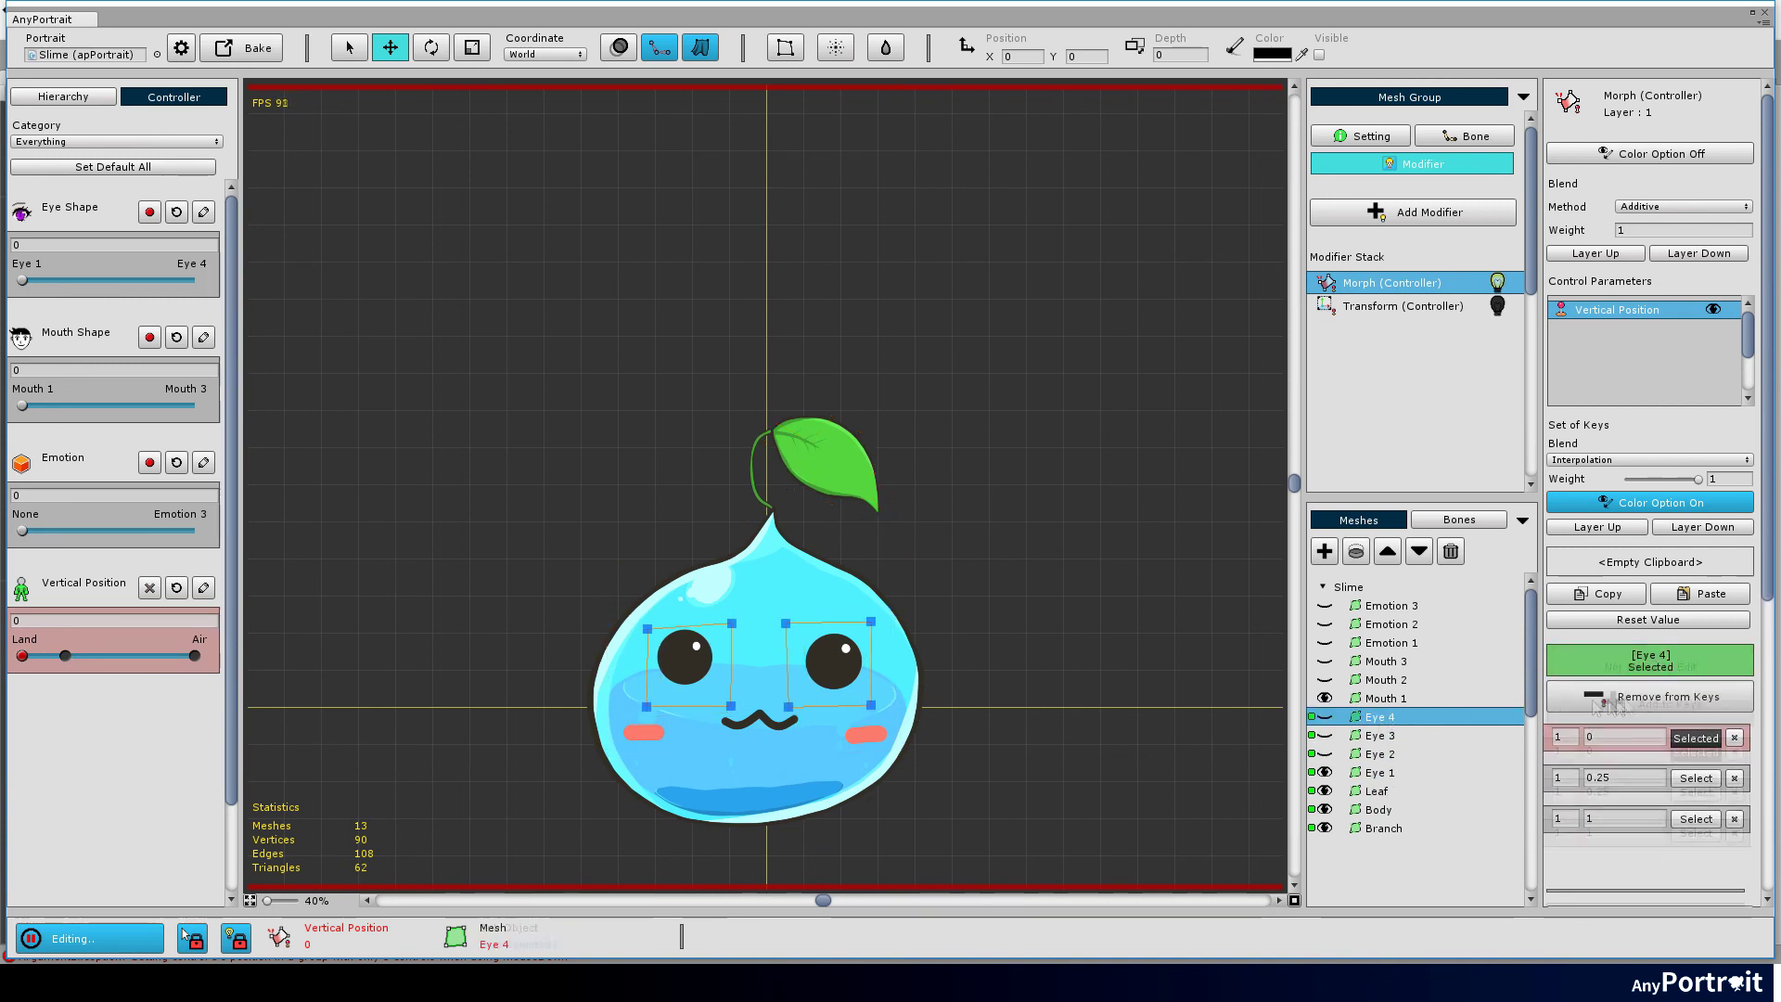
key("Up")
key("Up")
key("Up")
left_click(1638, 703)
key("Up")
key("Up")
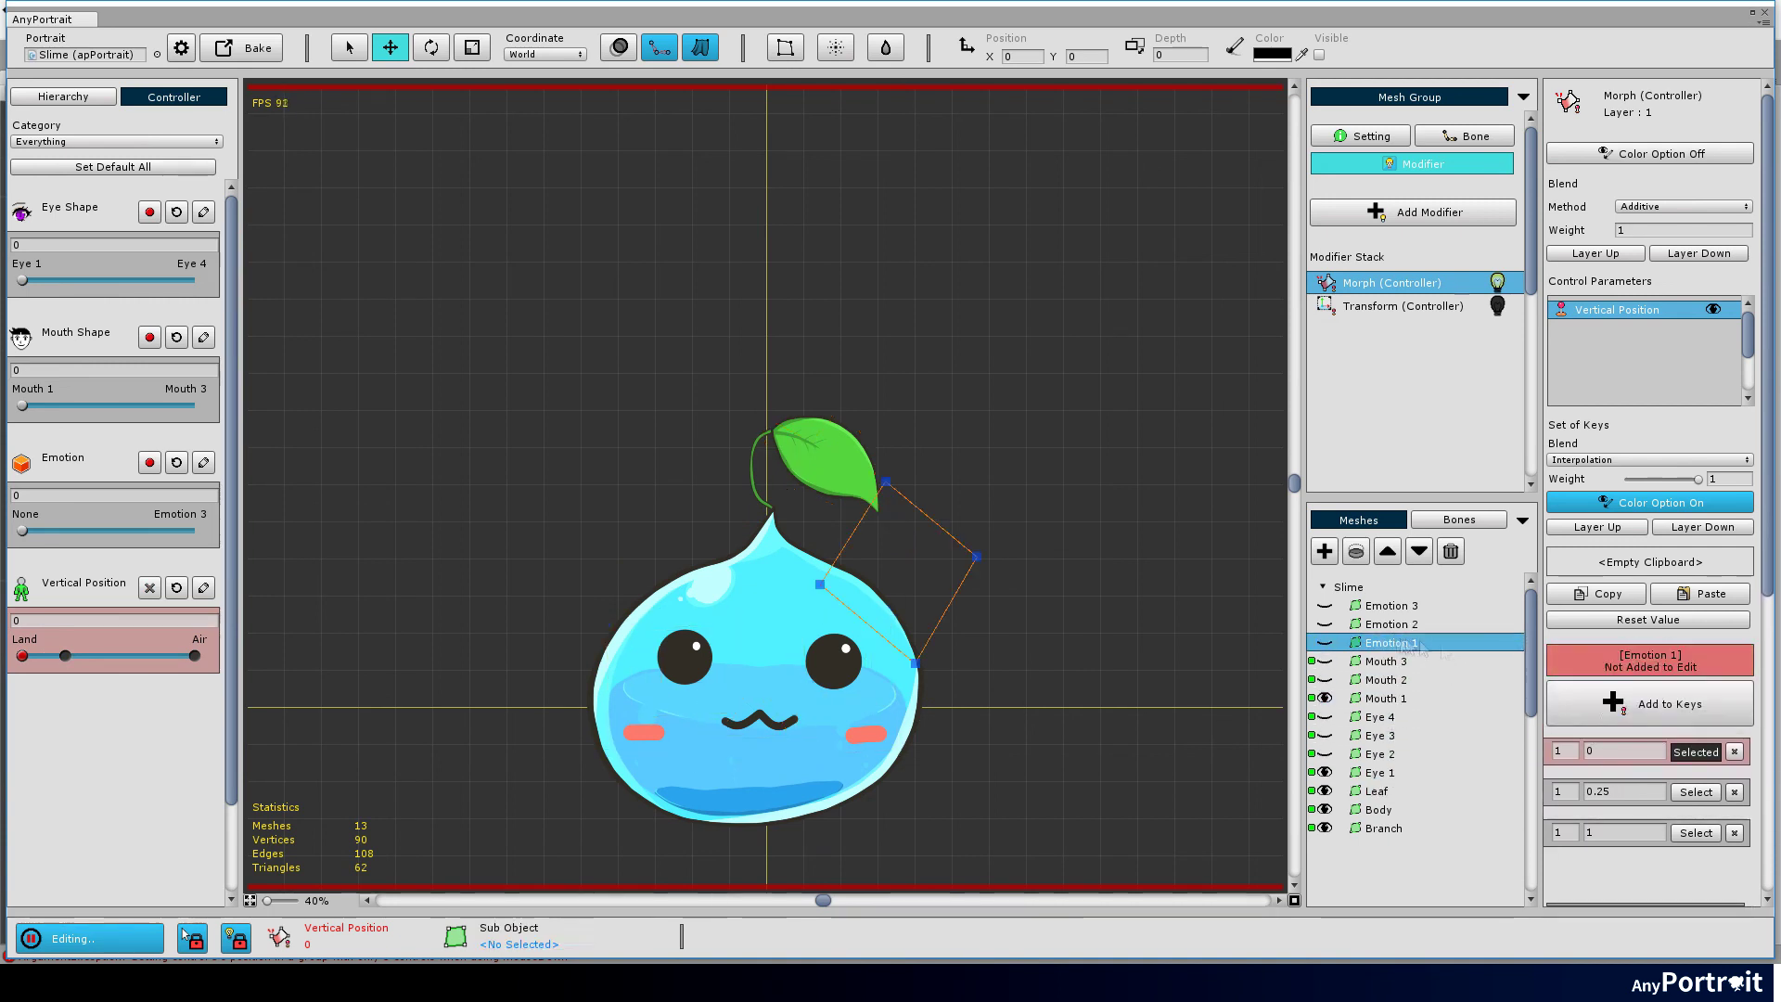
left_click(1638, 703)
left_click(1392, 623)
left_click(1651, 697)
left_click(1391, 606)
left_click(1650, 696)
Step: Switch to key 0.25 and move Eye 1 down, then go through Eye 2–4 and Mouth 1
left_click(1381, 773)
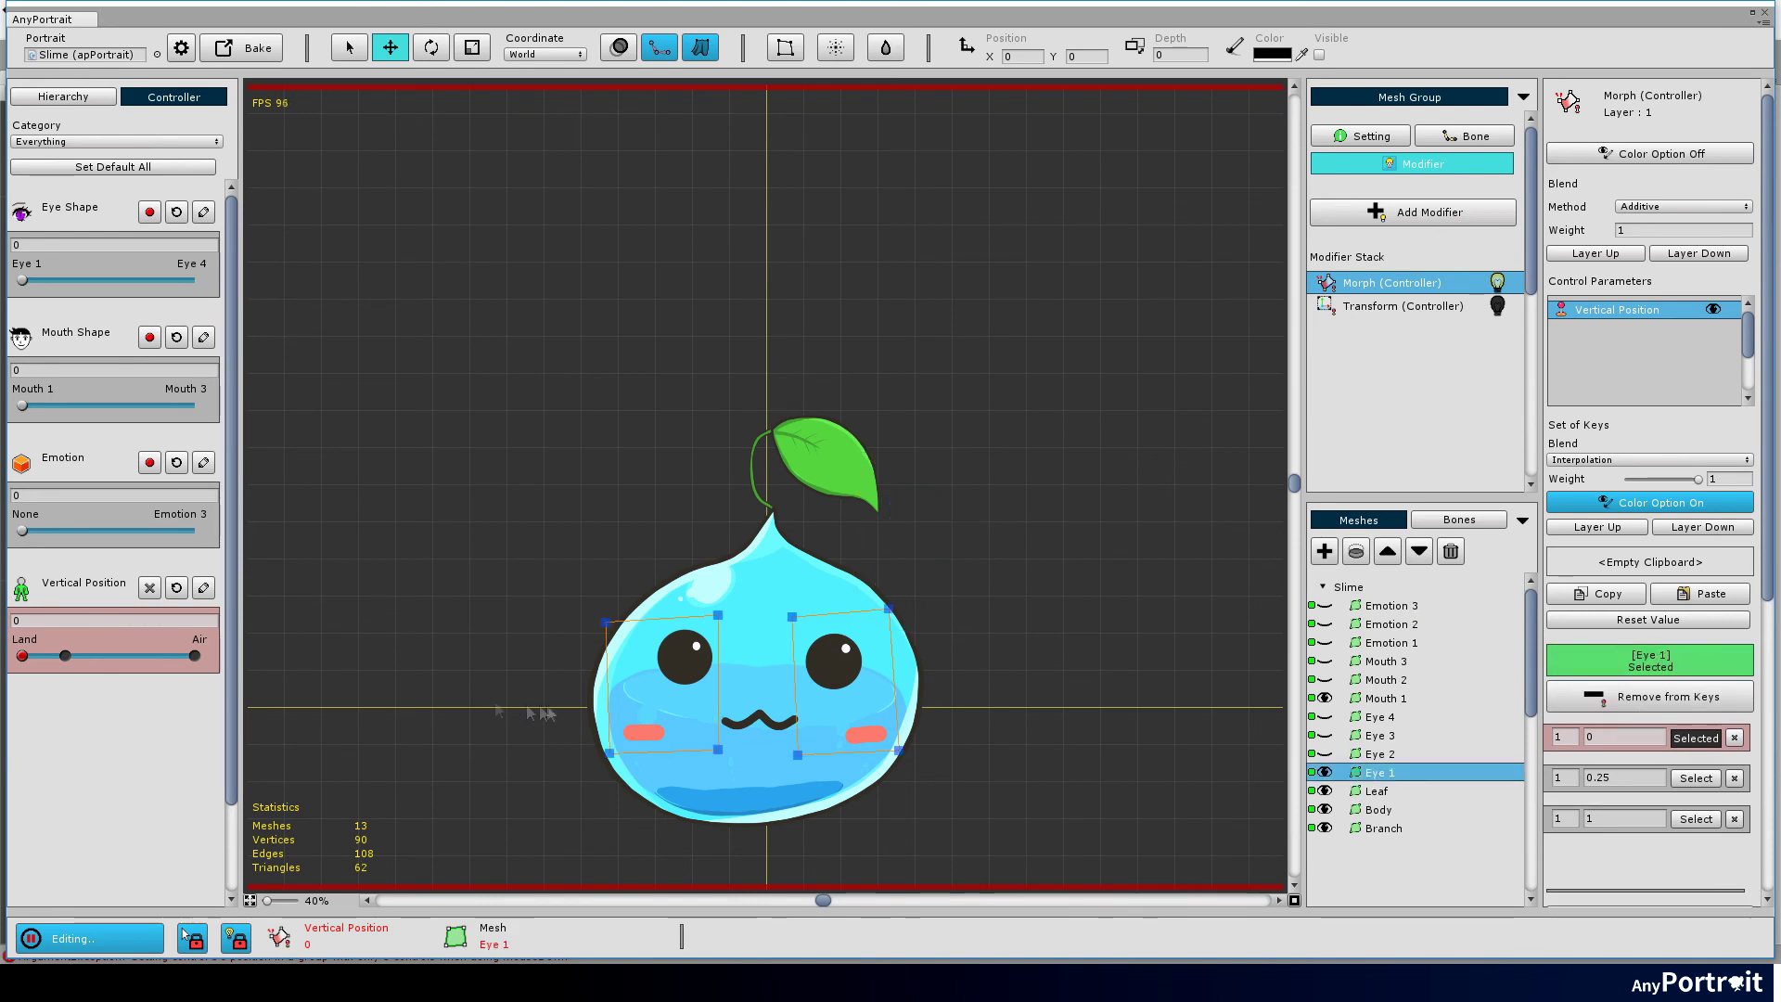
left_click(66, 655)
left_click_drag(398, 497, 1100, 843)
left_click_drag(753, 683, 753, 714)
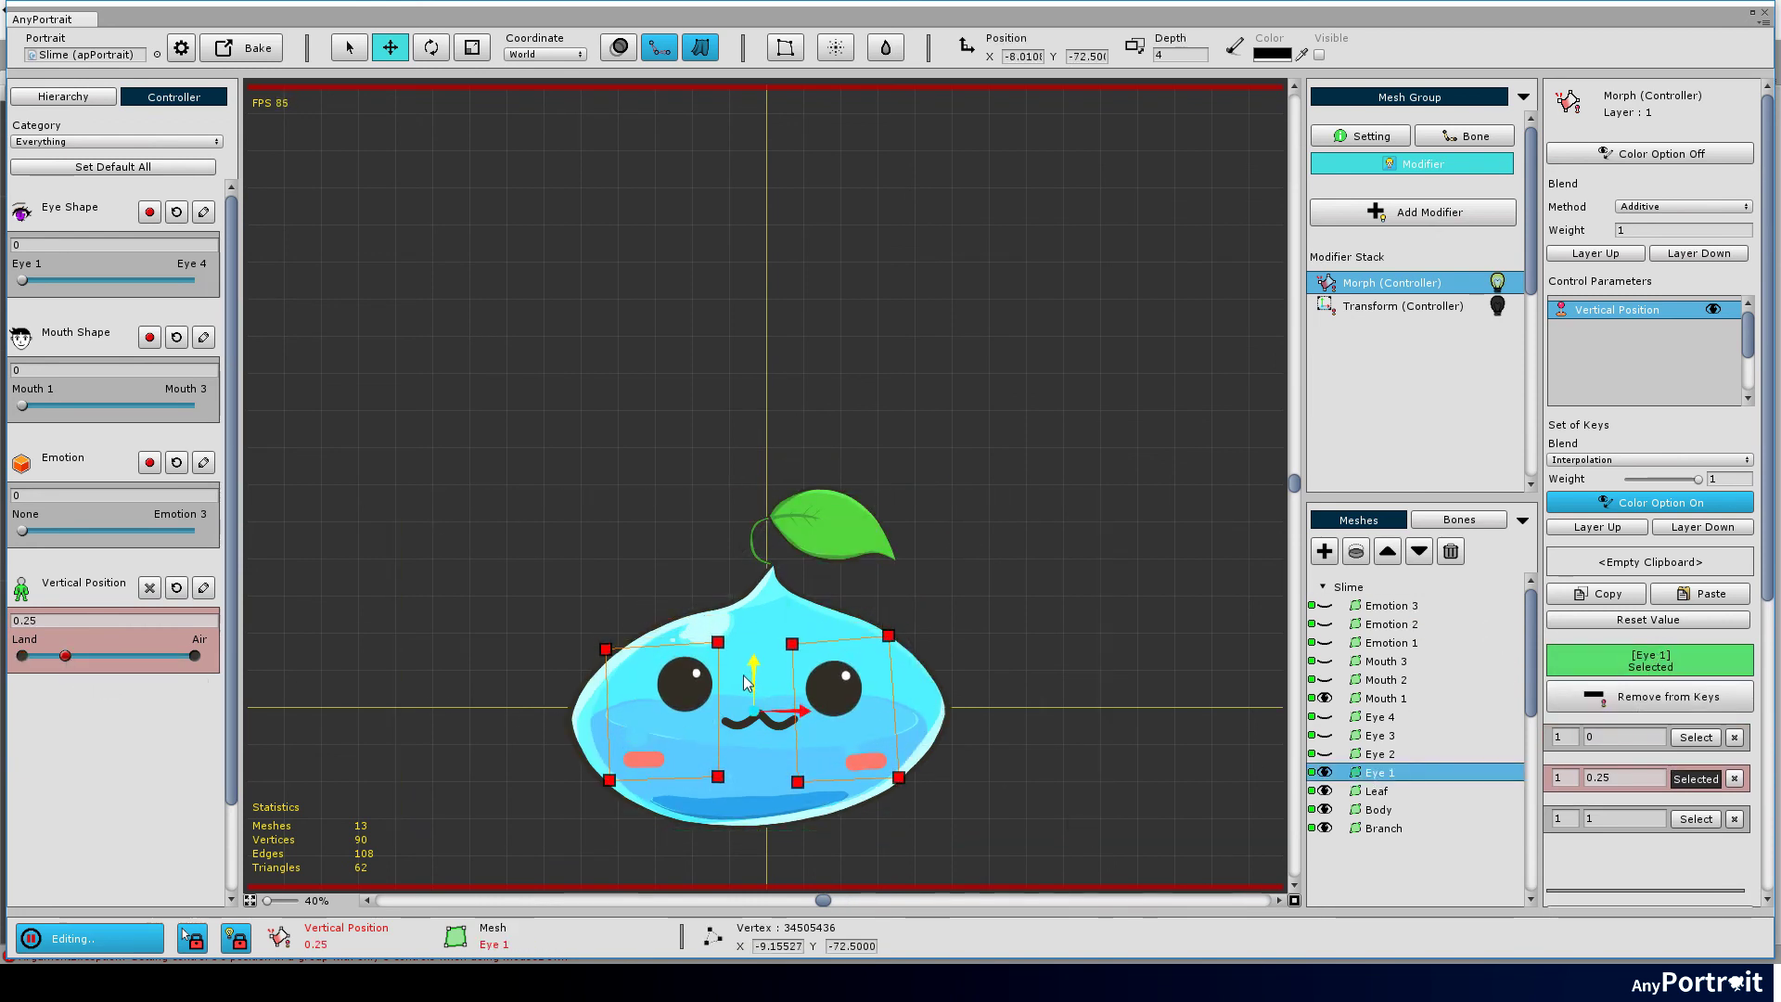
left_click(1378, 752)
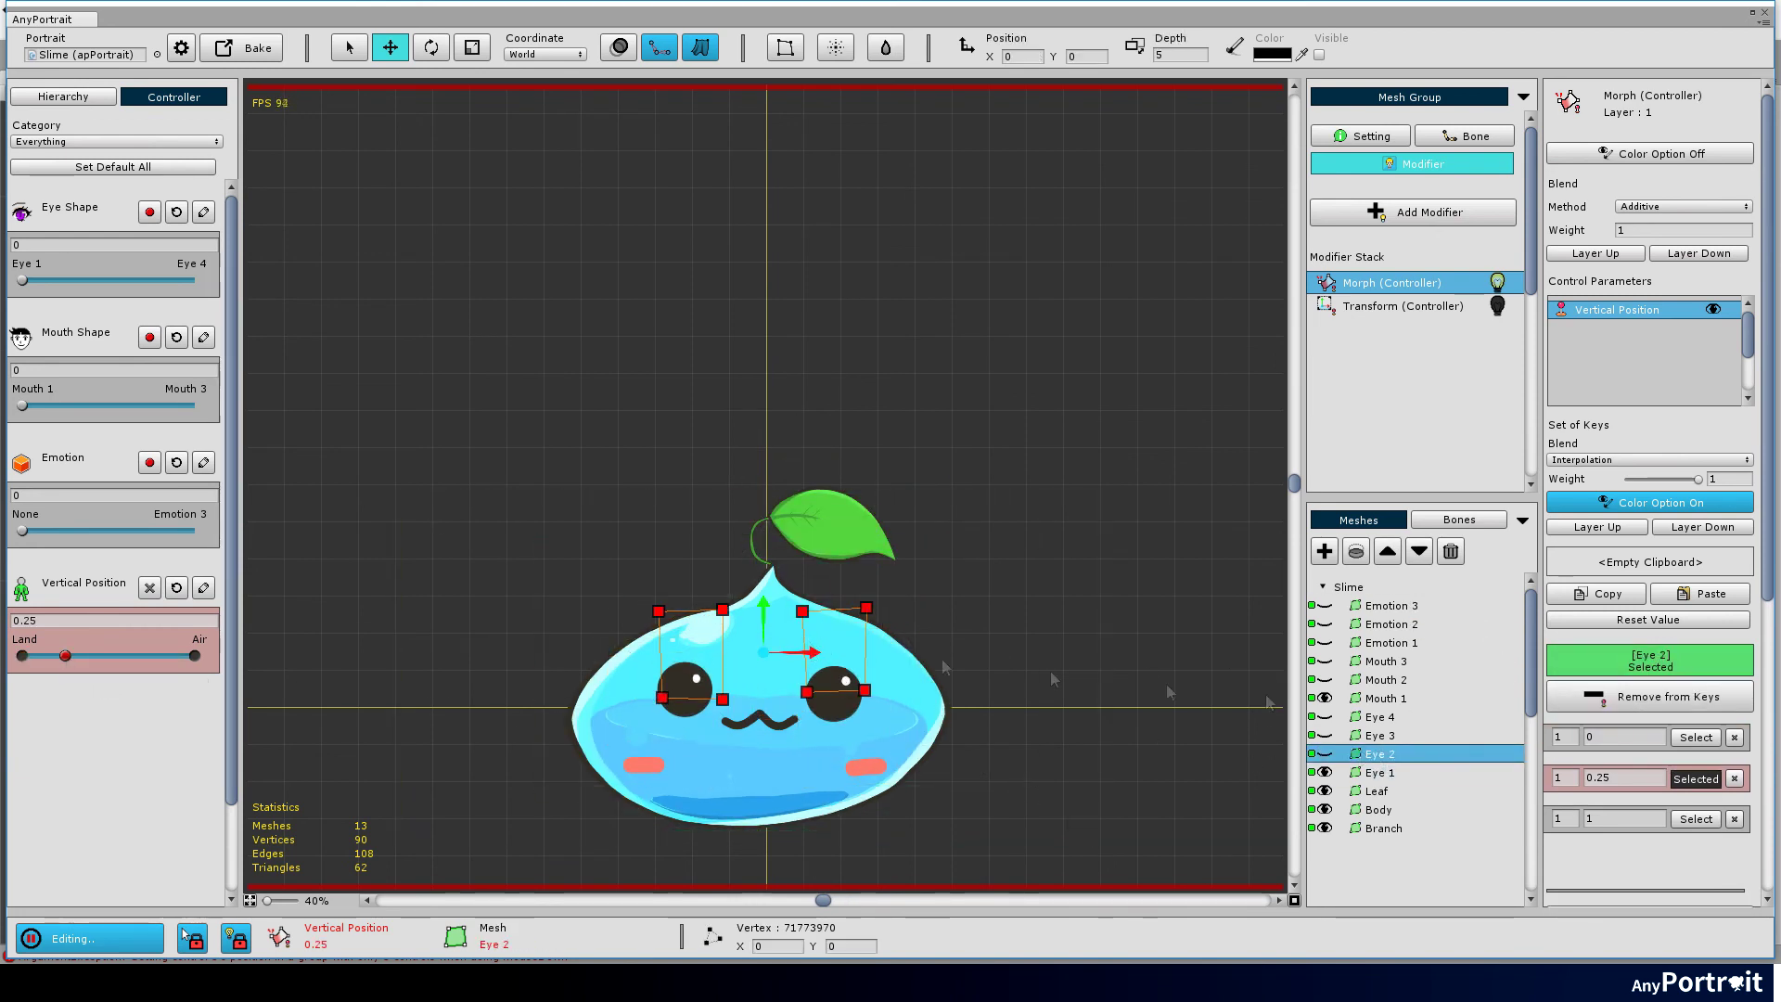
left_click(1325, 753)
left_click(1378, 735)
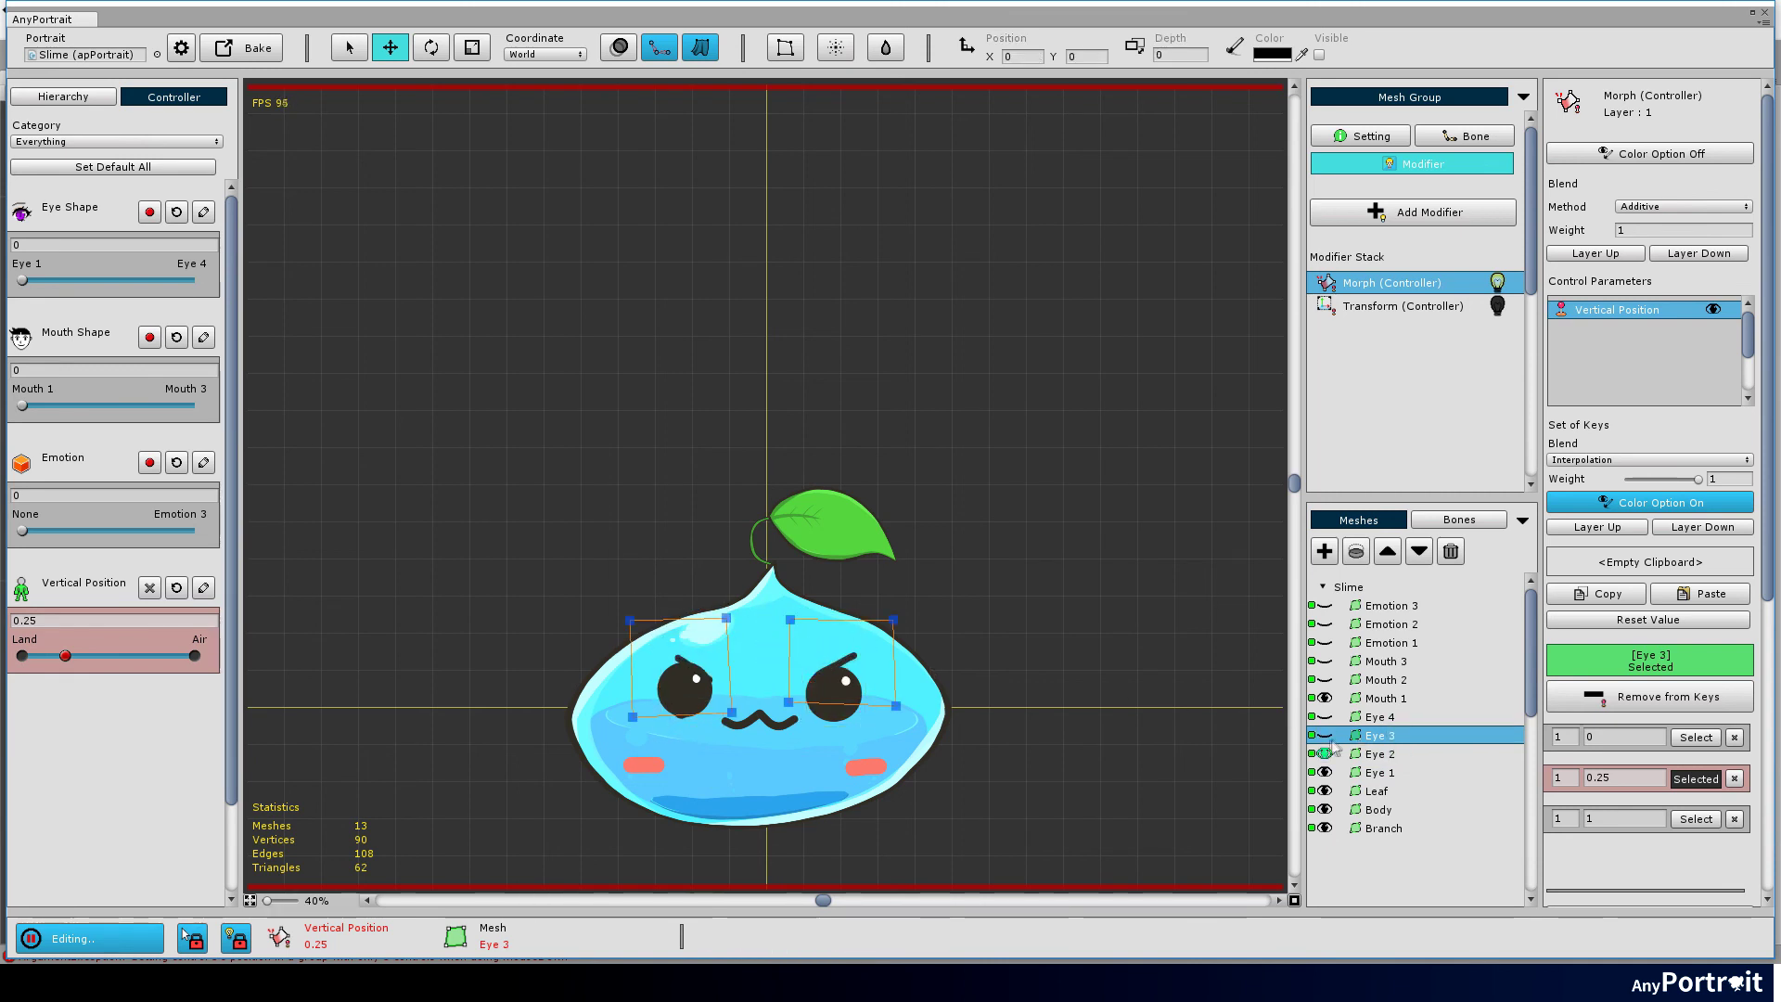
left_click(1378, 717)
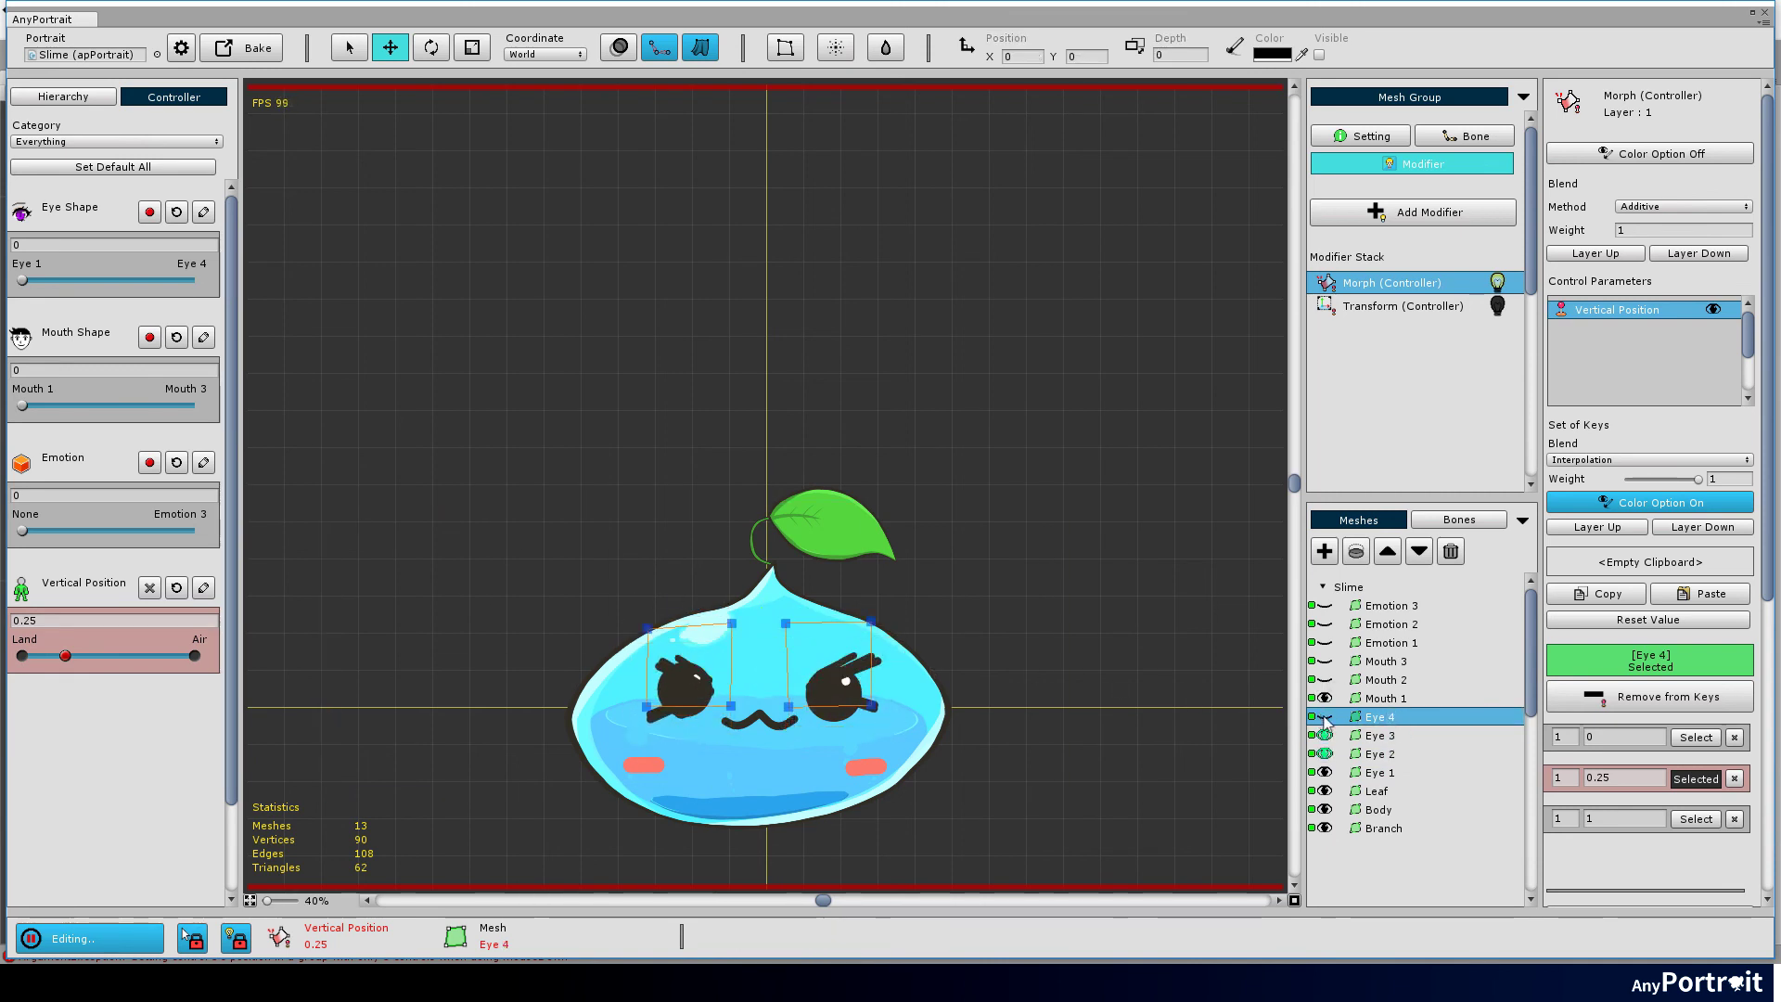
left_click(1413, 696)
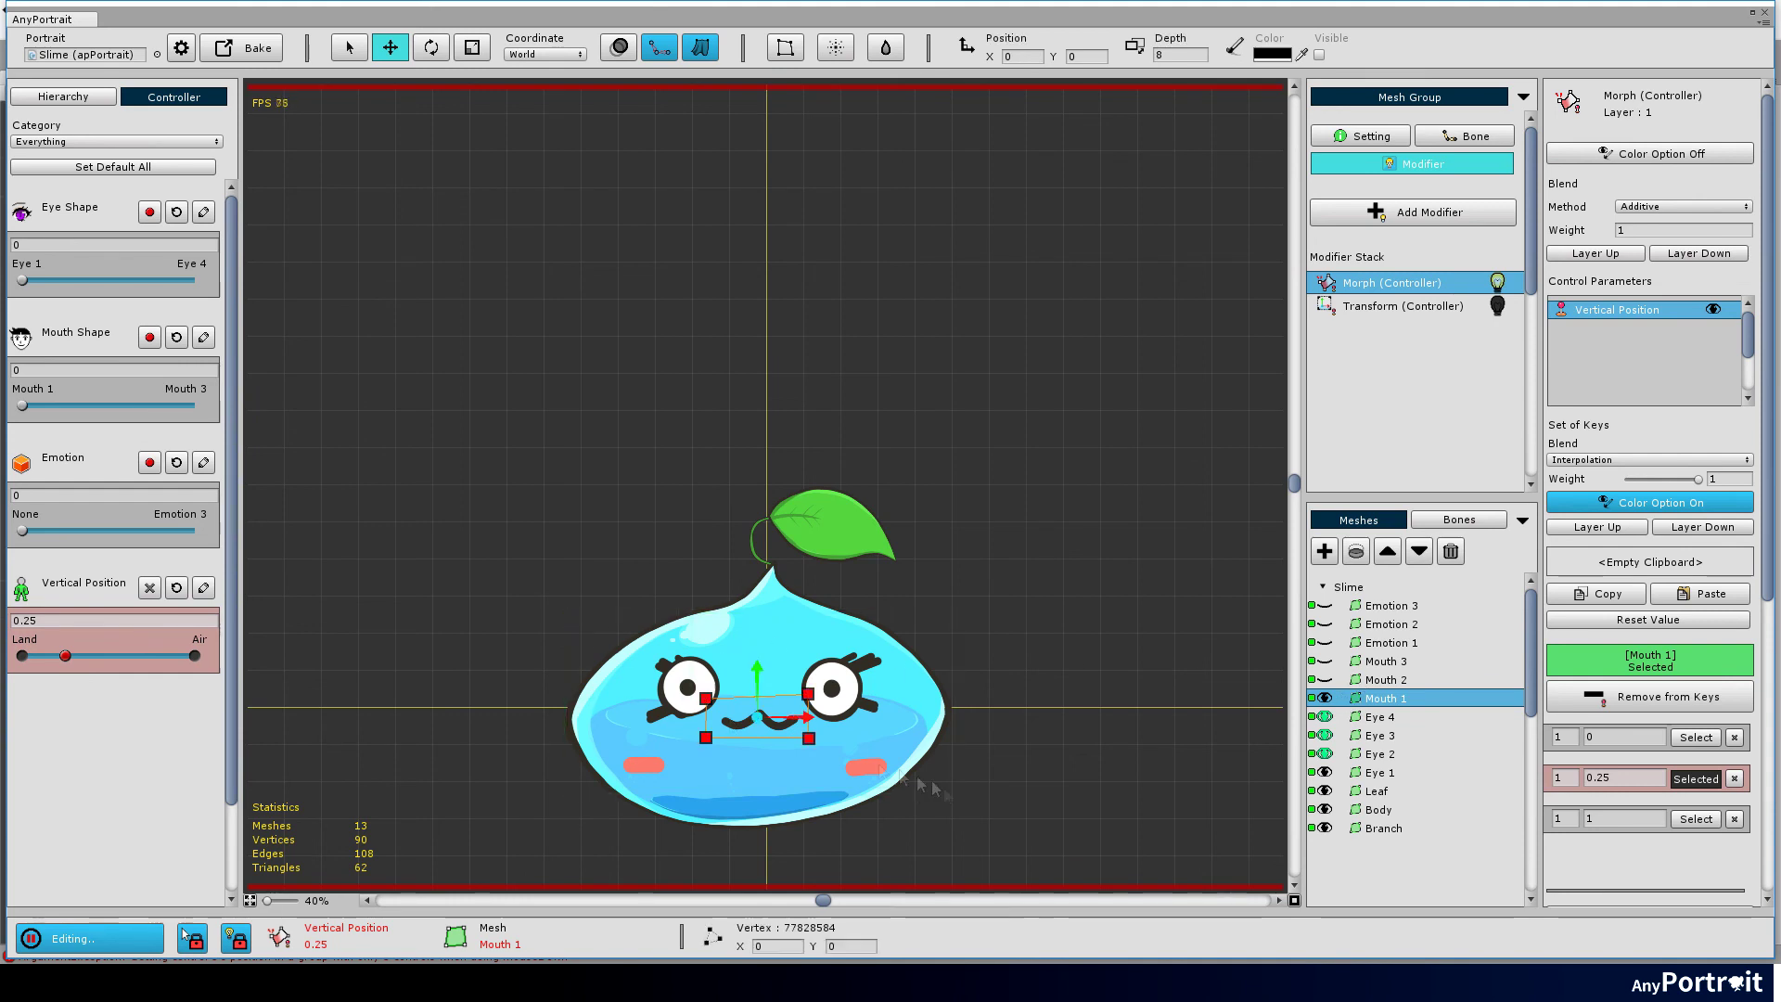
Step: Shift the open Mouth 2, the Emotion 1 star and the Emotion 3 question mark lower
left_click(1417, 683)
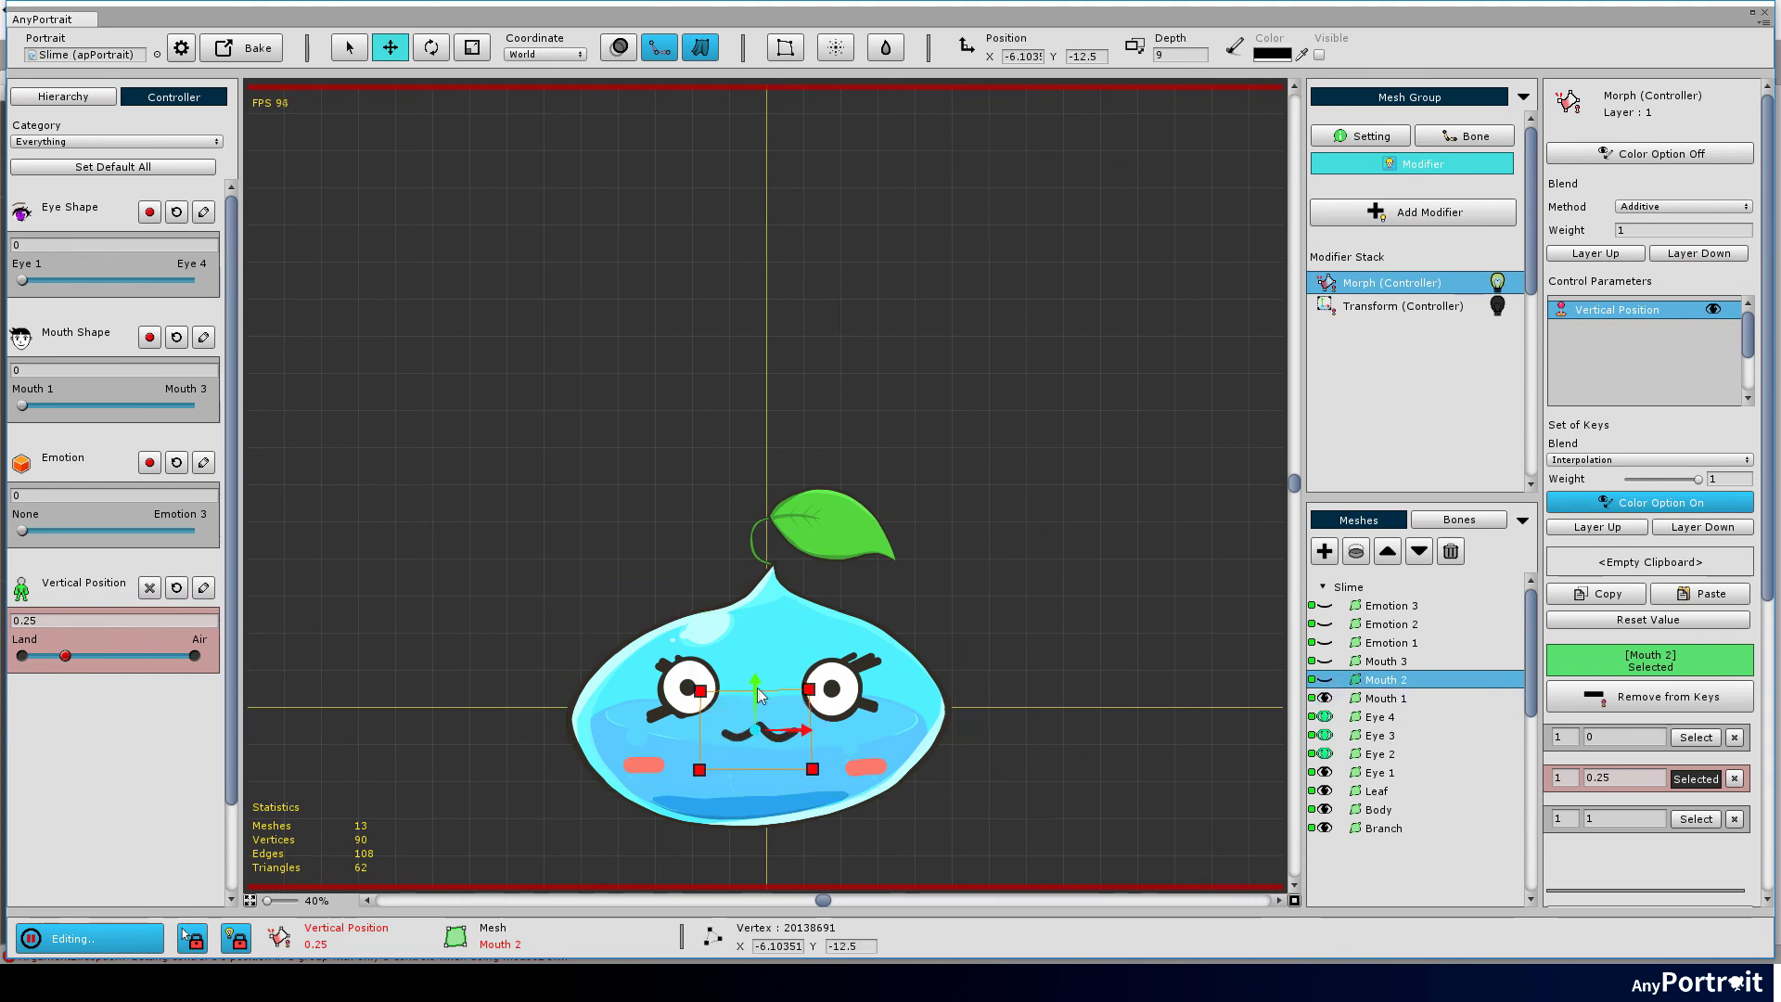
left_click(1325, 681)
left_click_drag(755, 696, 756, 706)
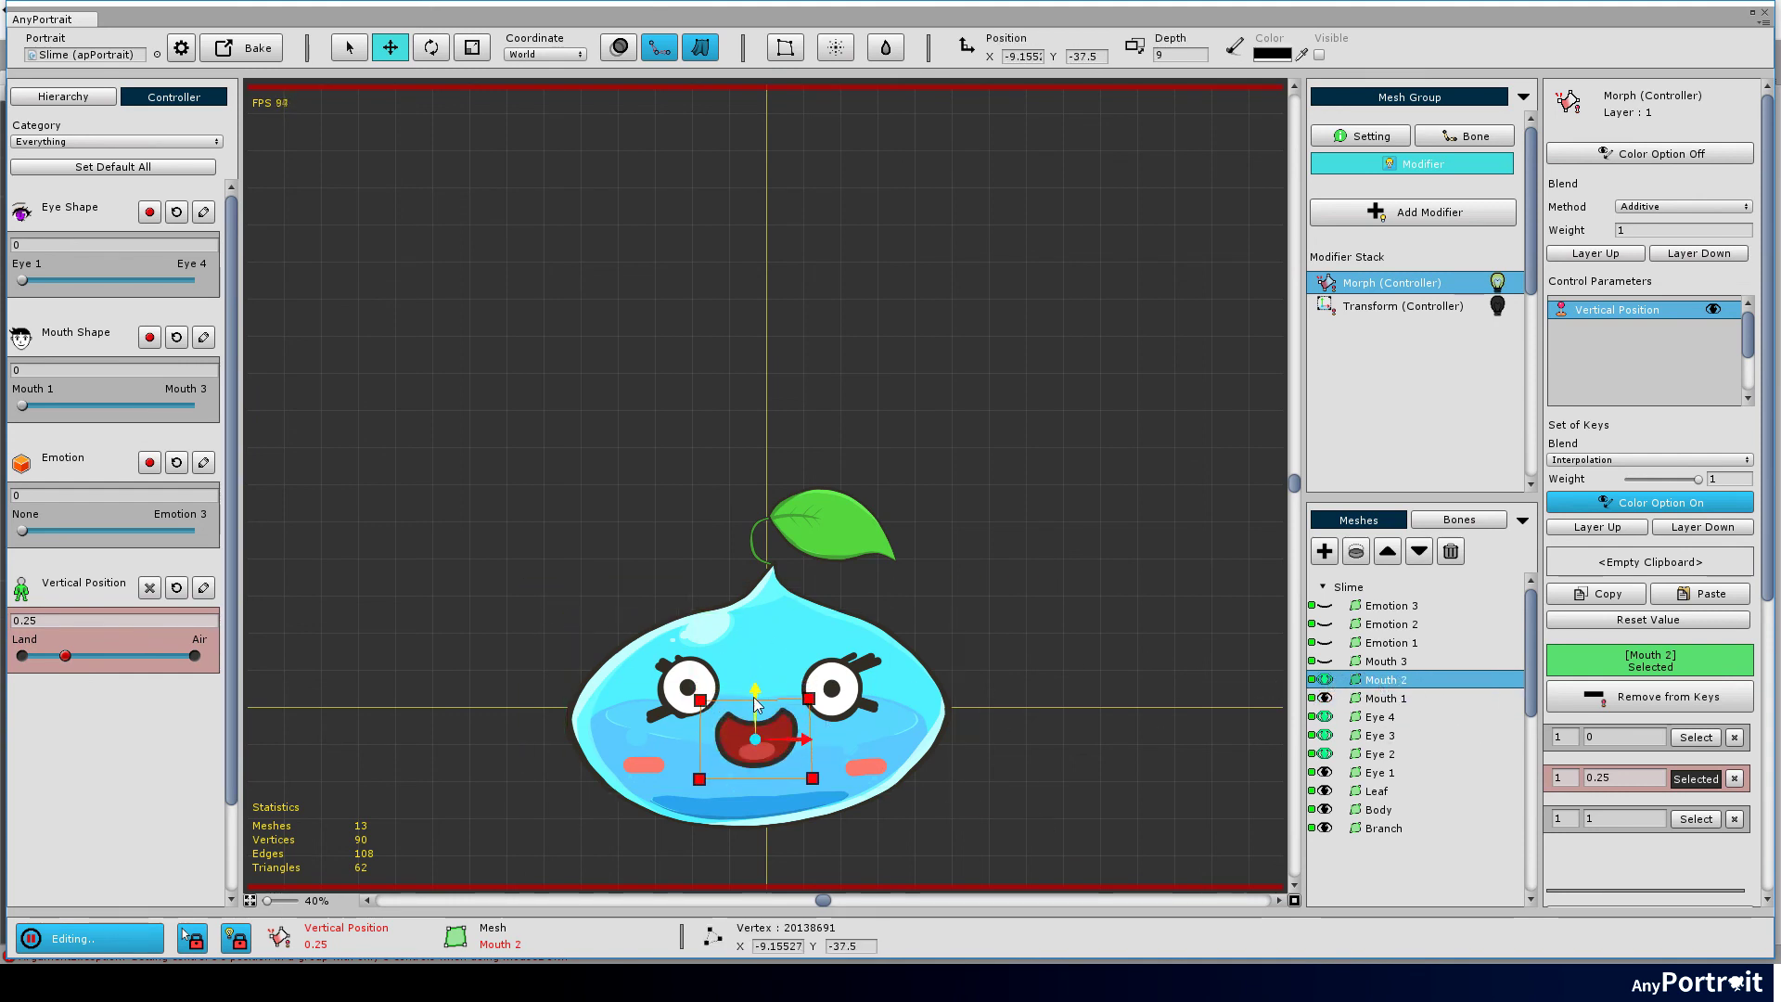
left_click(1387, 665)
left_click(1340, 643)
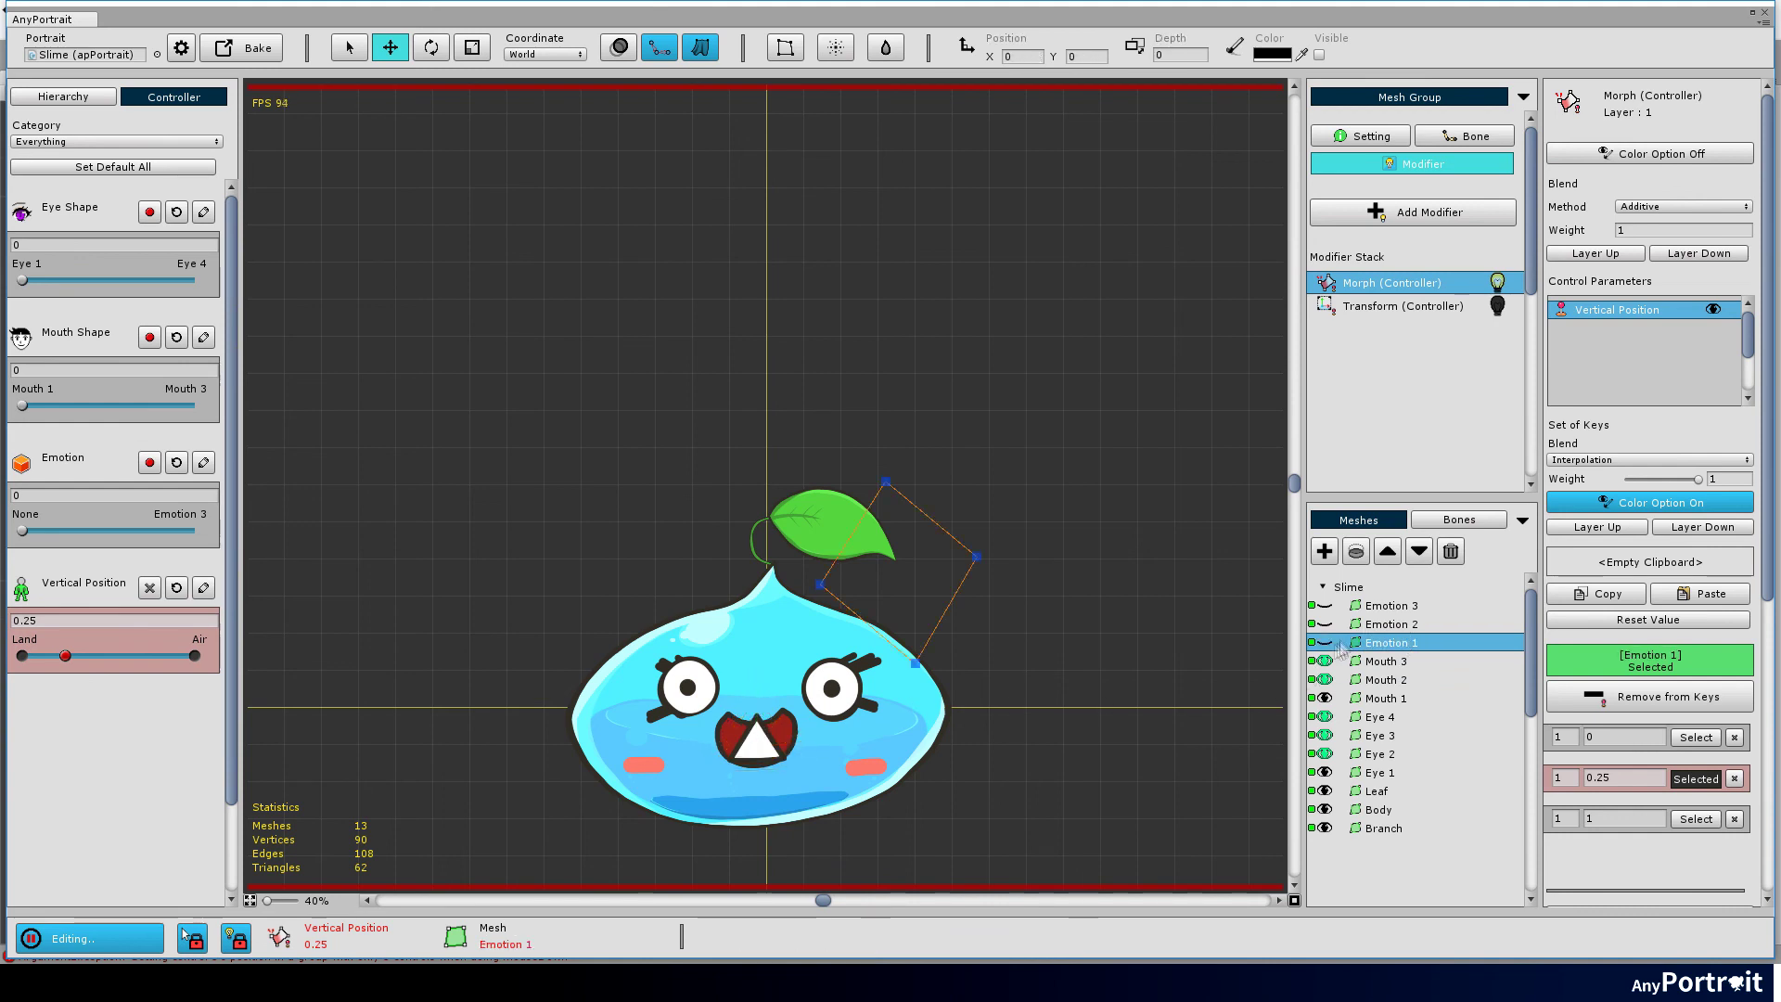
left_click_drag(636, 449, 974, 655)
left_click_drag(899, 557, 898, 584)
left_click(1327, 626)
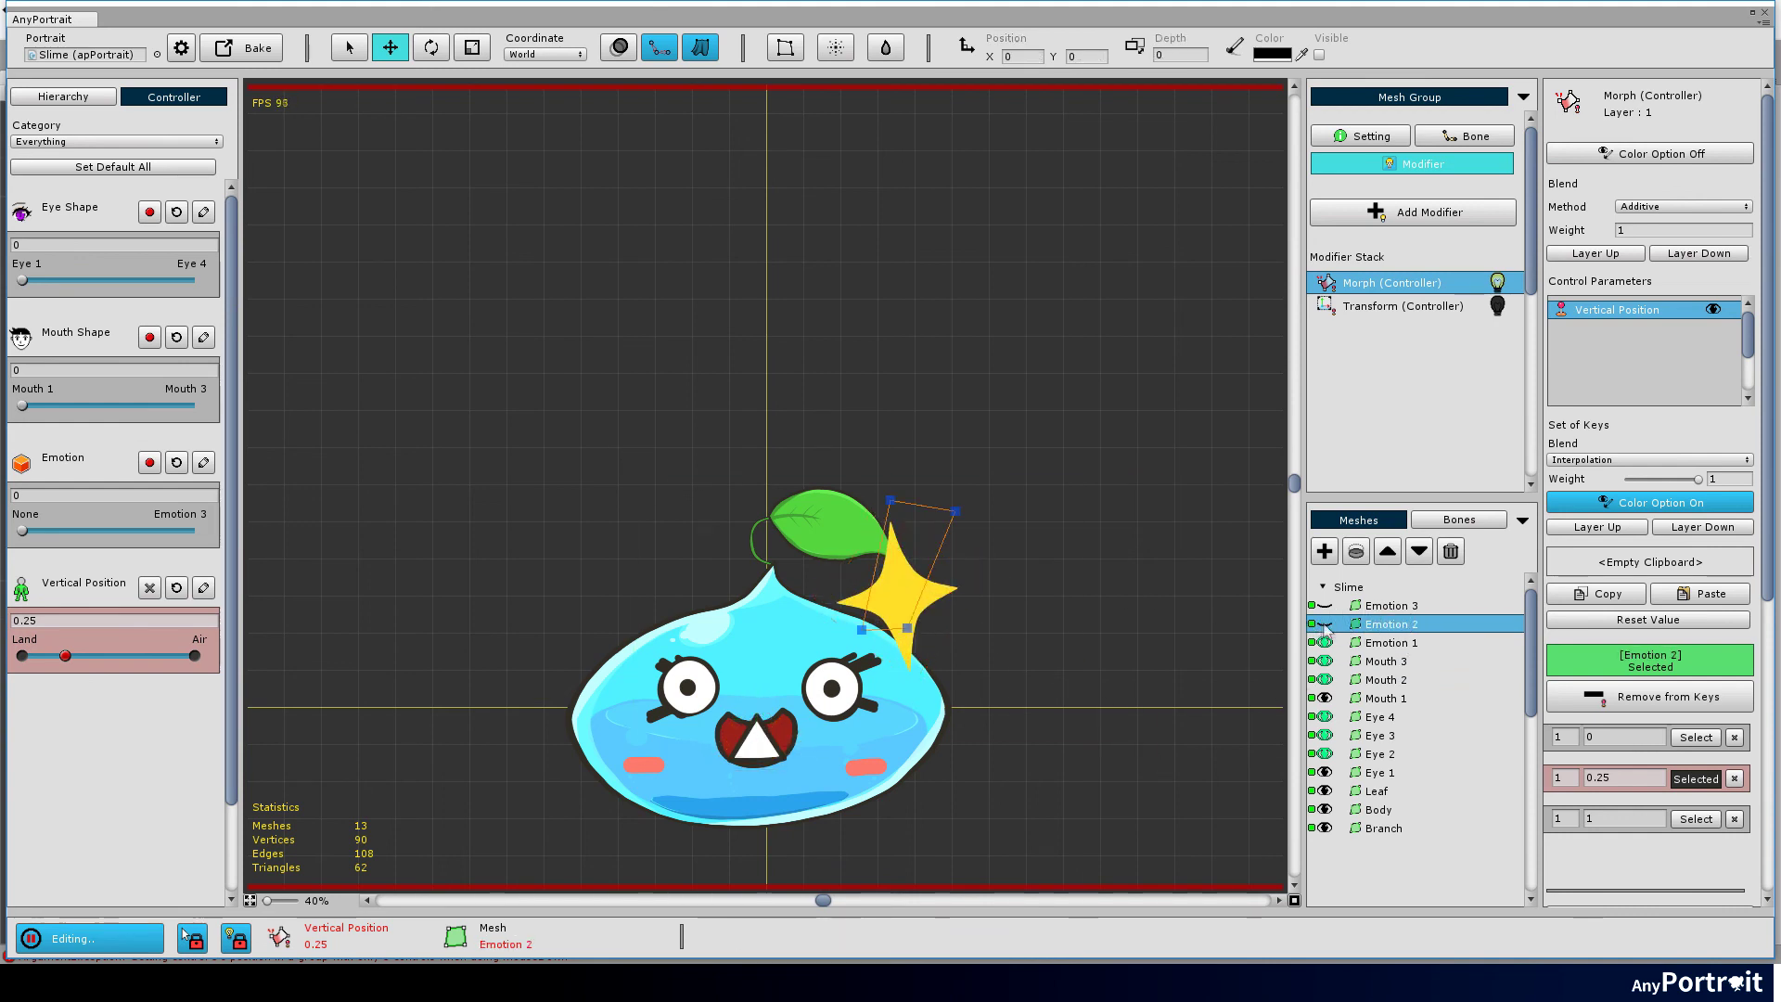
left_click(1326, 606)
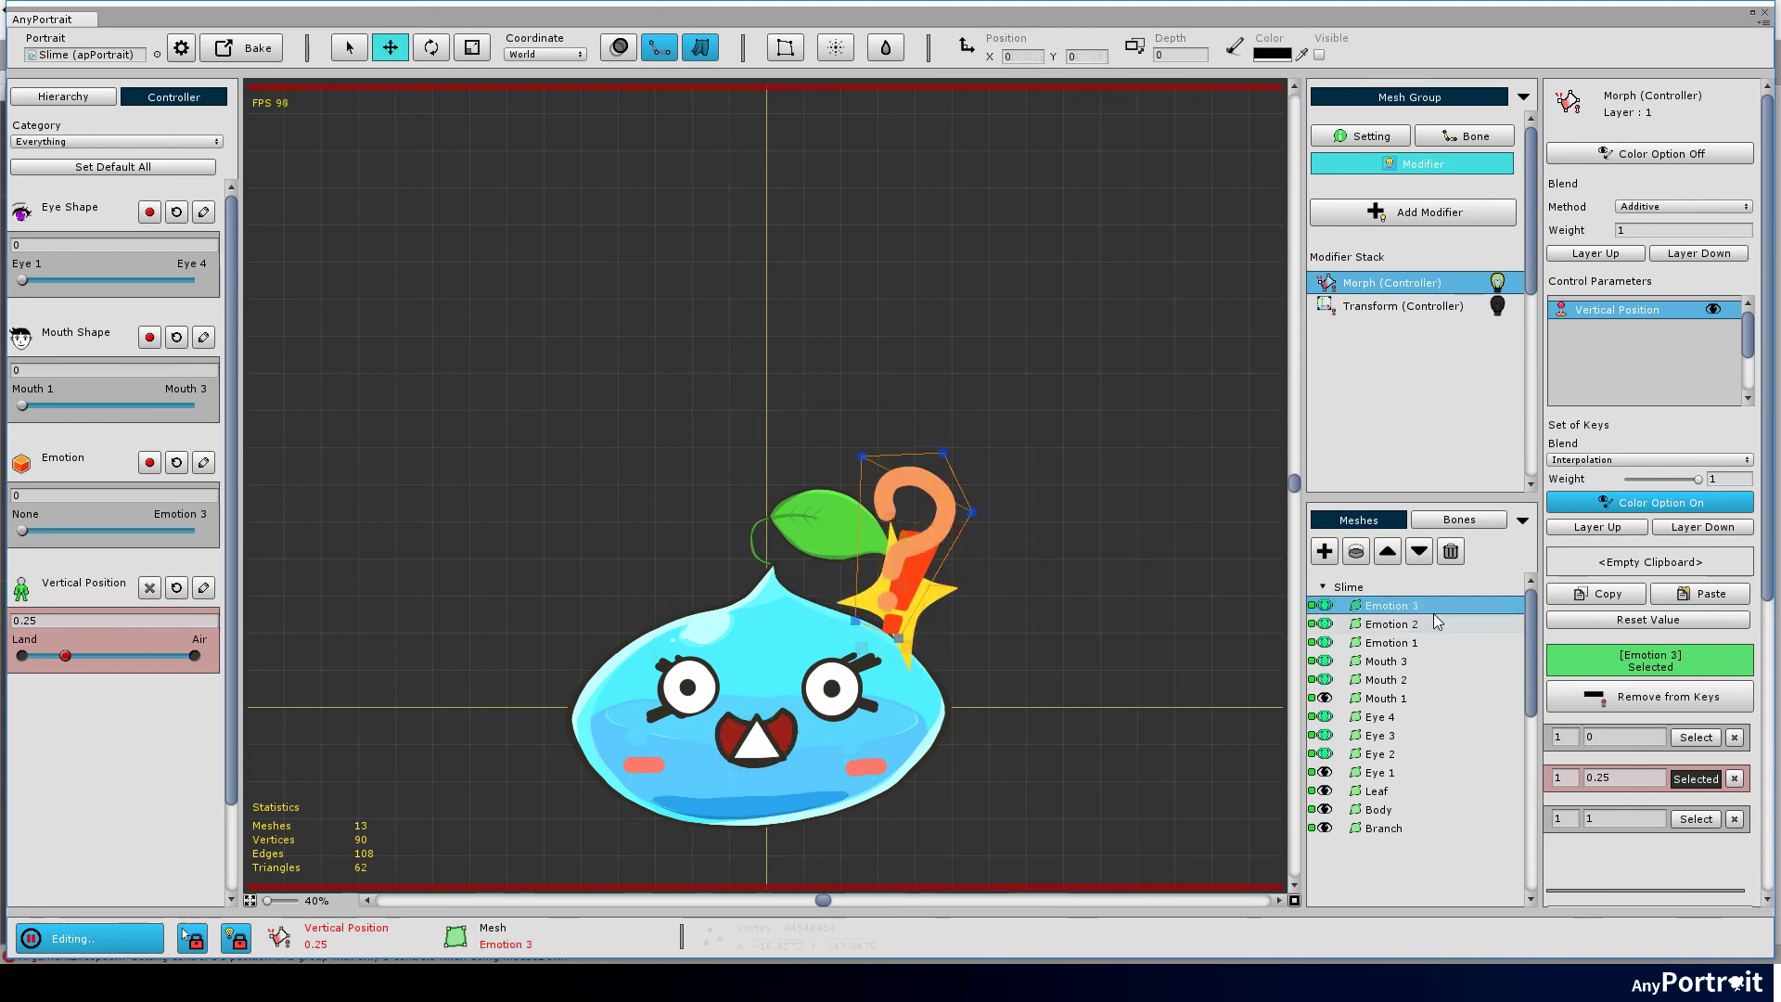
left_click_drag(815, 432, 988, 668)
left_click_drag(908, 507, 908, 540)
Step: At the Vertical Position Air key, move the Eye 1–4 meshes up onto the raised slime
left_click_drag(66, 656, 195, 655)
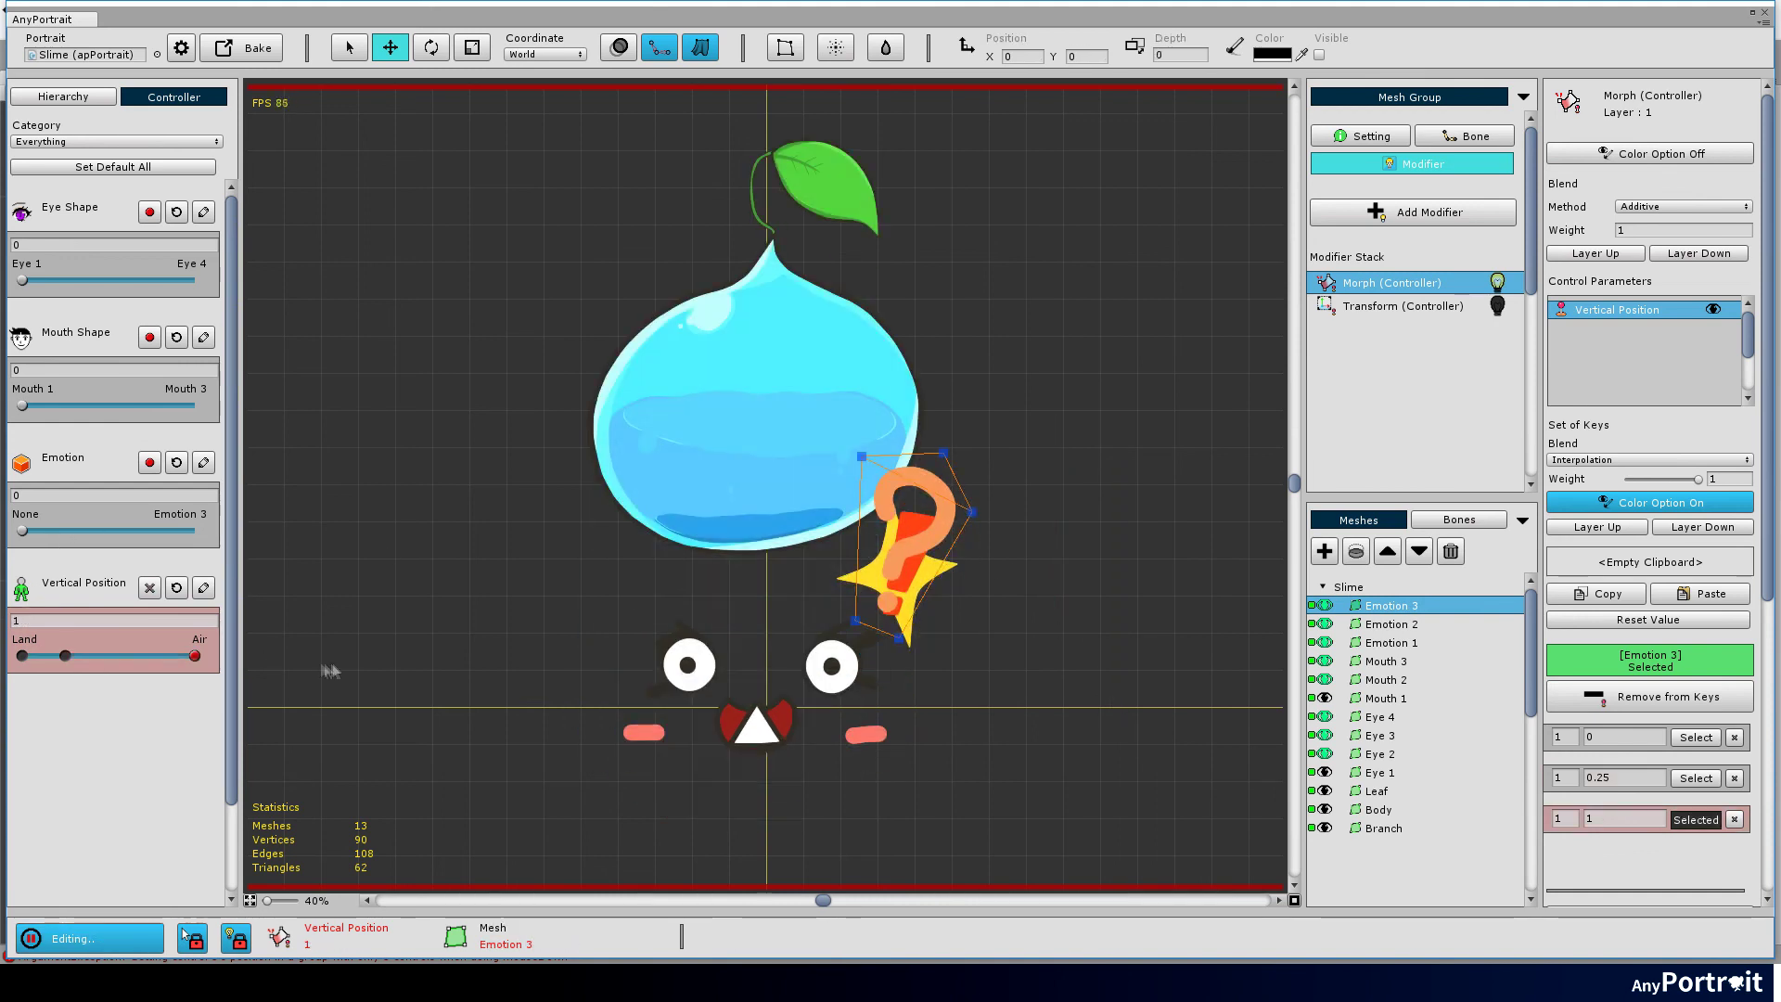
left_click(1378, 773)
left_click_drag(572, 598, 946, 780)
left_click_drag(754, 656, 759, 404)
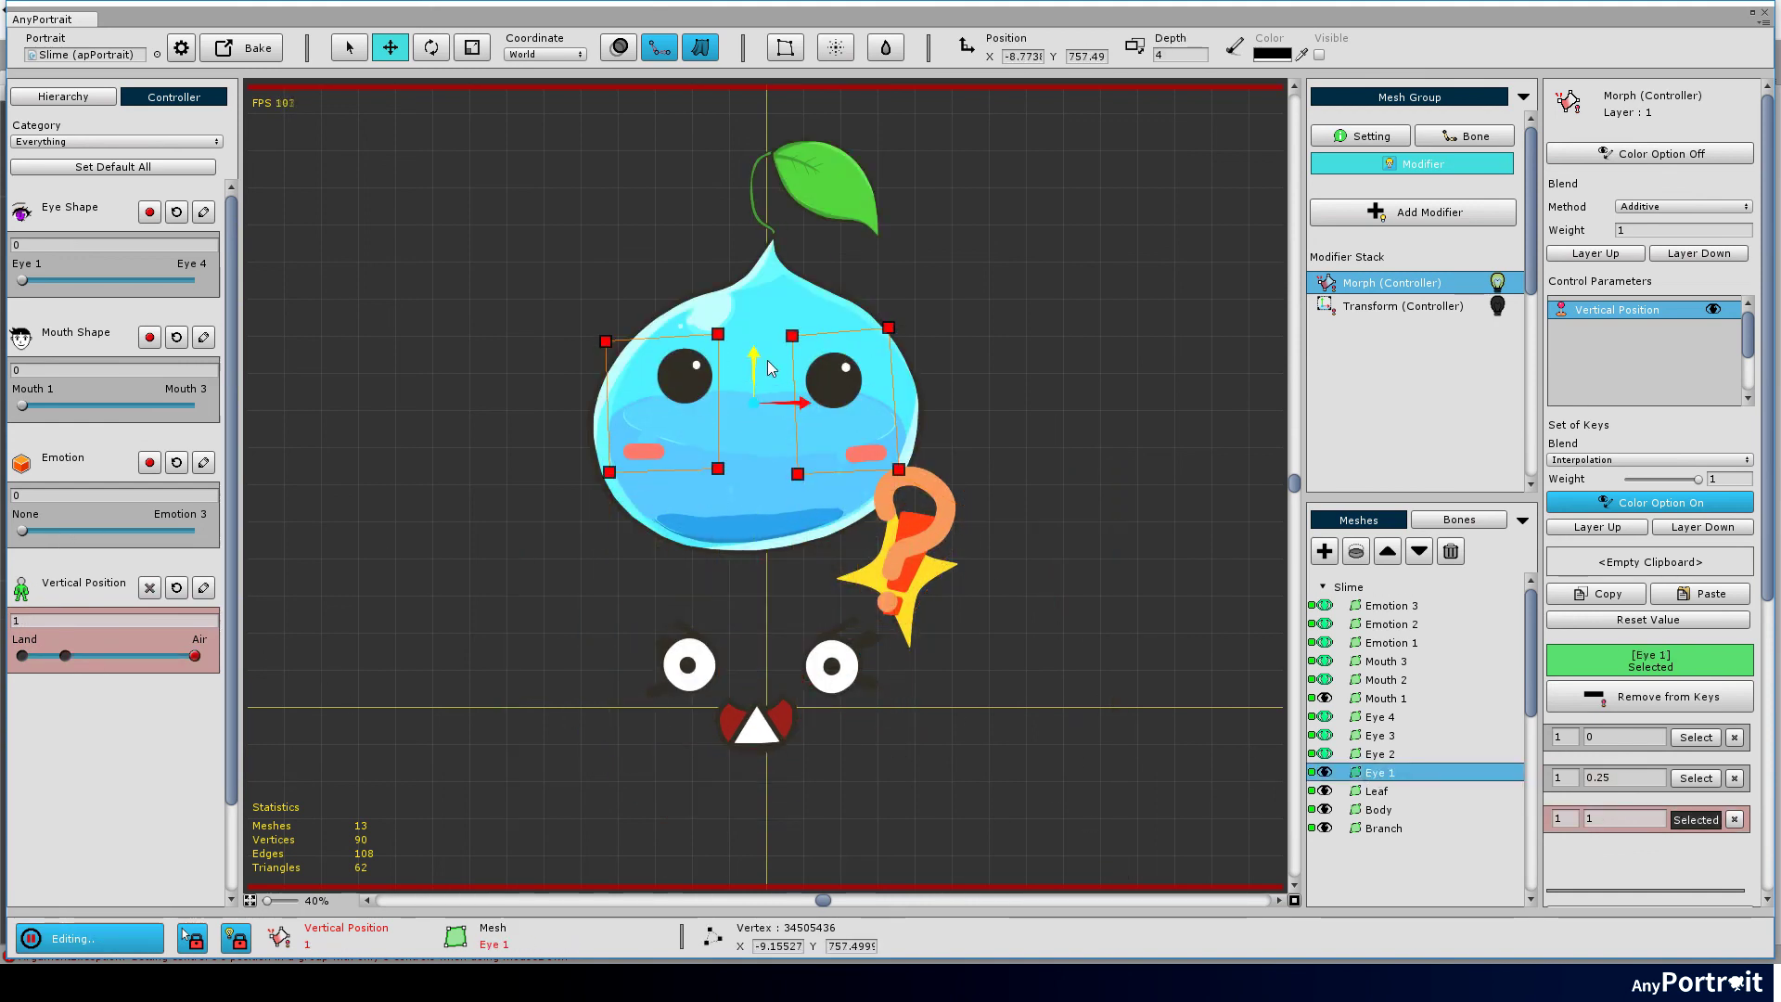
left_click(1379, 752)
left_click_drag(758, 661, 756, 327)
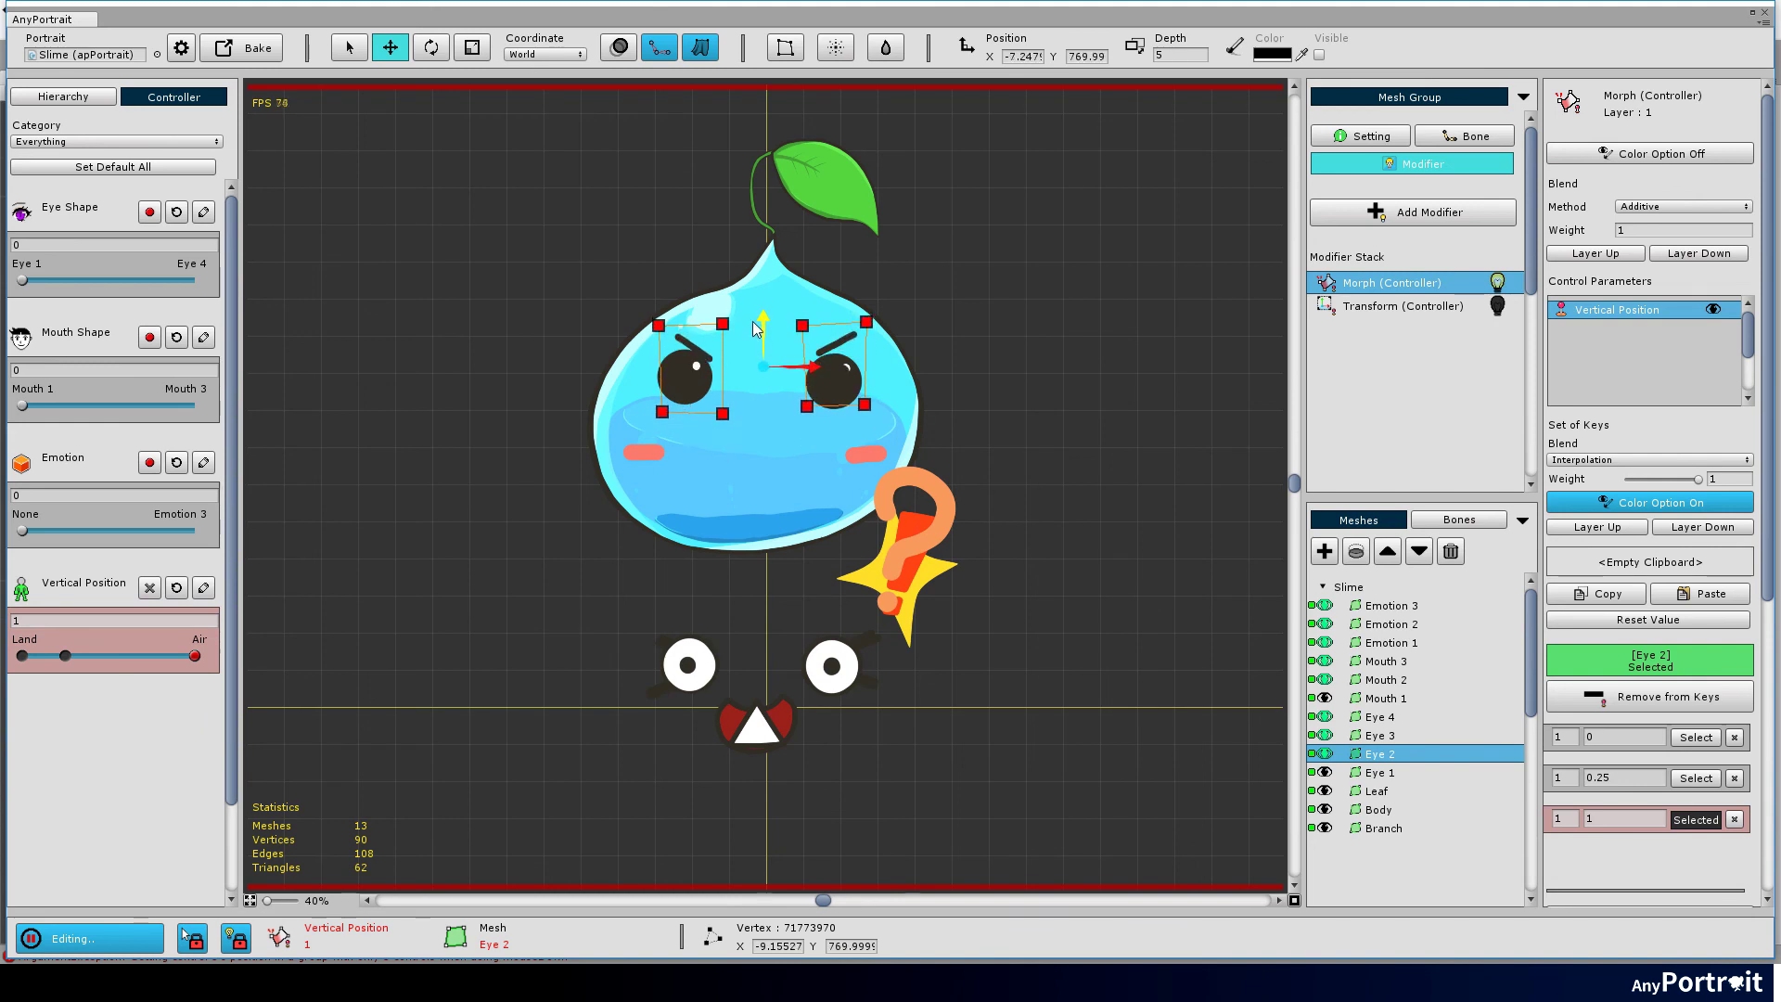
left_click(1404, 736)
left_click_drag(437, 518, 946, 758)
left_click_drag(758, 662, 756, 342)
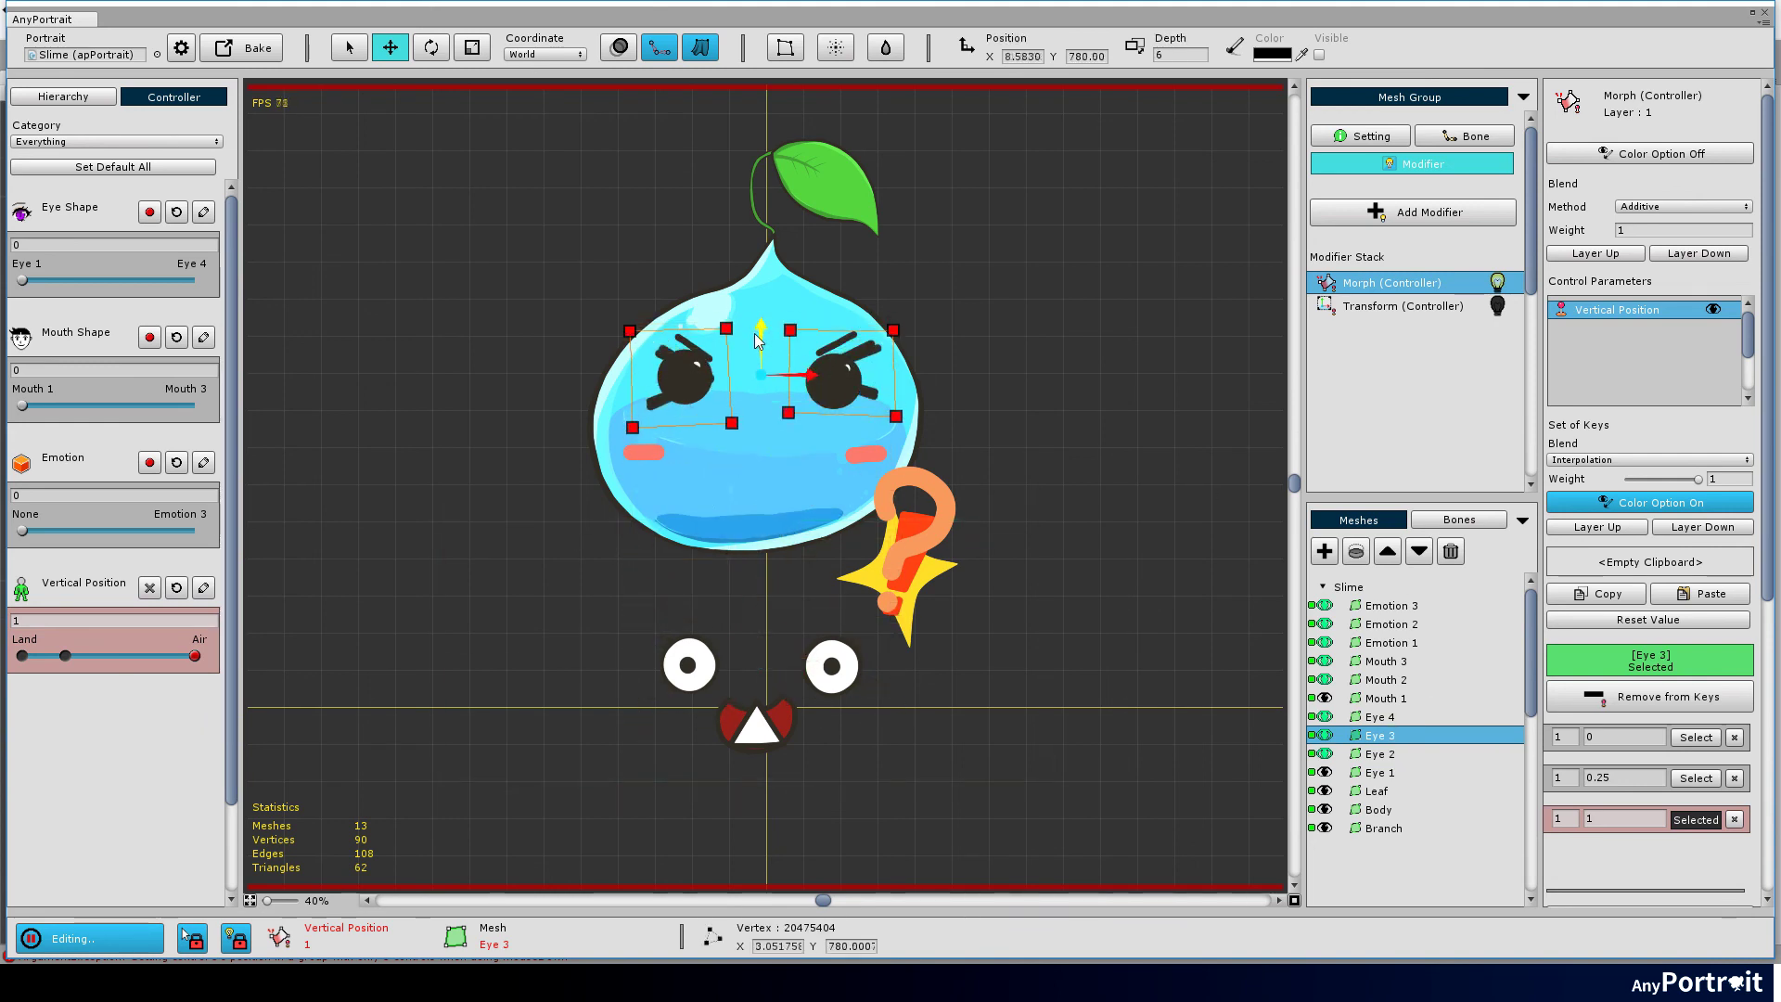
left_click(1382, 715)
left_click_drag(496, 566, 1069, 818)
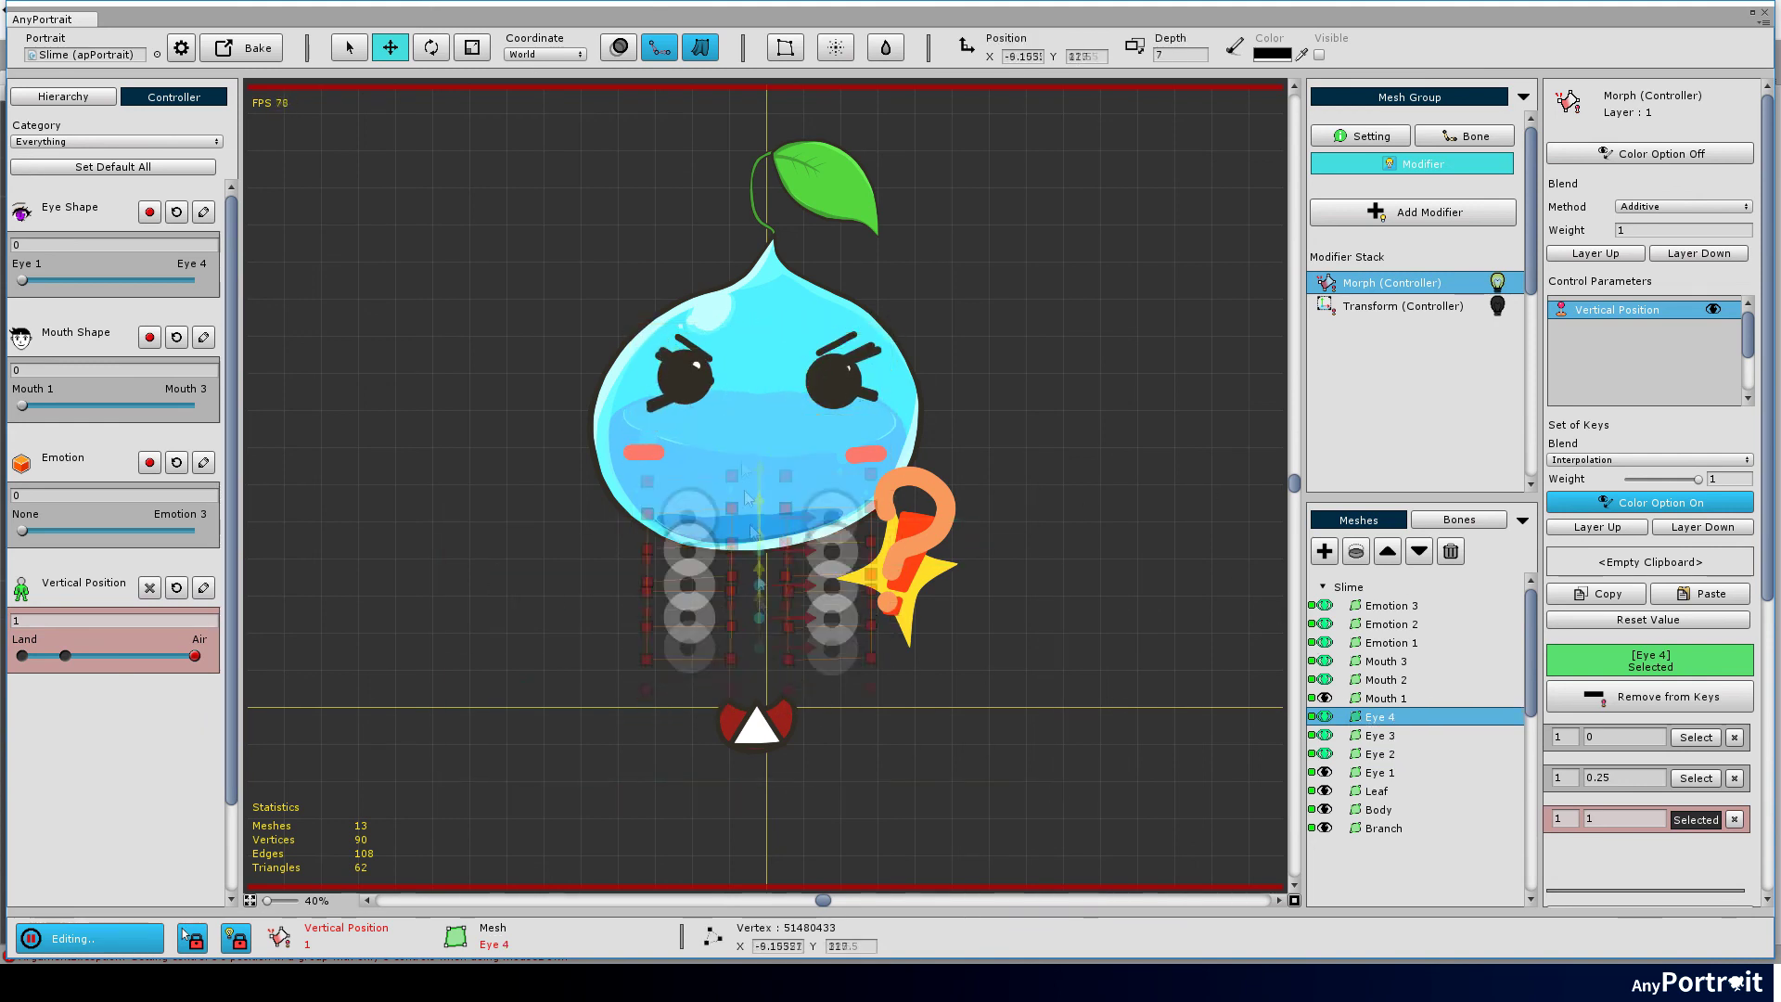
left_click_drag(759, 666, 758, 338)
Step: Move the smiling, open and triangle mouth meshes (Mouth 1–3) up onto the slime
left_click(1381, 697)
left_click_drag(538, 534, 863, 774)
left_click_drag(756, 720, 757, 430)
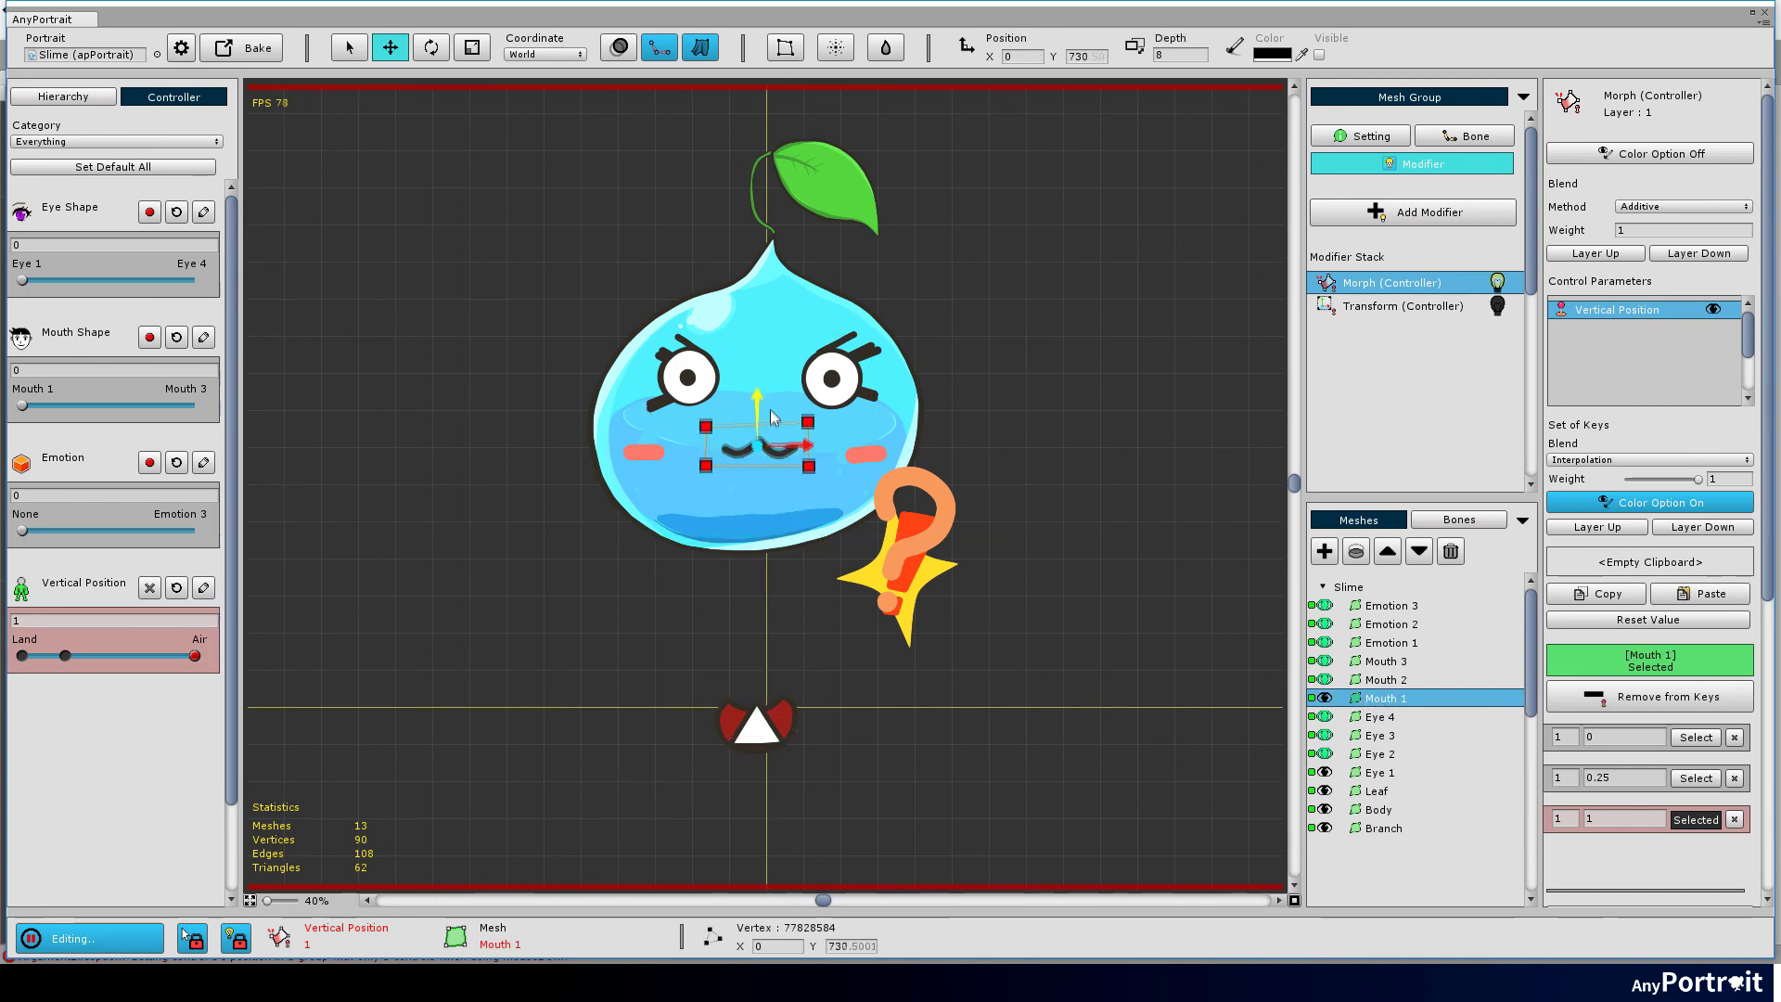
left_click(1386, 680)
left_click_drag(558, 557, 891, 794)
left_click_drag(755, 724, 756, 435)
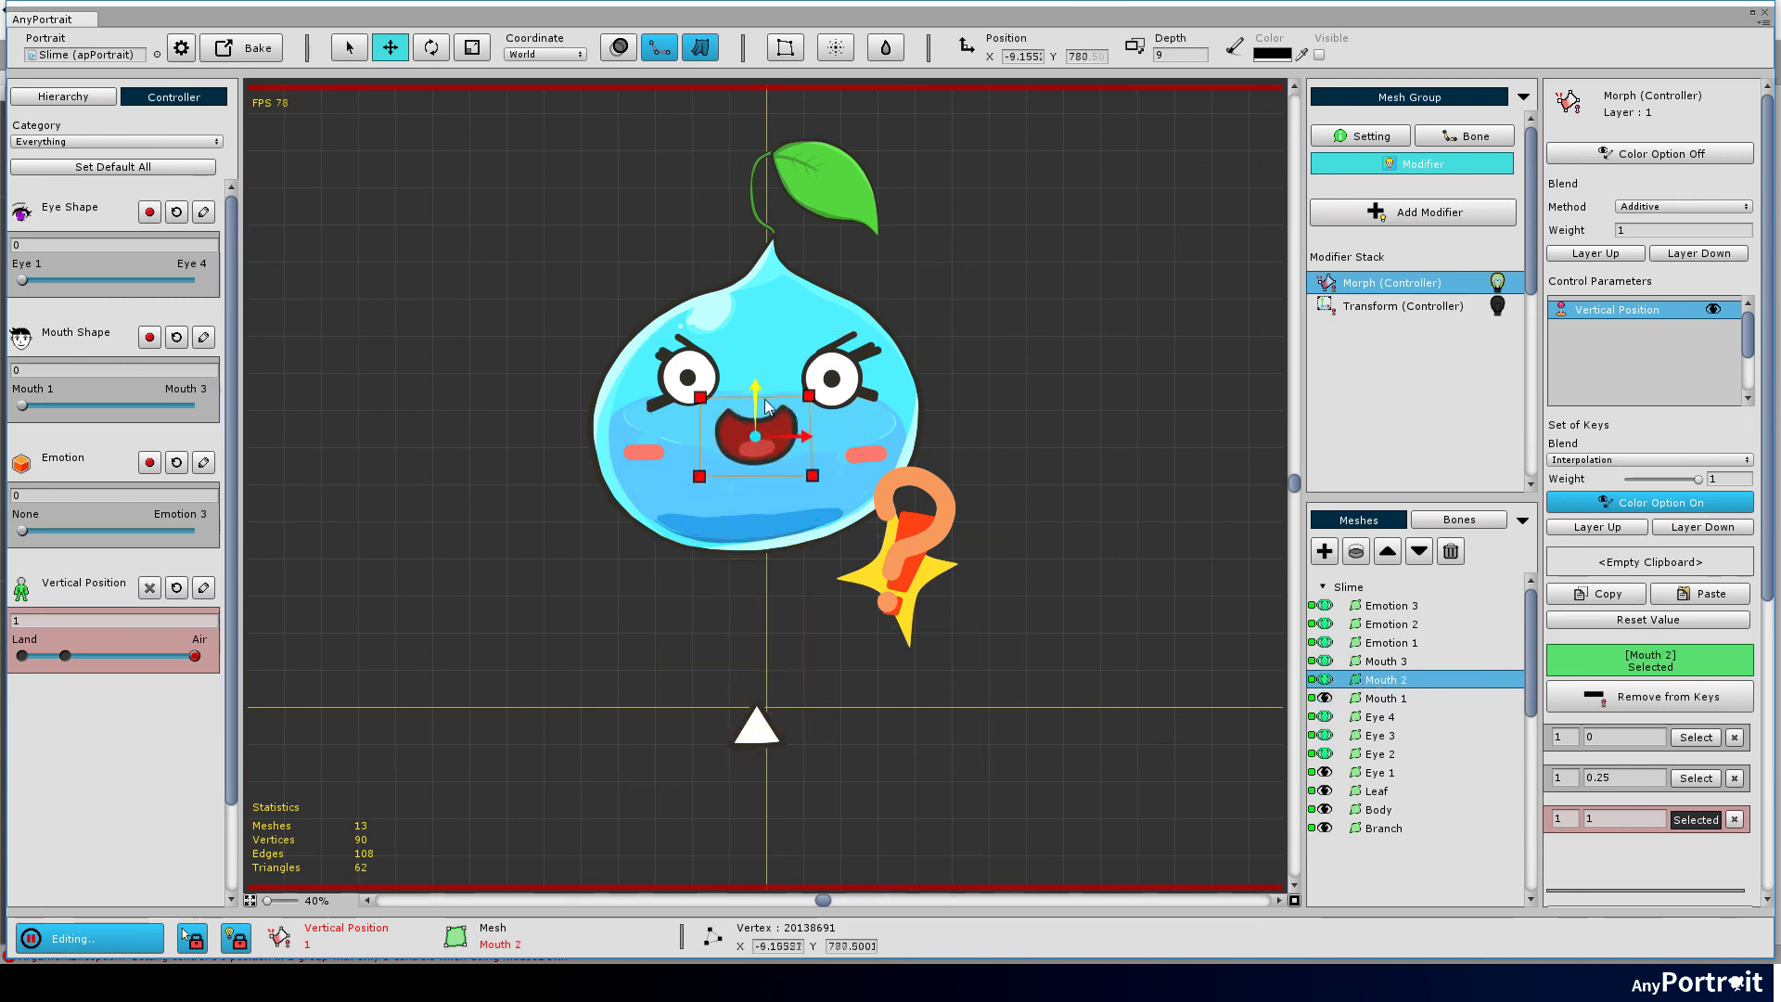
left_click(1393, 662)
left_click_drag(543, 540, 1088, 894)
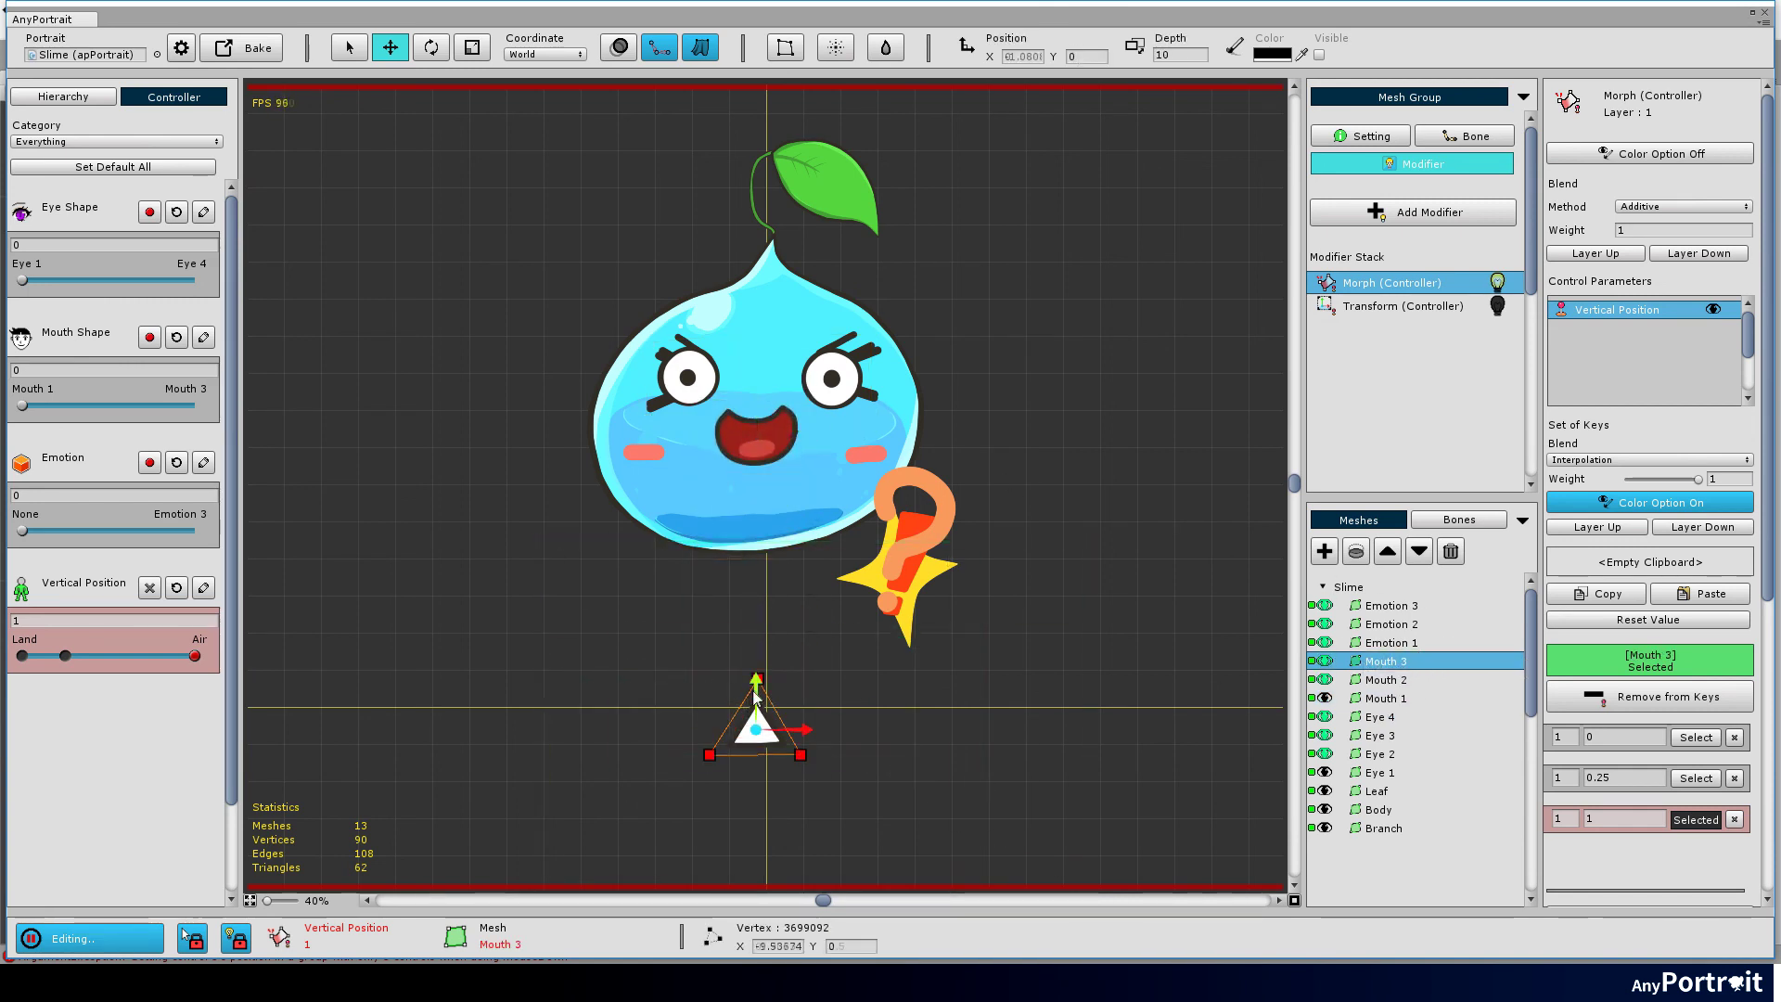
mouse_move(755, 722)
left_mouse_down()
mouse_move(767, 407)
mouse_move(982, 668)
left_mouse_up()
Step: Move the star, exclamation and question mark Emotion meshes up beside the leaf, then finish editing
left_click(1392, 641)
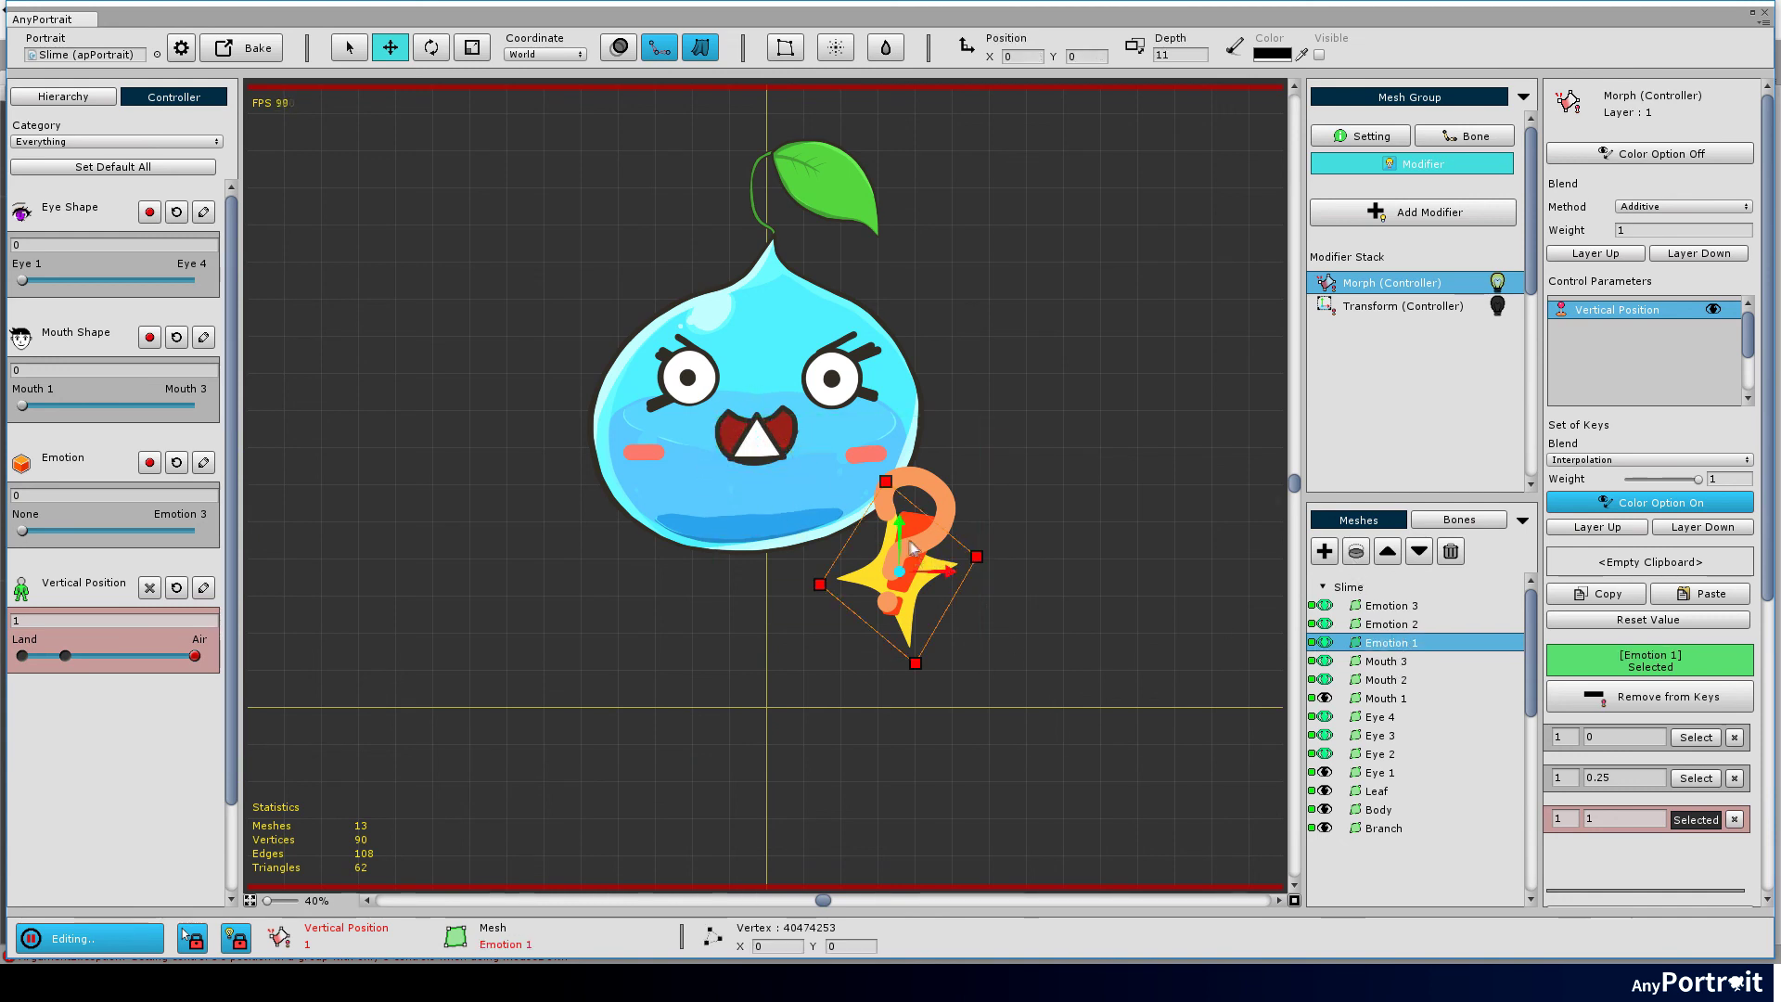
left_click_drag(898, 529, 898, 253)
left_click(1391, 624)
left_click_drag(835, 446, 989, 640)
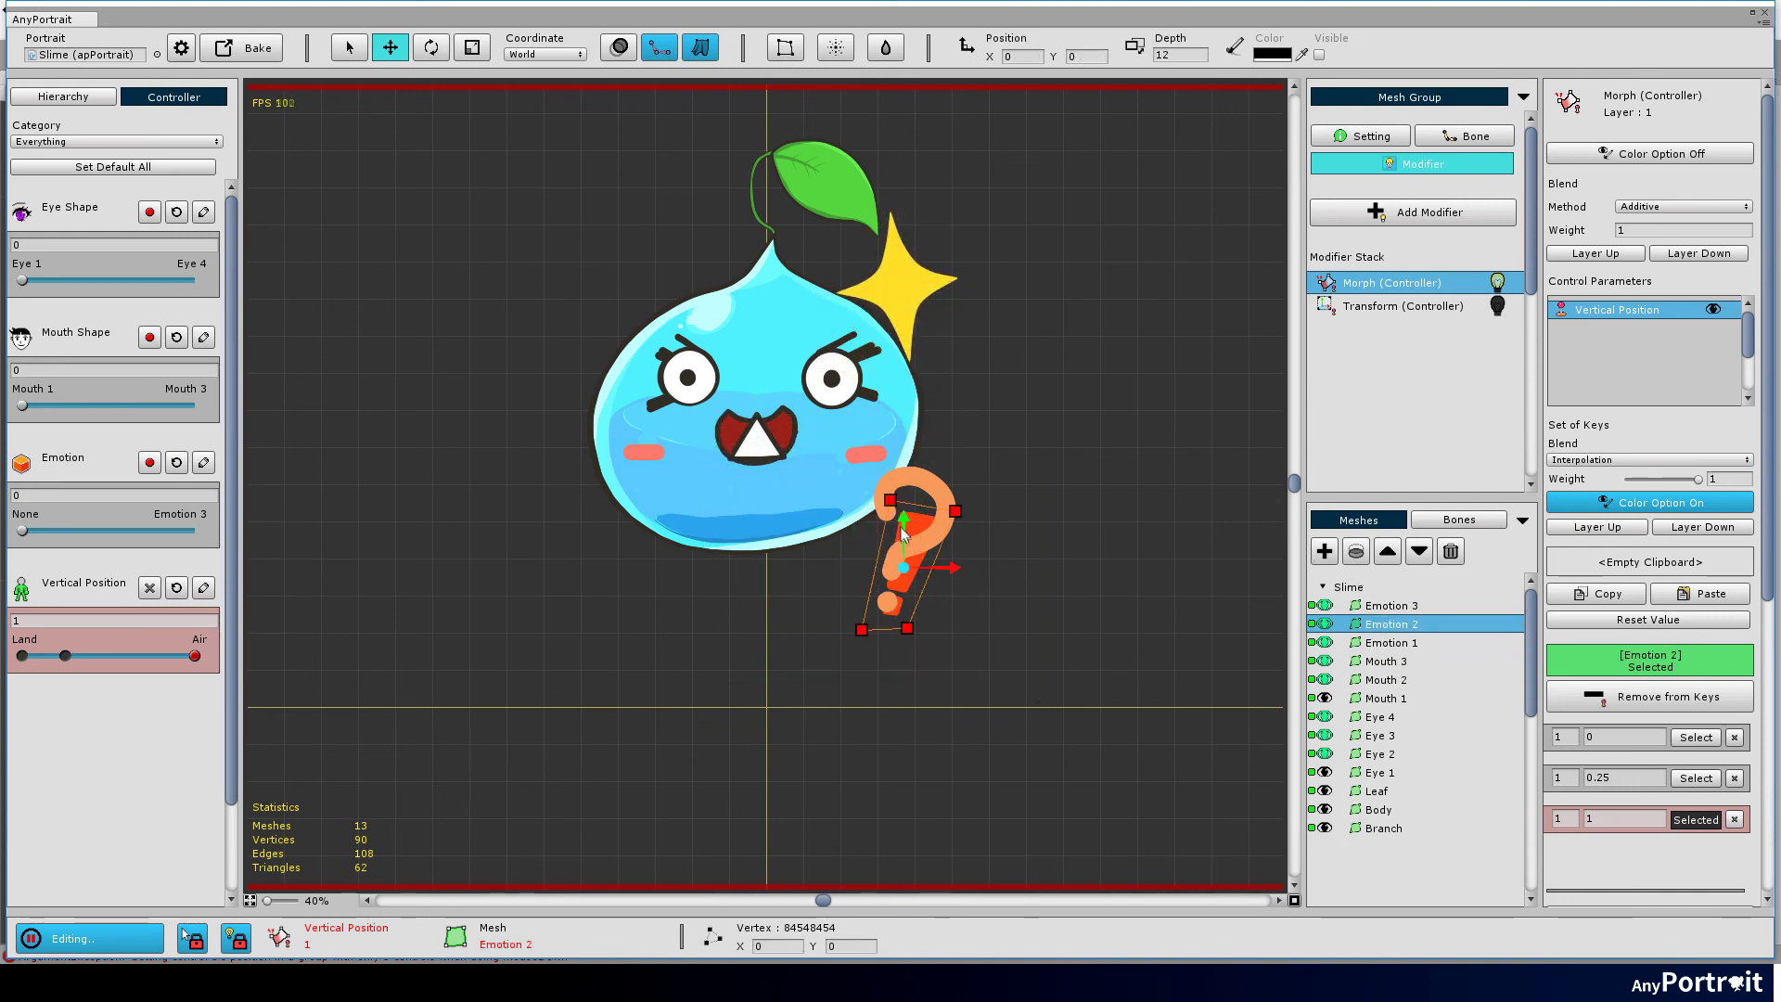
left_click_drag(905, 543, 927, 261)
left_click(1392, 605)
left_click_drag(849, 453, 1139, 700)
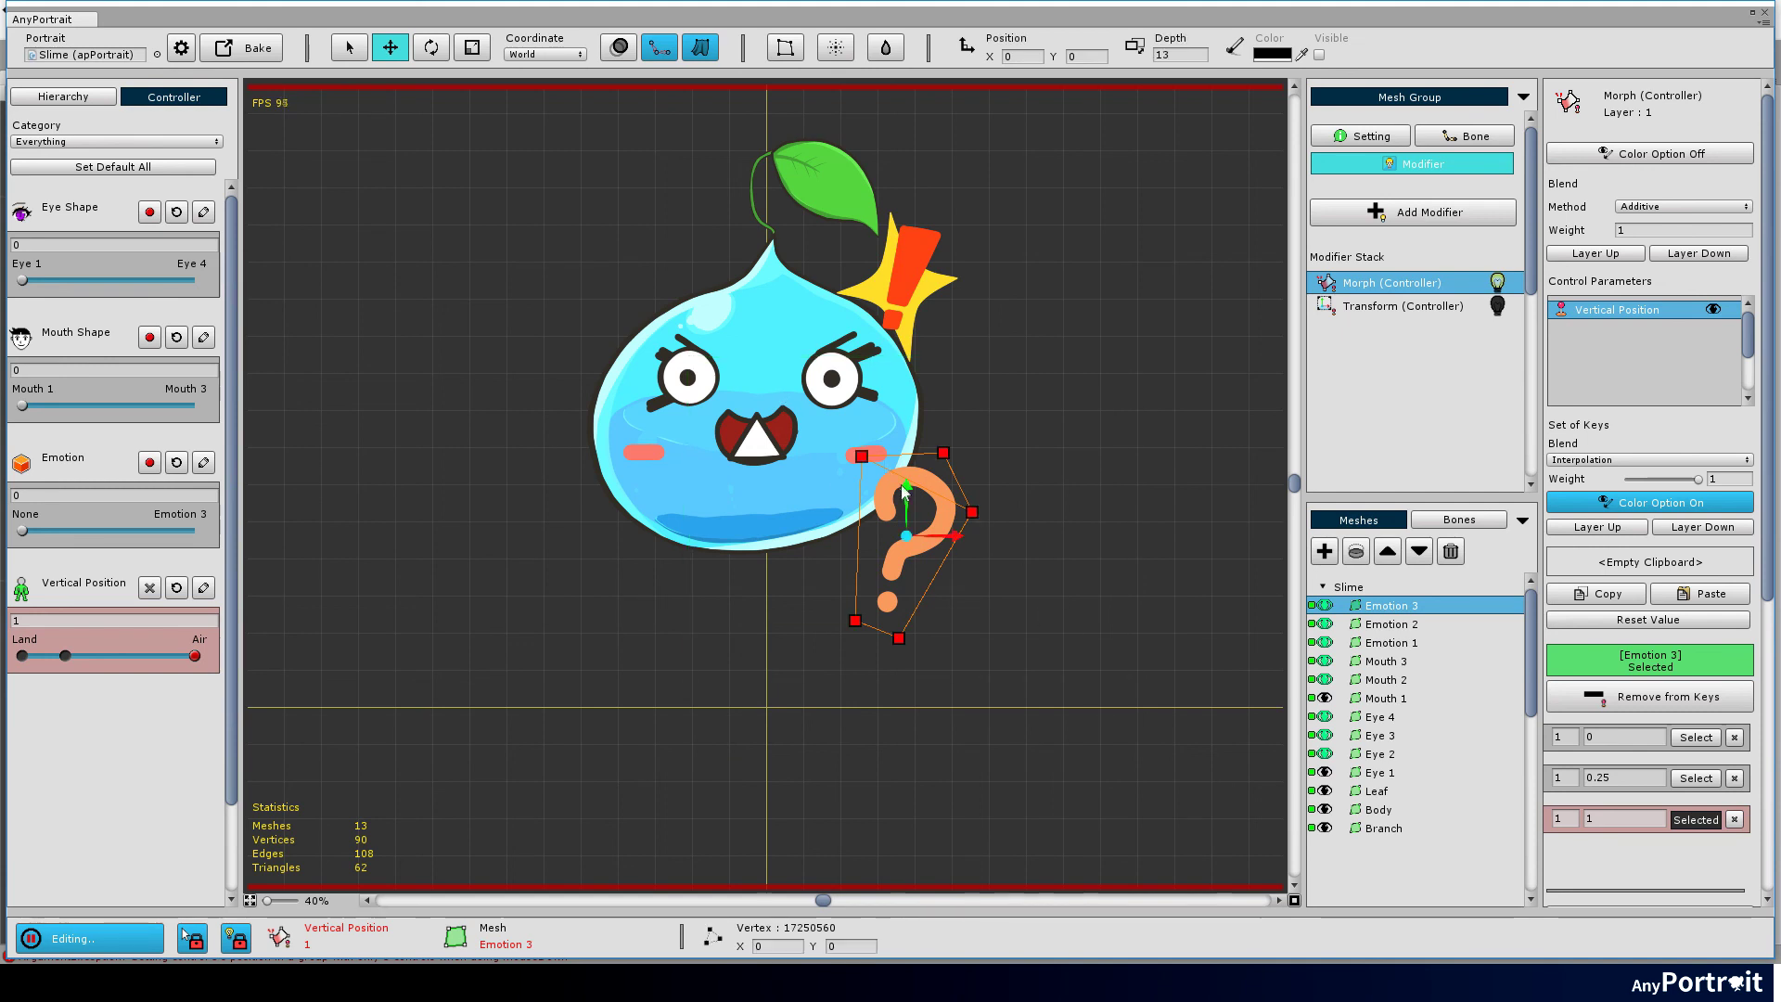
left_click_drag(912, 543, 906, 226)
left_click(143, 936)
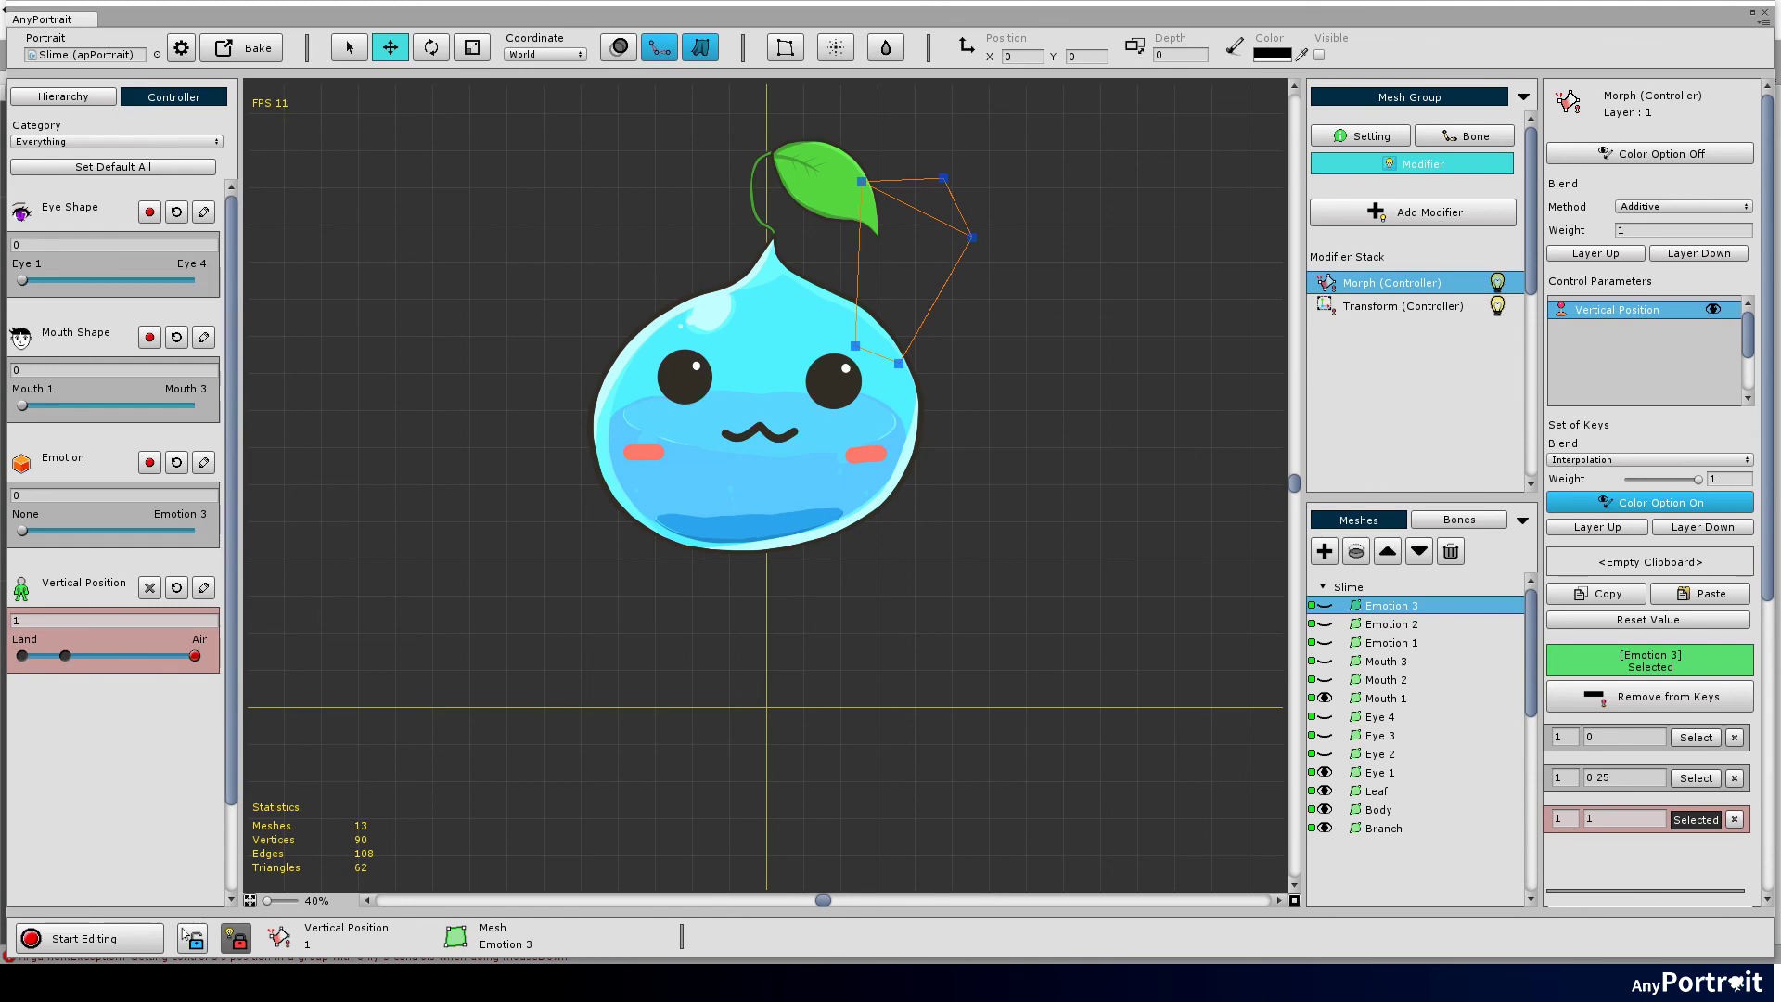
Step: Switch to the Root Unit preview and lift the slime to the Air position
left_click(62, 97)
left_click(76, 140)
left_click(175, 96)
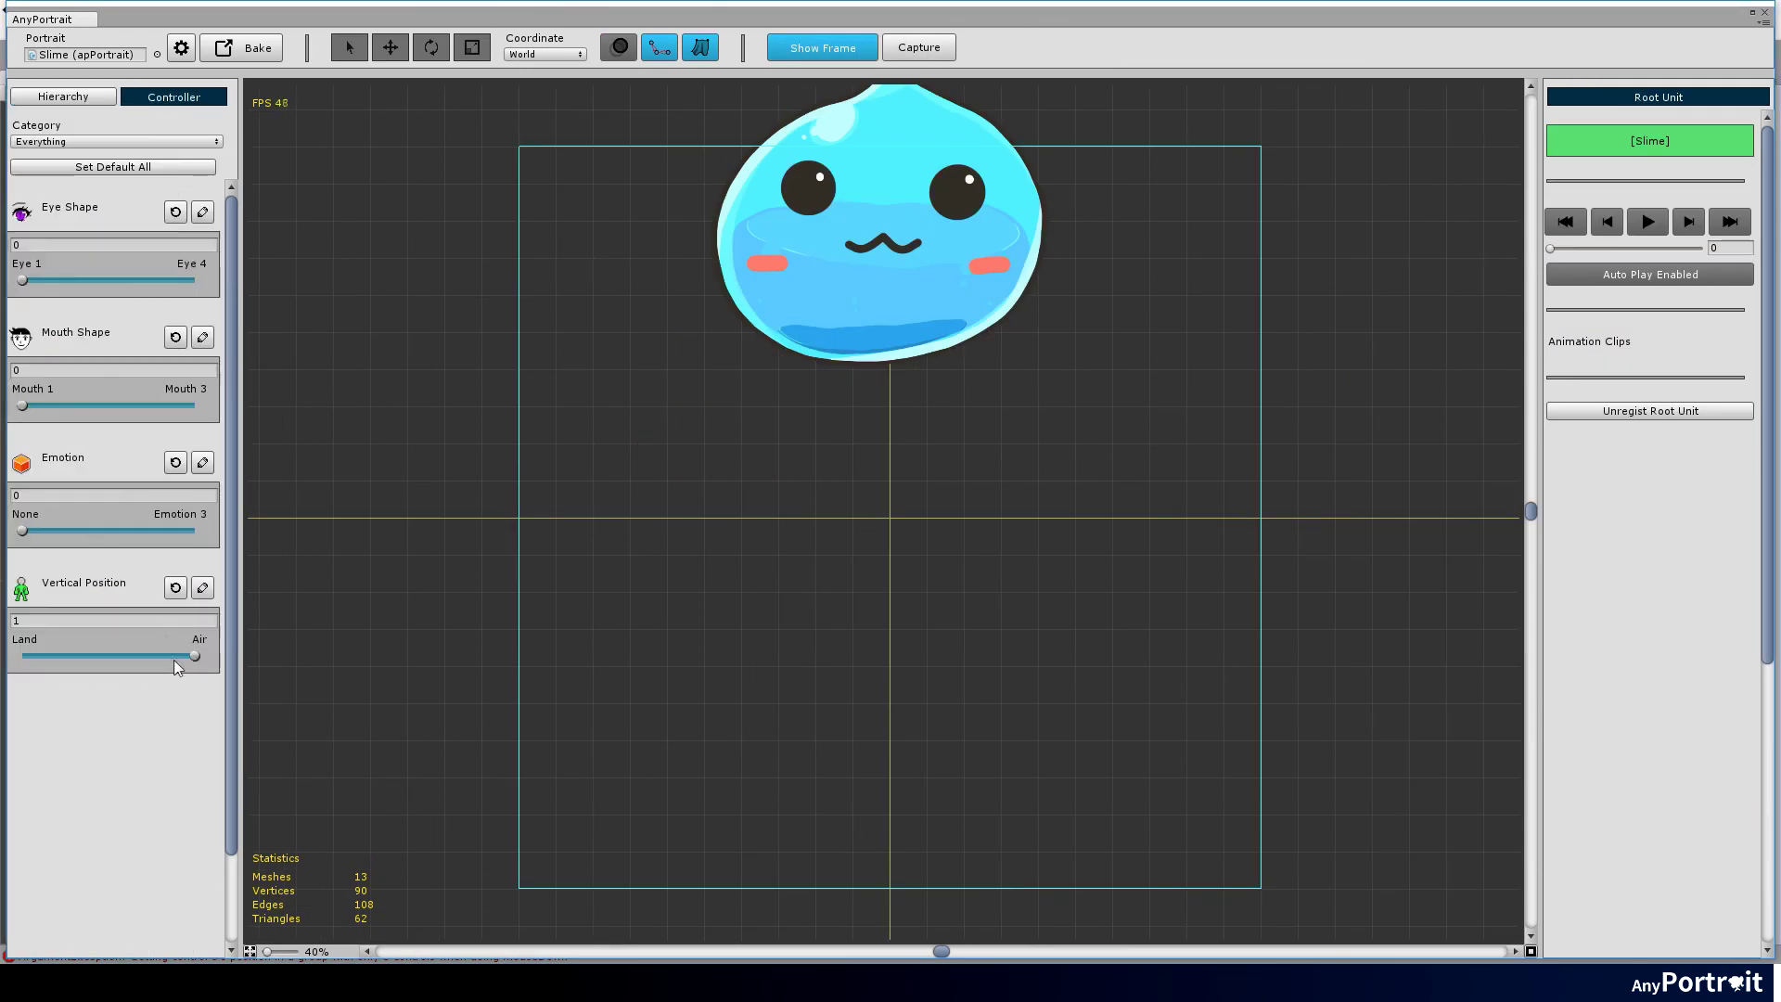
mouse_move(22, 655)
left_mouse_down()
mouse_move(95, 675)
mouse_move(195, 657)
left_mouse_up()
left_click_drag(23, 530, 136, 530)
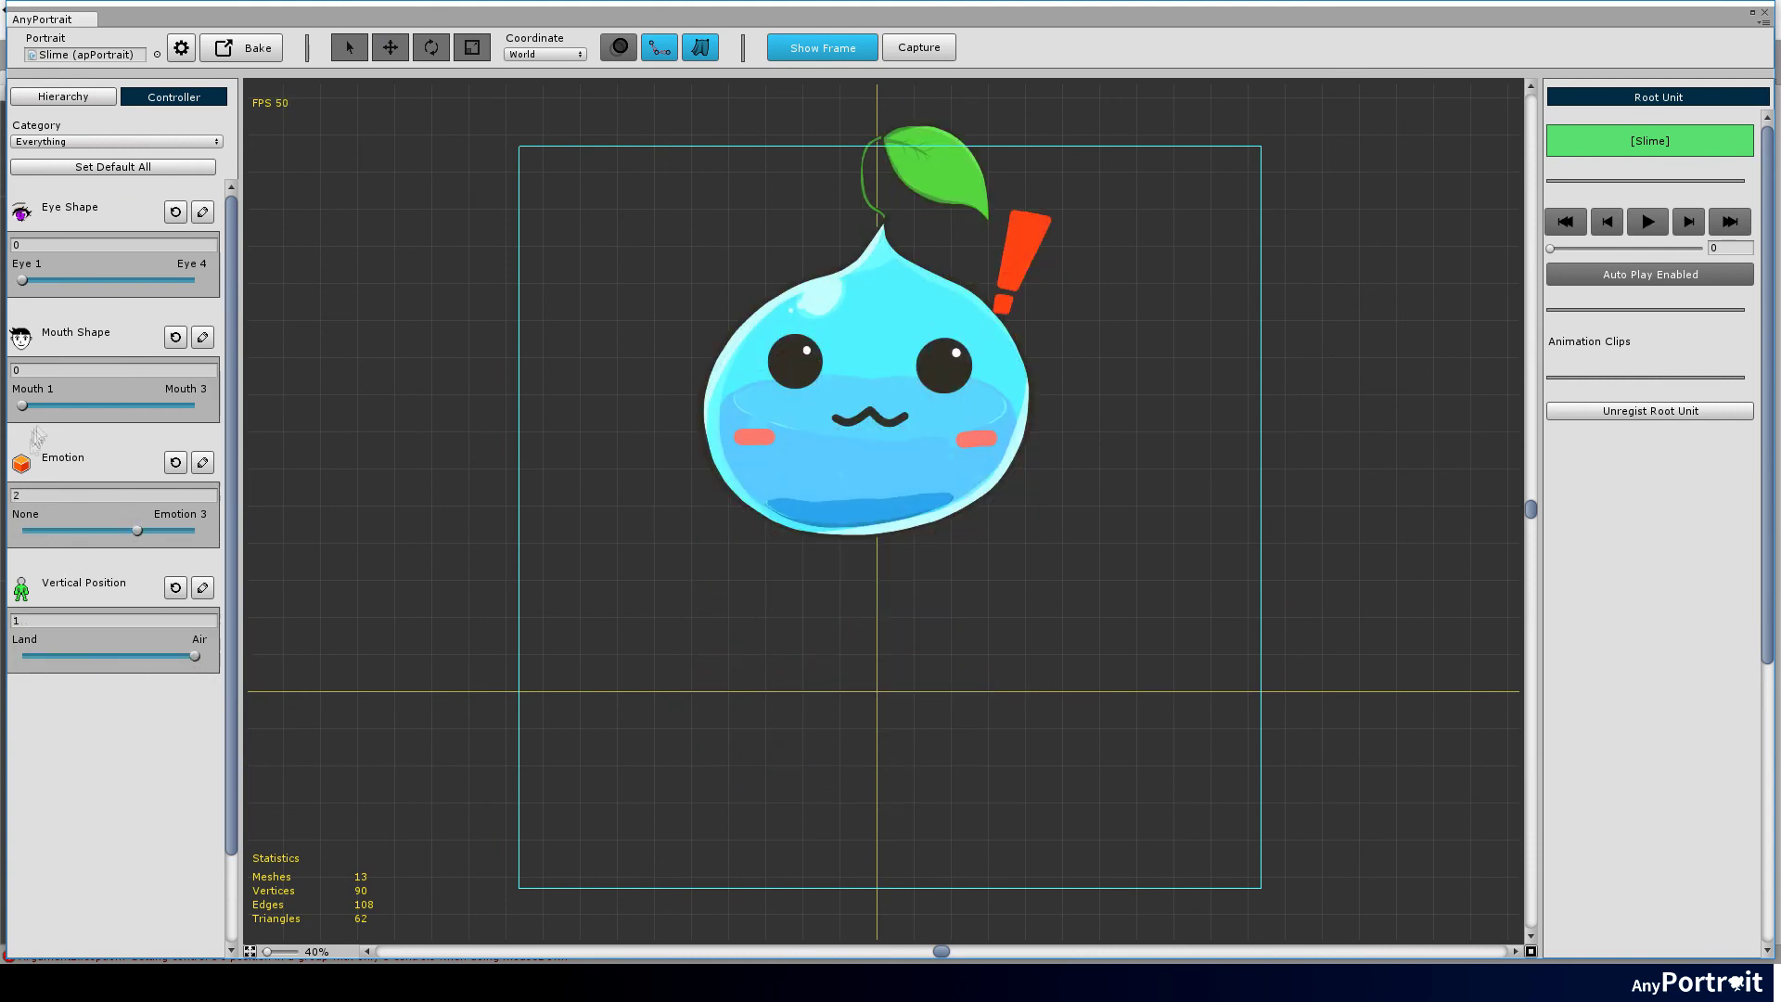
Step: Try exclamation and star emotions, different eye shapes, and triangle and open mouths while moving the slime
left_click_drag(22, 405, 196, 405)
left_click_drag(23, 280, 137, 280)
mouse_move(196, 656)
left_mouse_down()
mouse_move(110, 686)
mouse_move(377, 403)
left_mouse_up()
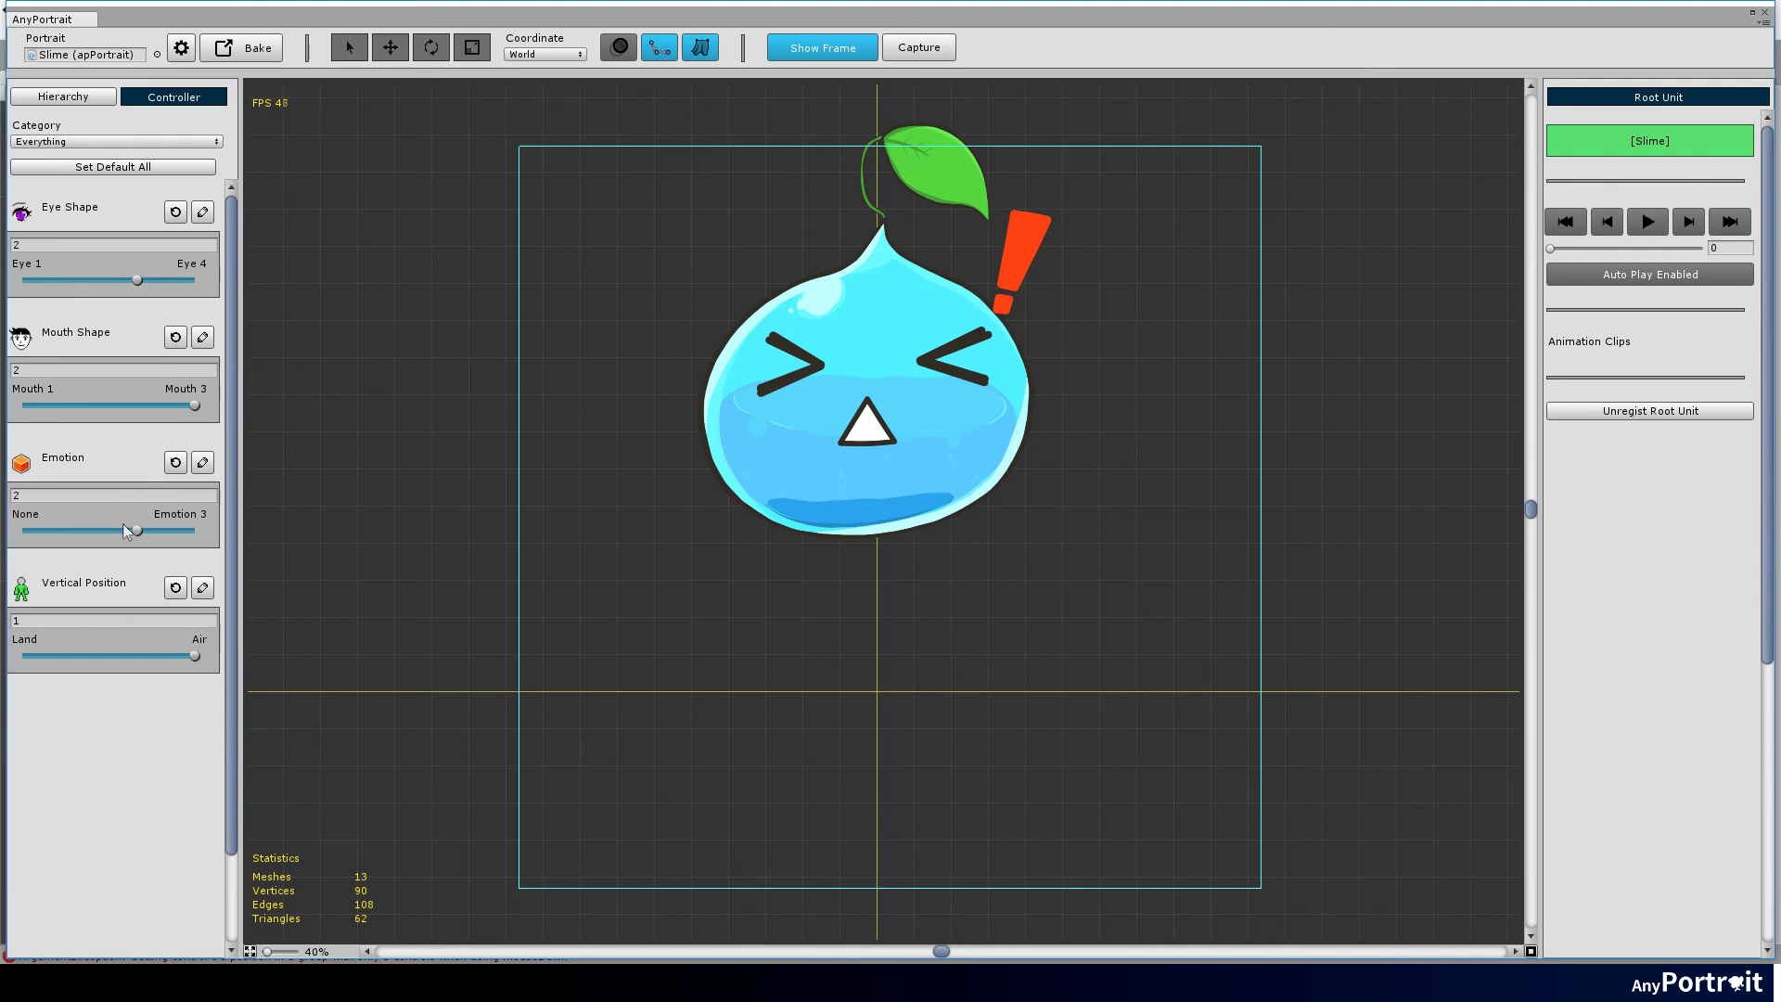
left_click_drag(125, 530, 79, 530)
left_click(22, 655)
left_click(108, 404)
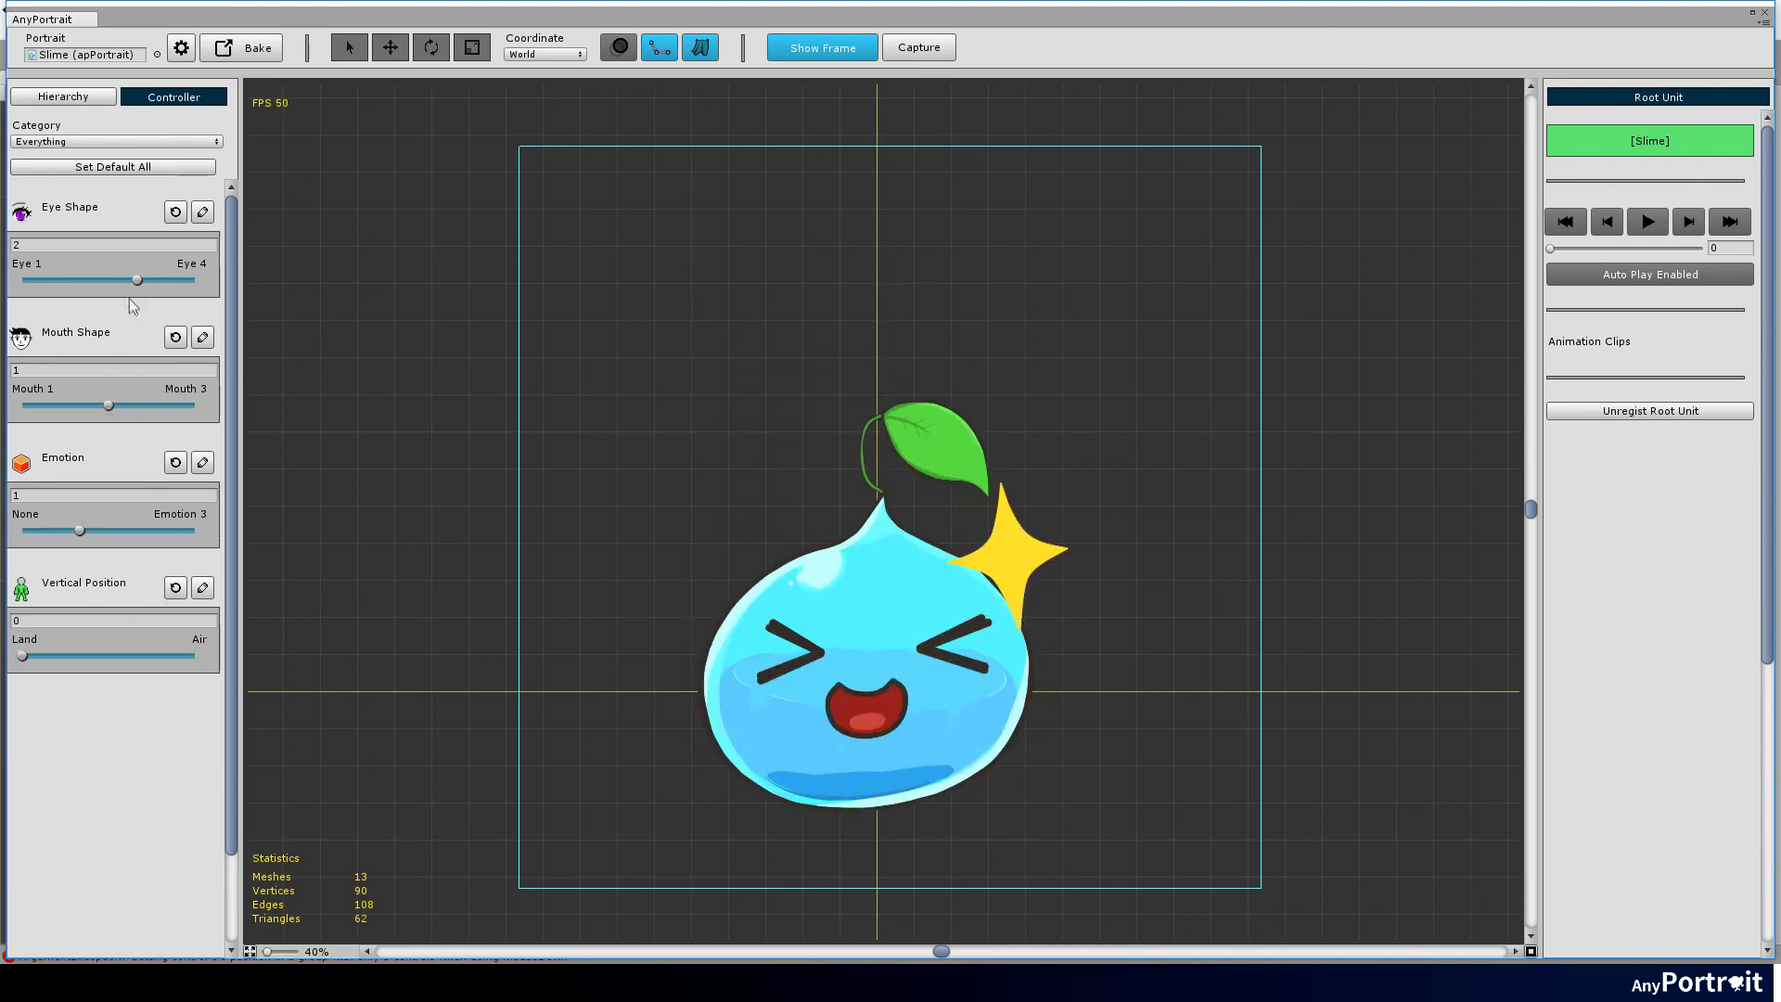
left_click_drag(136, 280, 195, 280)
left_click_drag(23, 655, 160, 692)
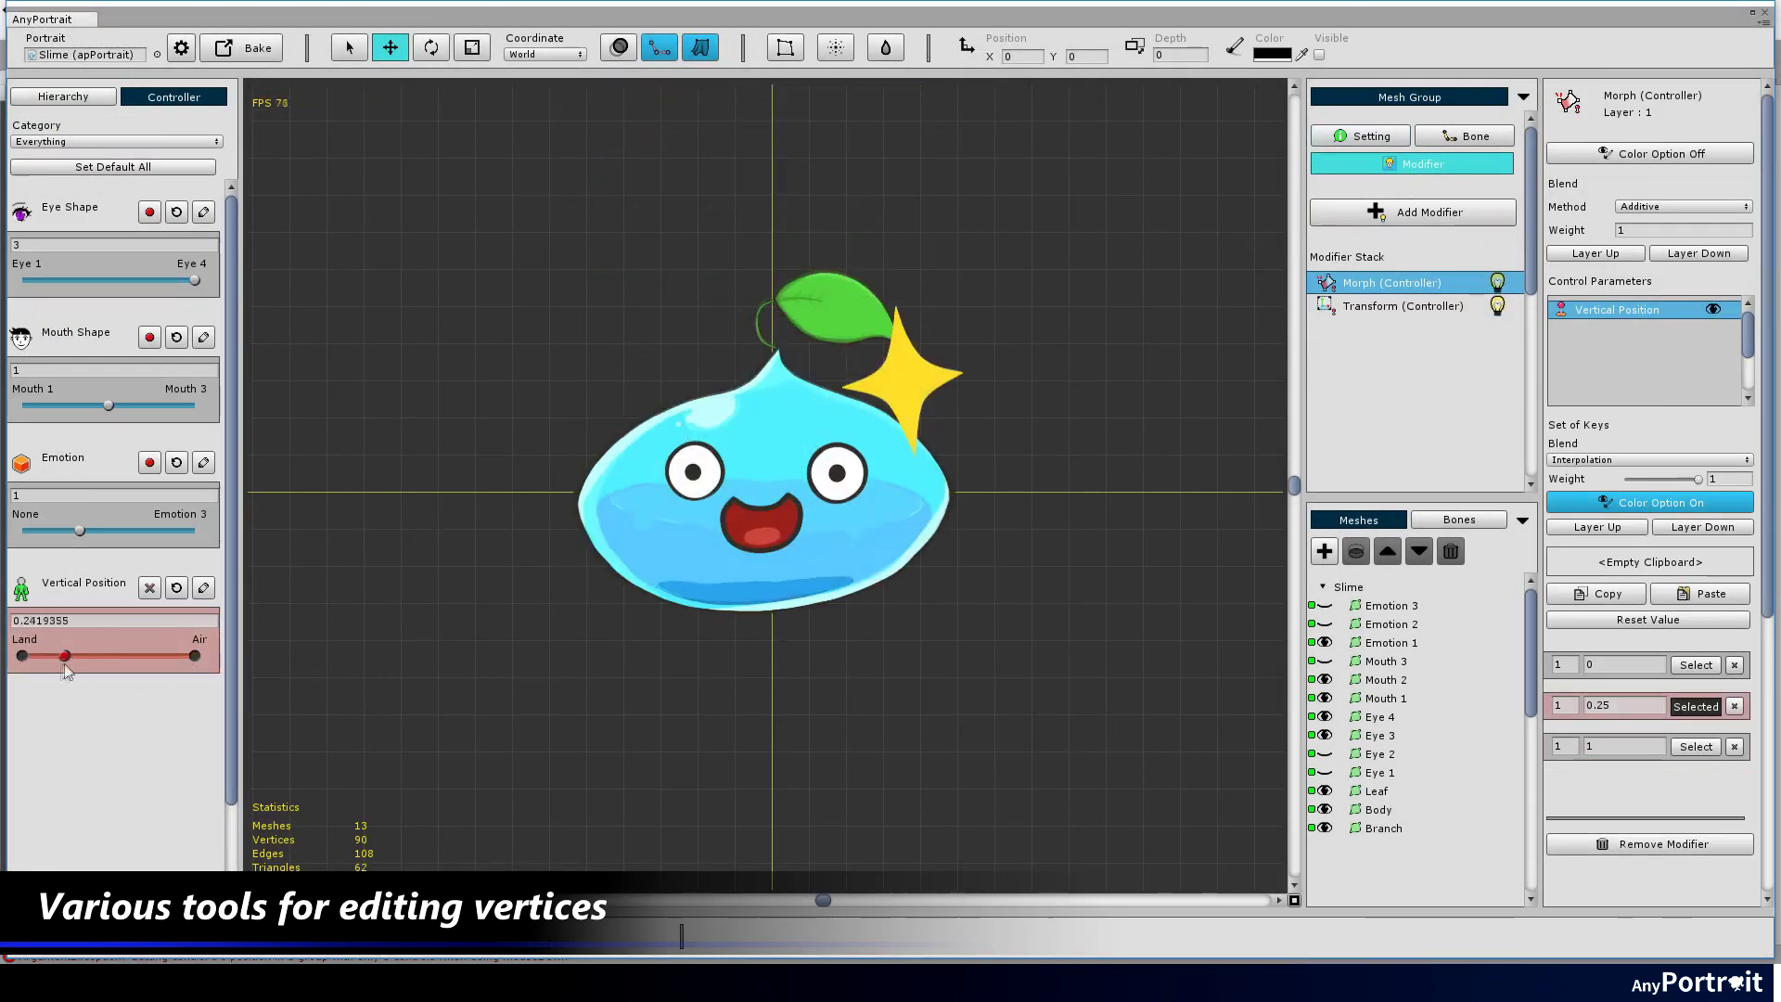
Step: Return the eyes to the first shape and select all of the Body's vertices
mouse_move(110, 412)
left_mouse_down()
mouse_move(24, 412)
mouse_move(109, 406)
left_mouse_up()
left_click_drag(193, 280, 36, 280)
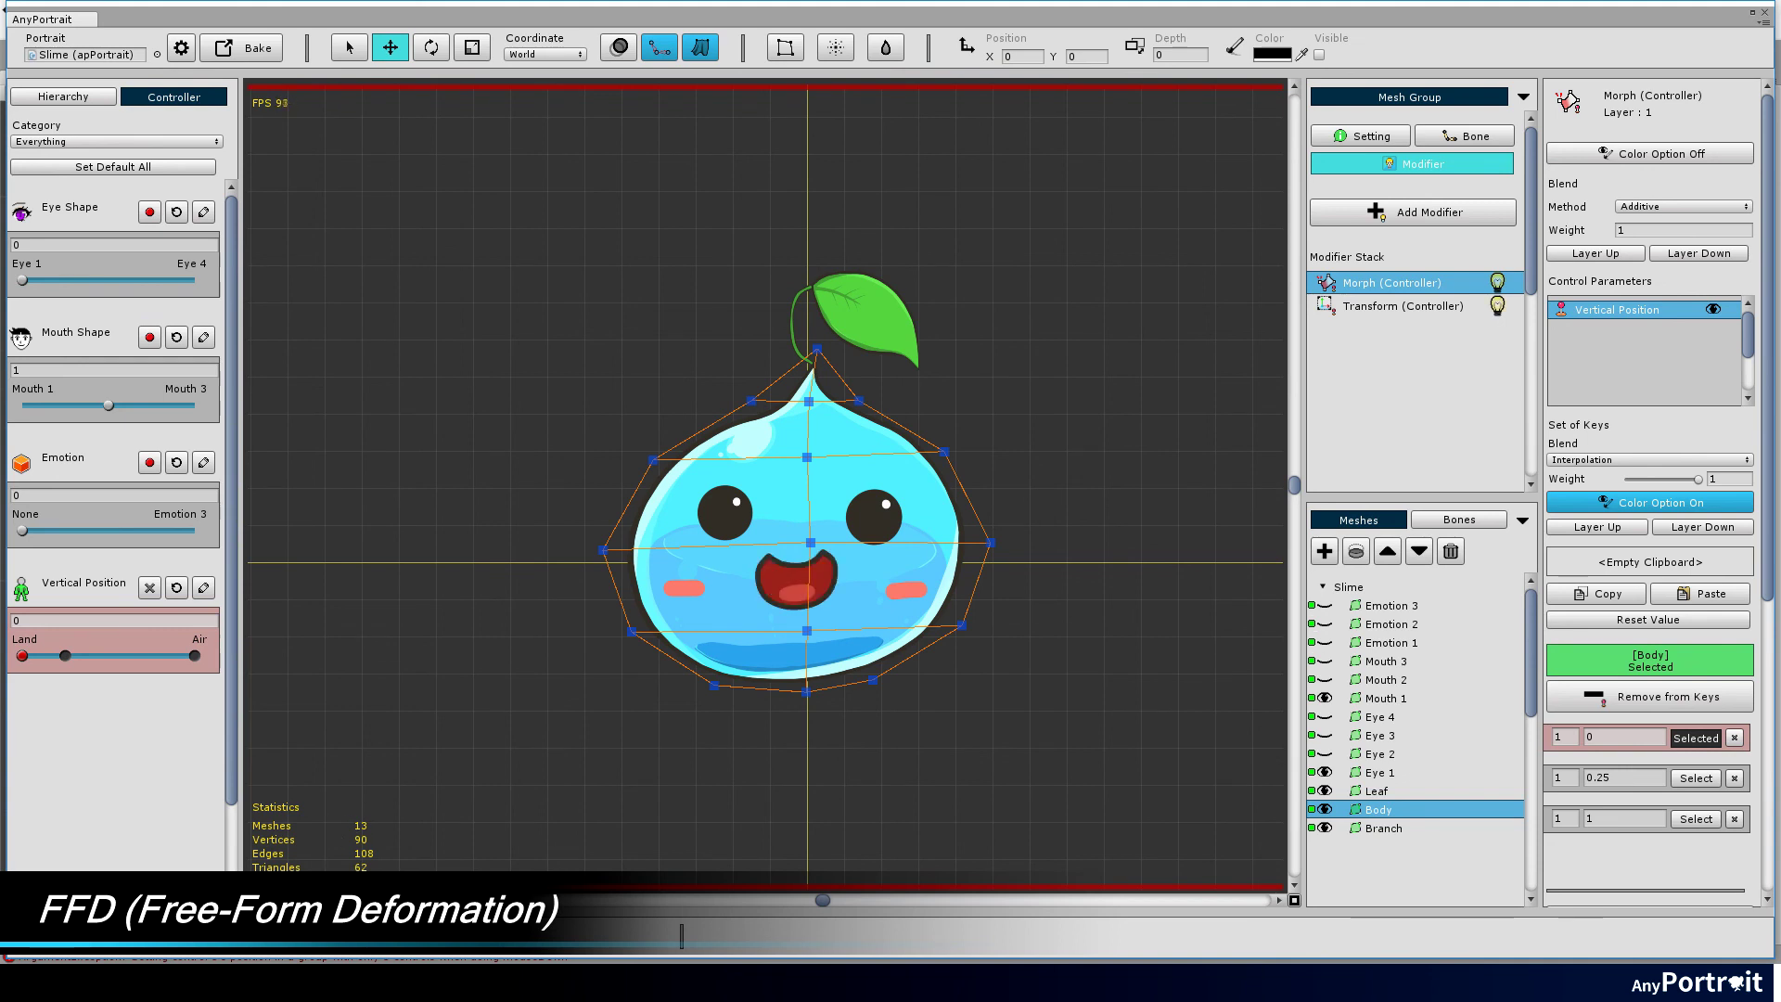
left_click_drag(541, 321, 1044, 738)
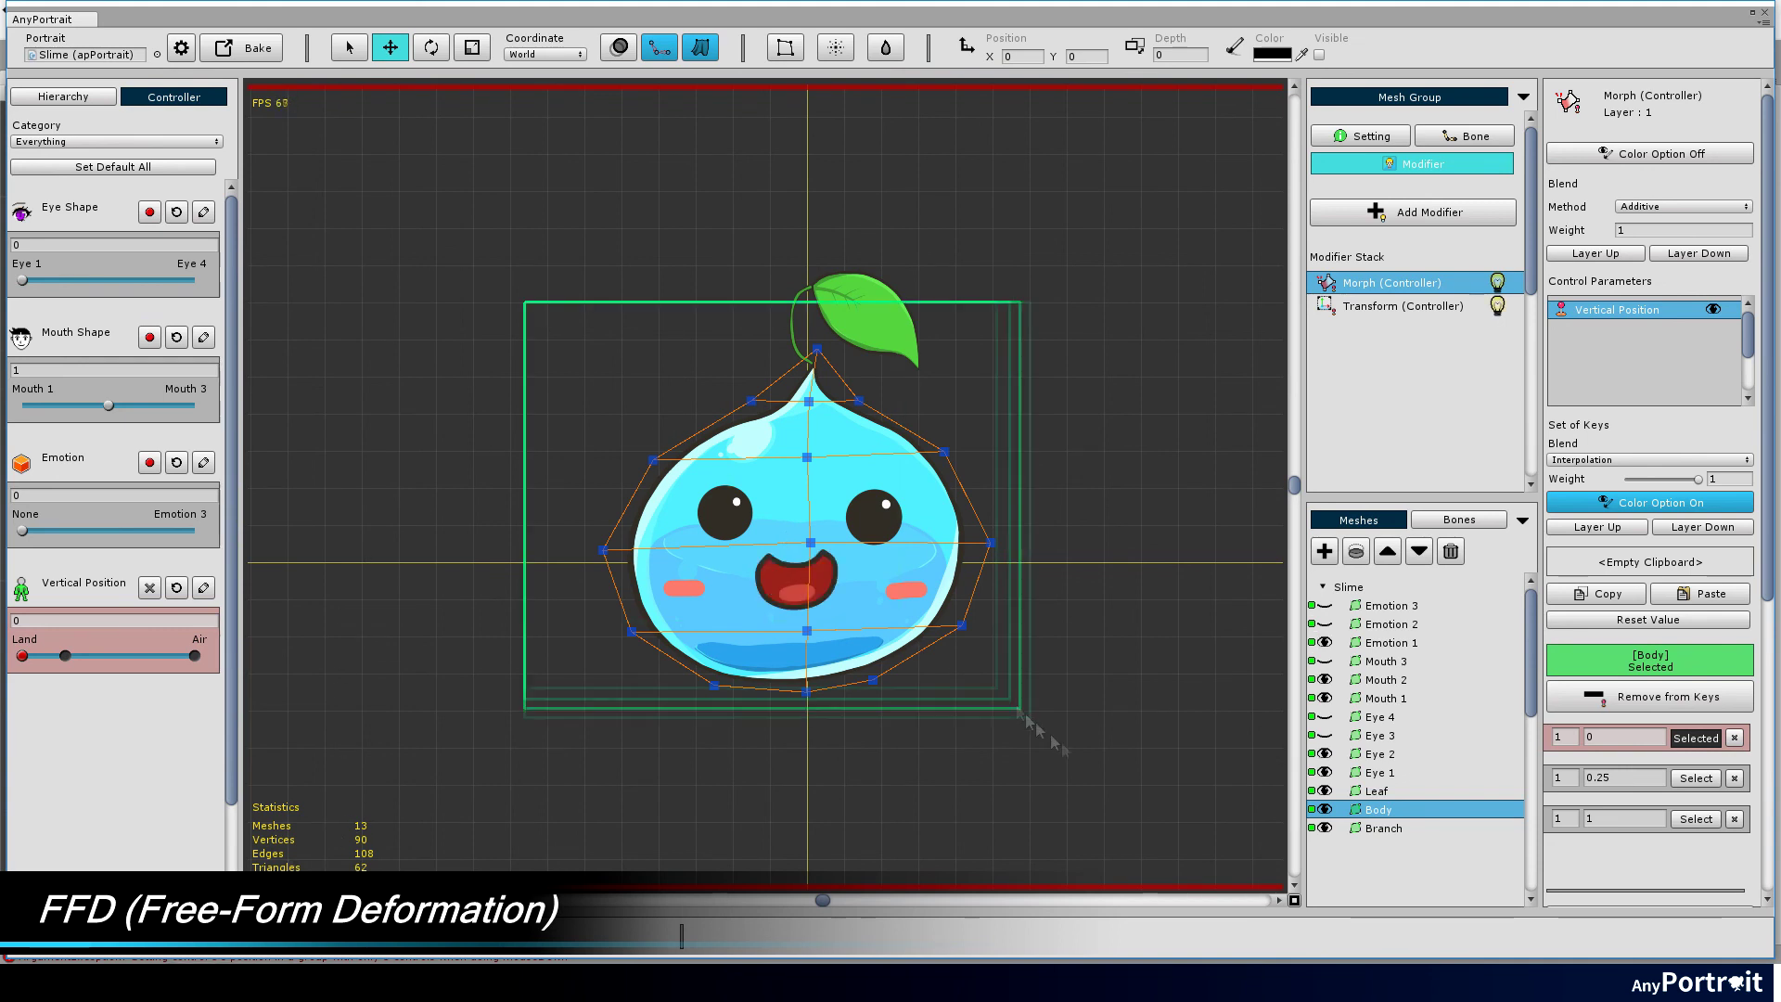
Step: Stretch the Body with the FFD lattice, pulling its top inward and its sides outward
left_click(785, 47)
left_click_drag(990, 348, 908, 433)
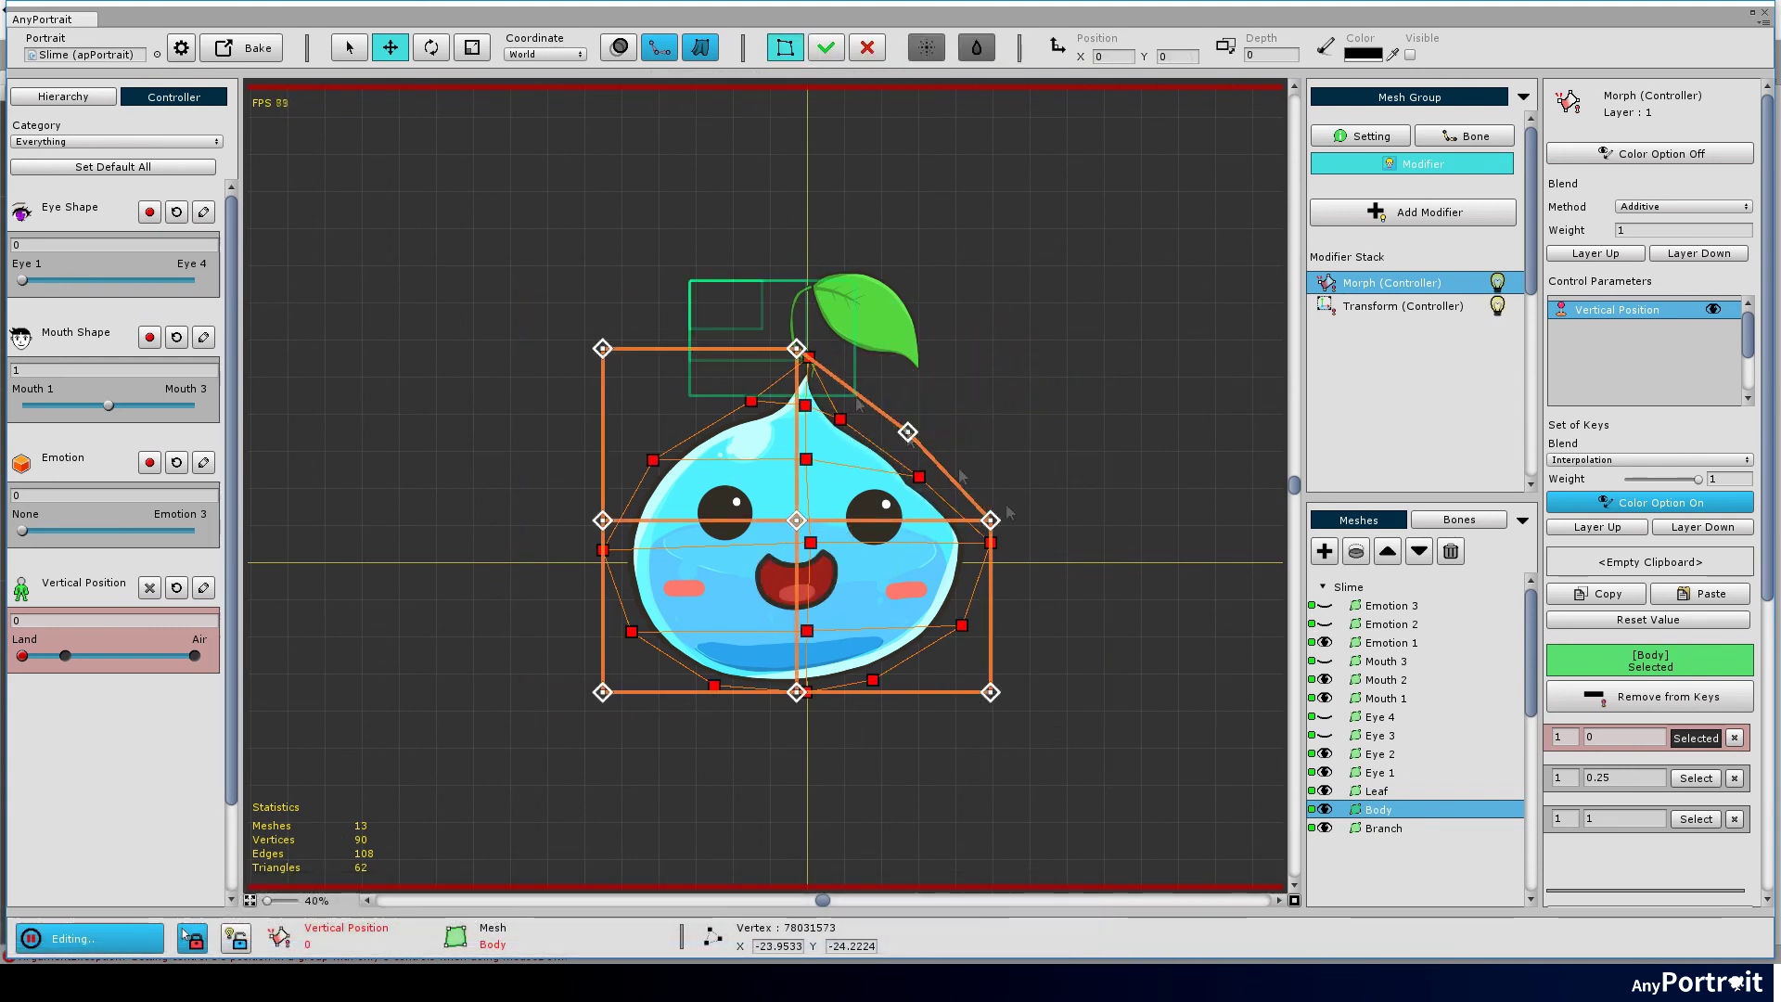
left_click_drag(796, 349, 737, 398)
left_click_drag(797, 520, 796, 572)
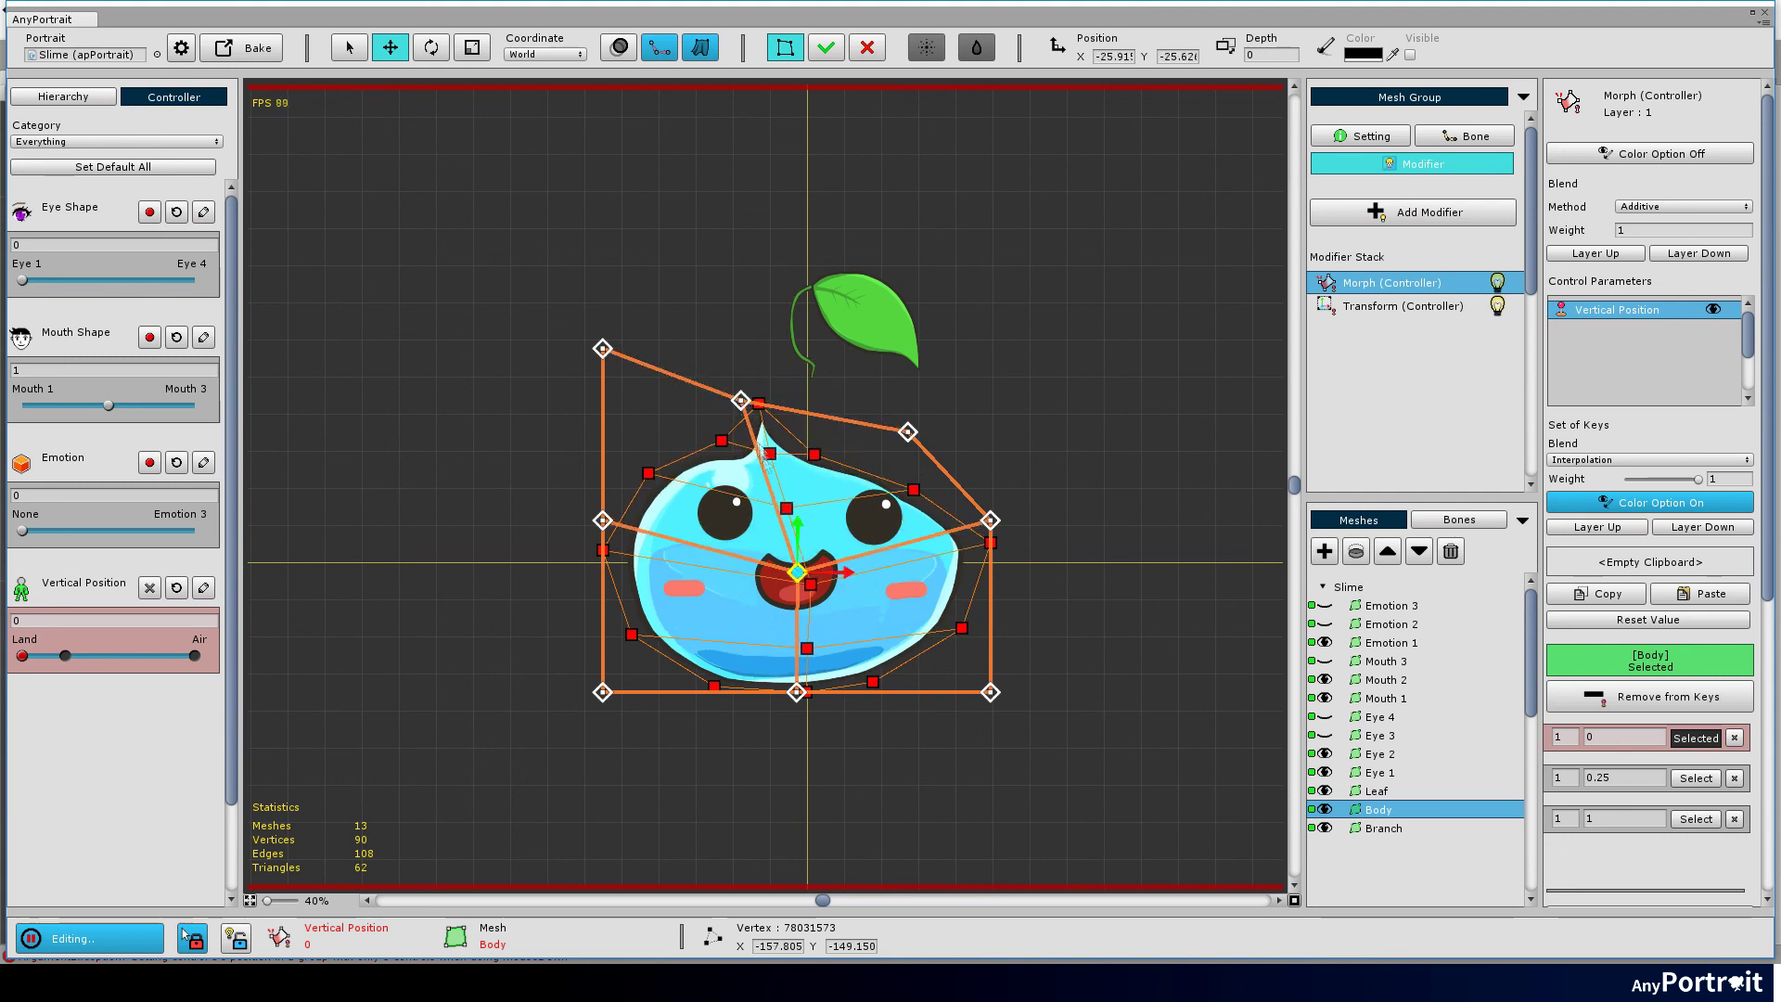
left_click_drag(737, 399, 755, 283)
left_click_drag(603, 348, 462, 357)
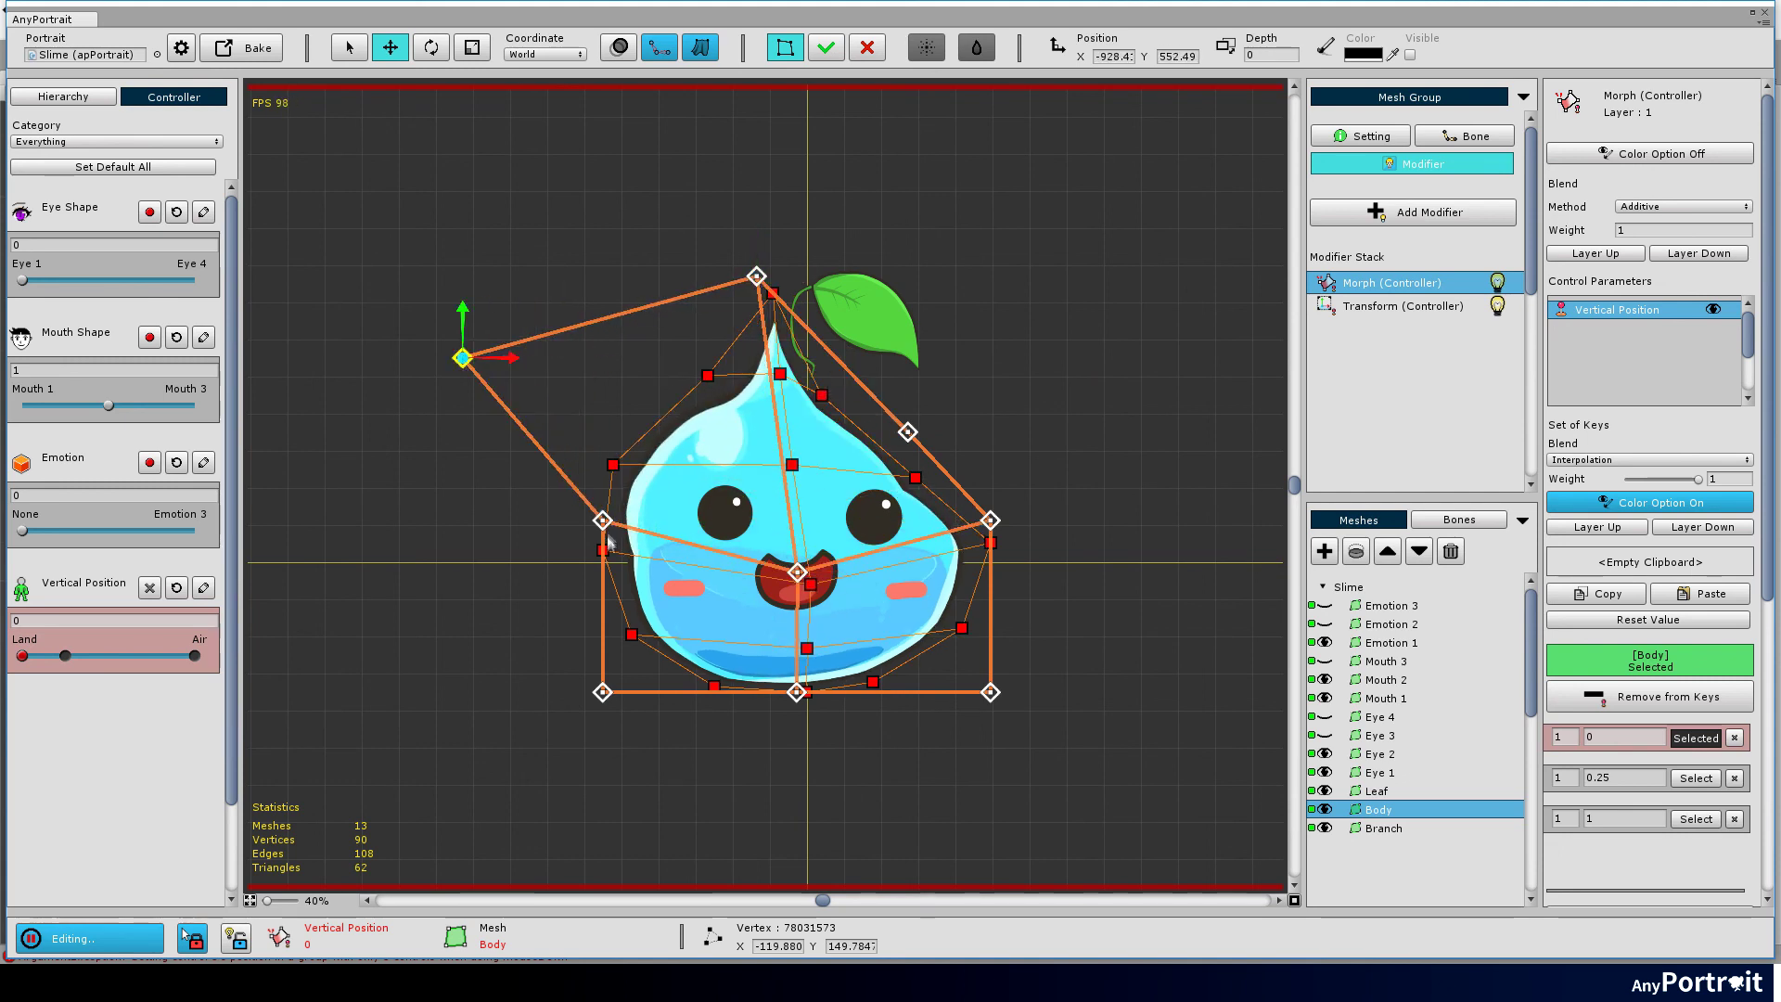
left_click_drag(603, 521, 513, 533)
left_click_drag(989, 521, 1044, 518)
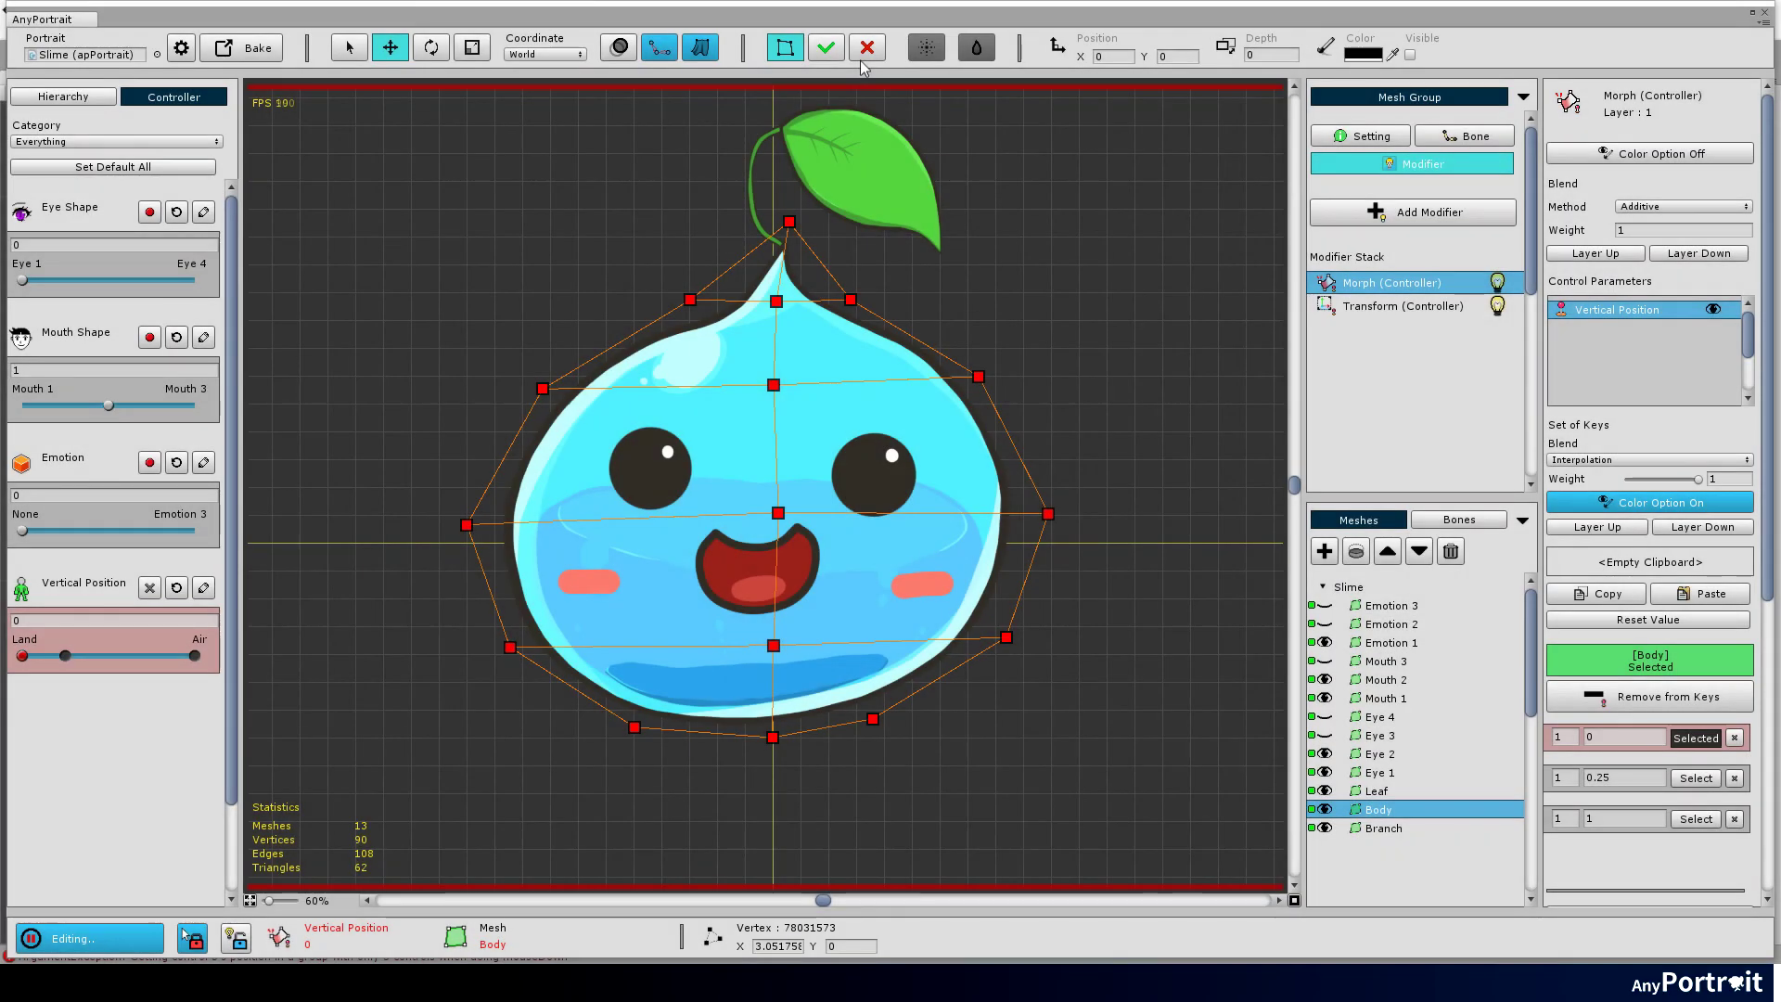
Step: Set a custom 4-by-3 FFD lattice size and start editing with it
left_click(865, 53)
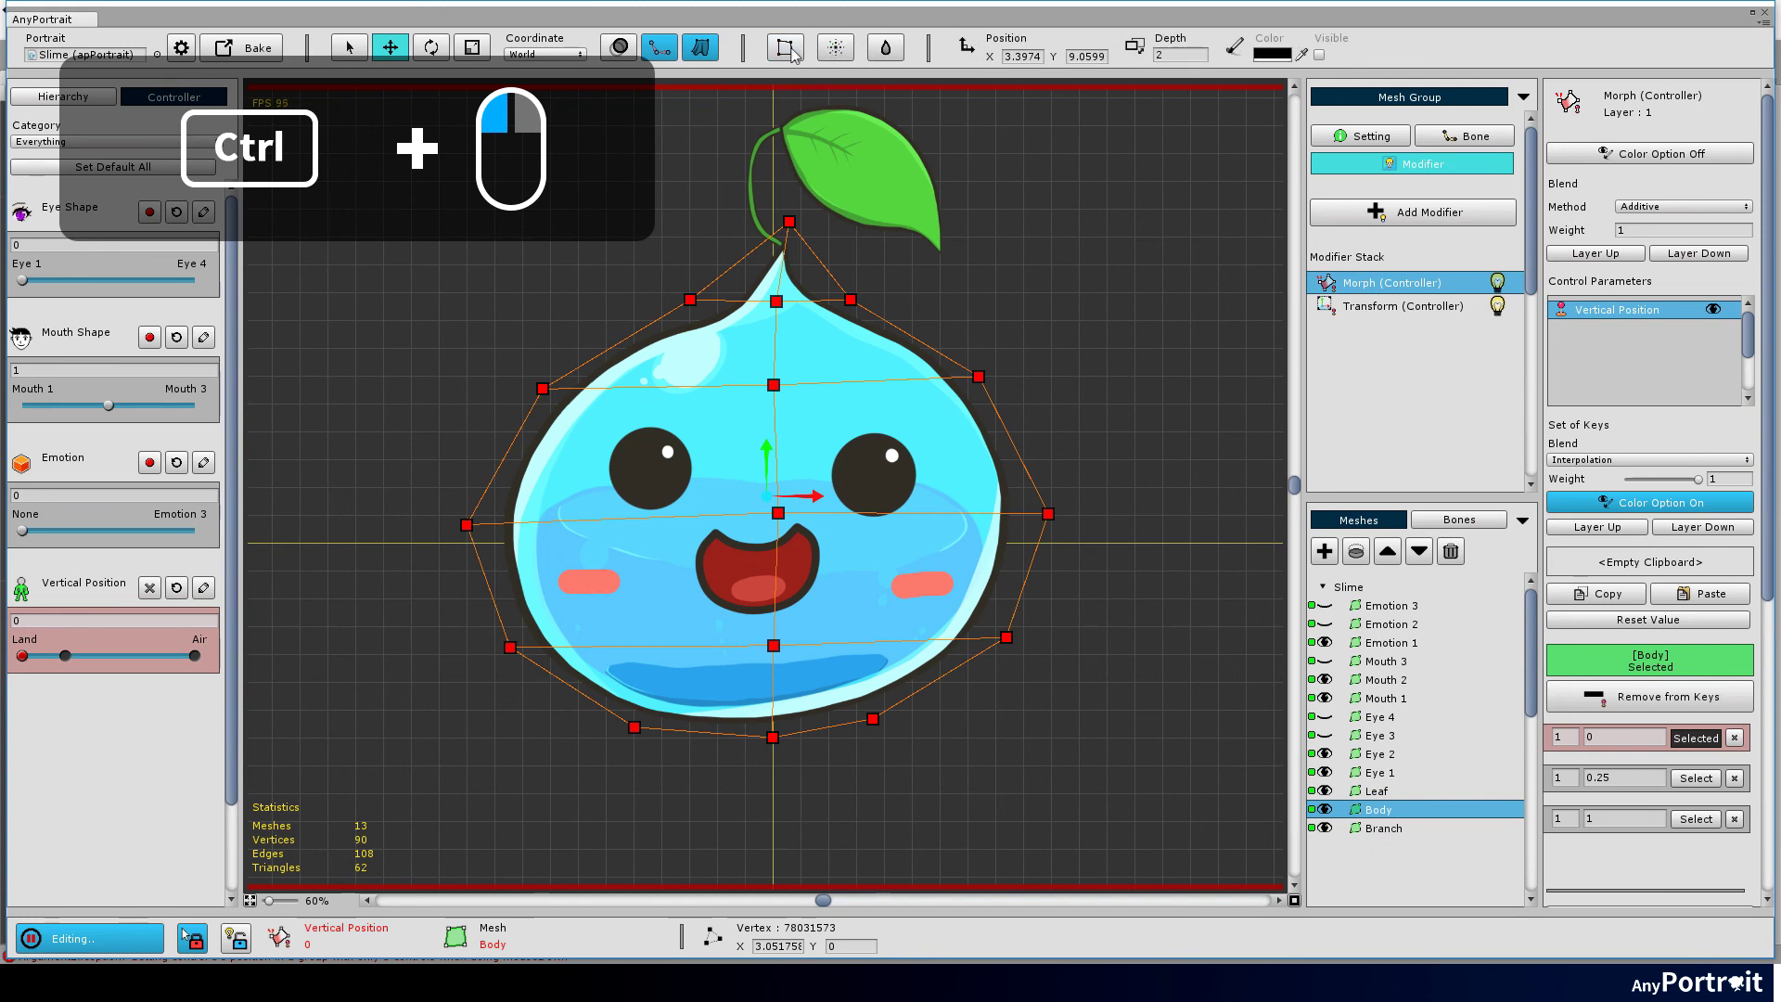
left_click(791, 53, "ctrl")
left_click_drag(795, 491, 822, 489)
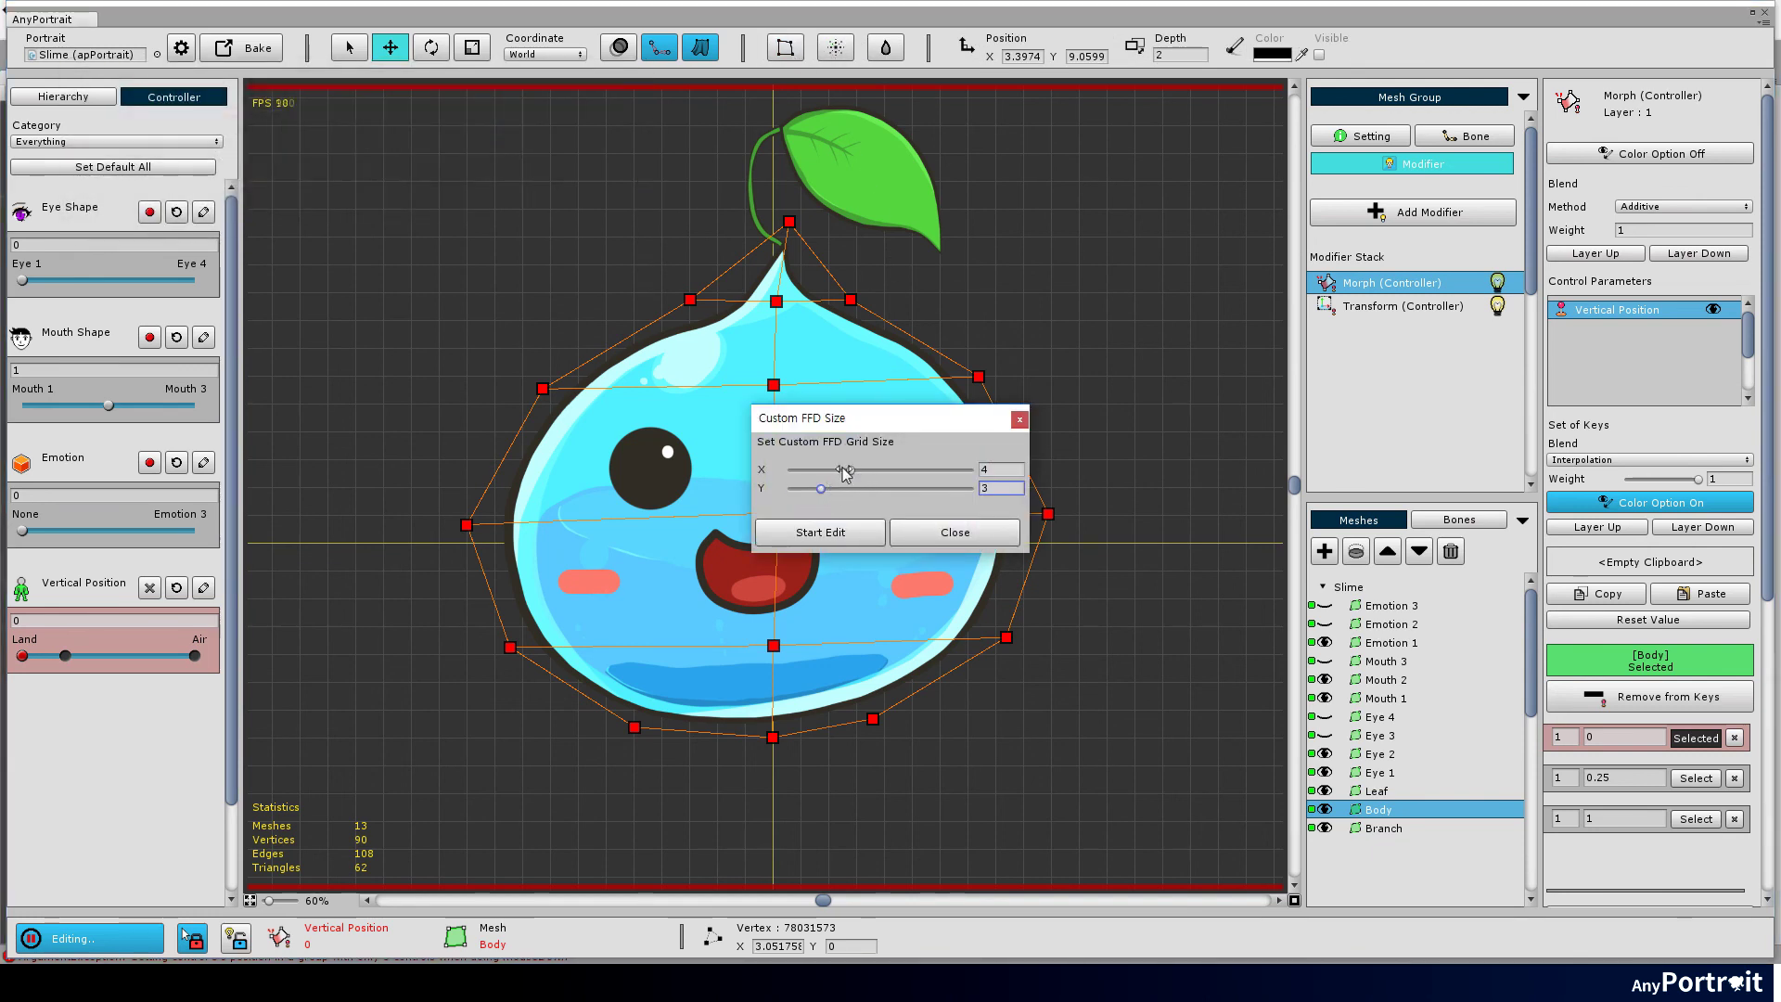
left_click(816, 534)
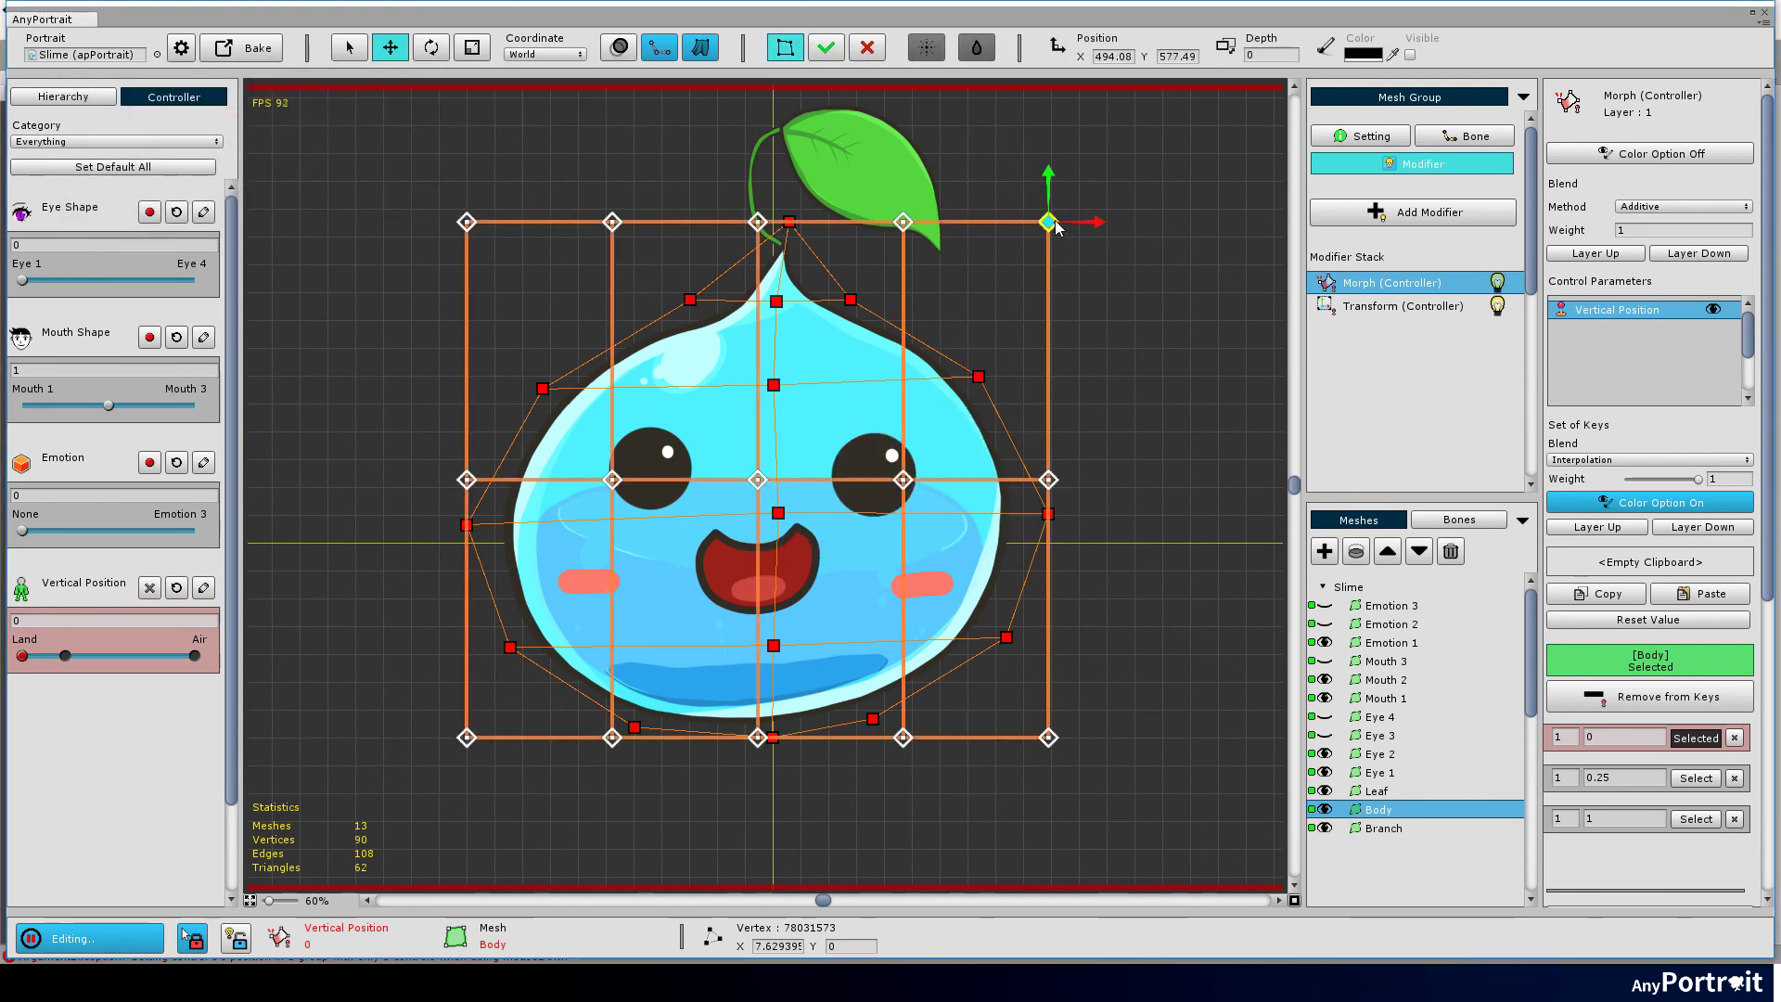
Step: Drag lattice points to widen the slime's base and stretch its tip up toward the leaf
mouse_move(1050, 222)
left_mouse_down()
mouse_move(1156, 286)
mouse_move(1171, 189)
left_mouse_up()
left_click_drag(903, 221, 926, 370)
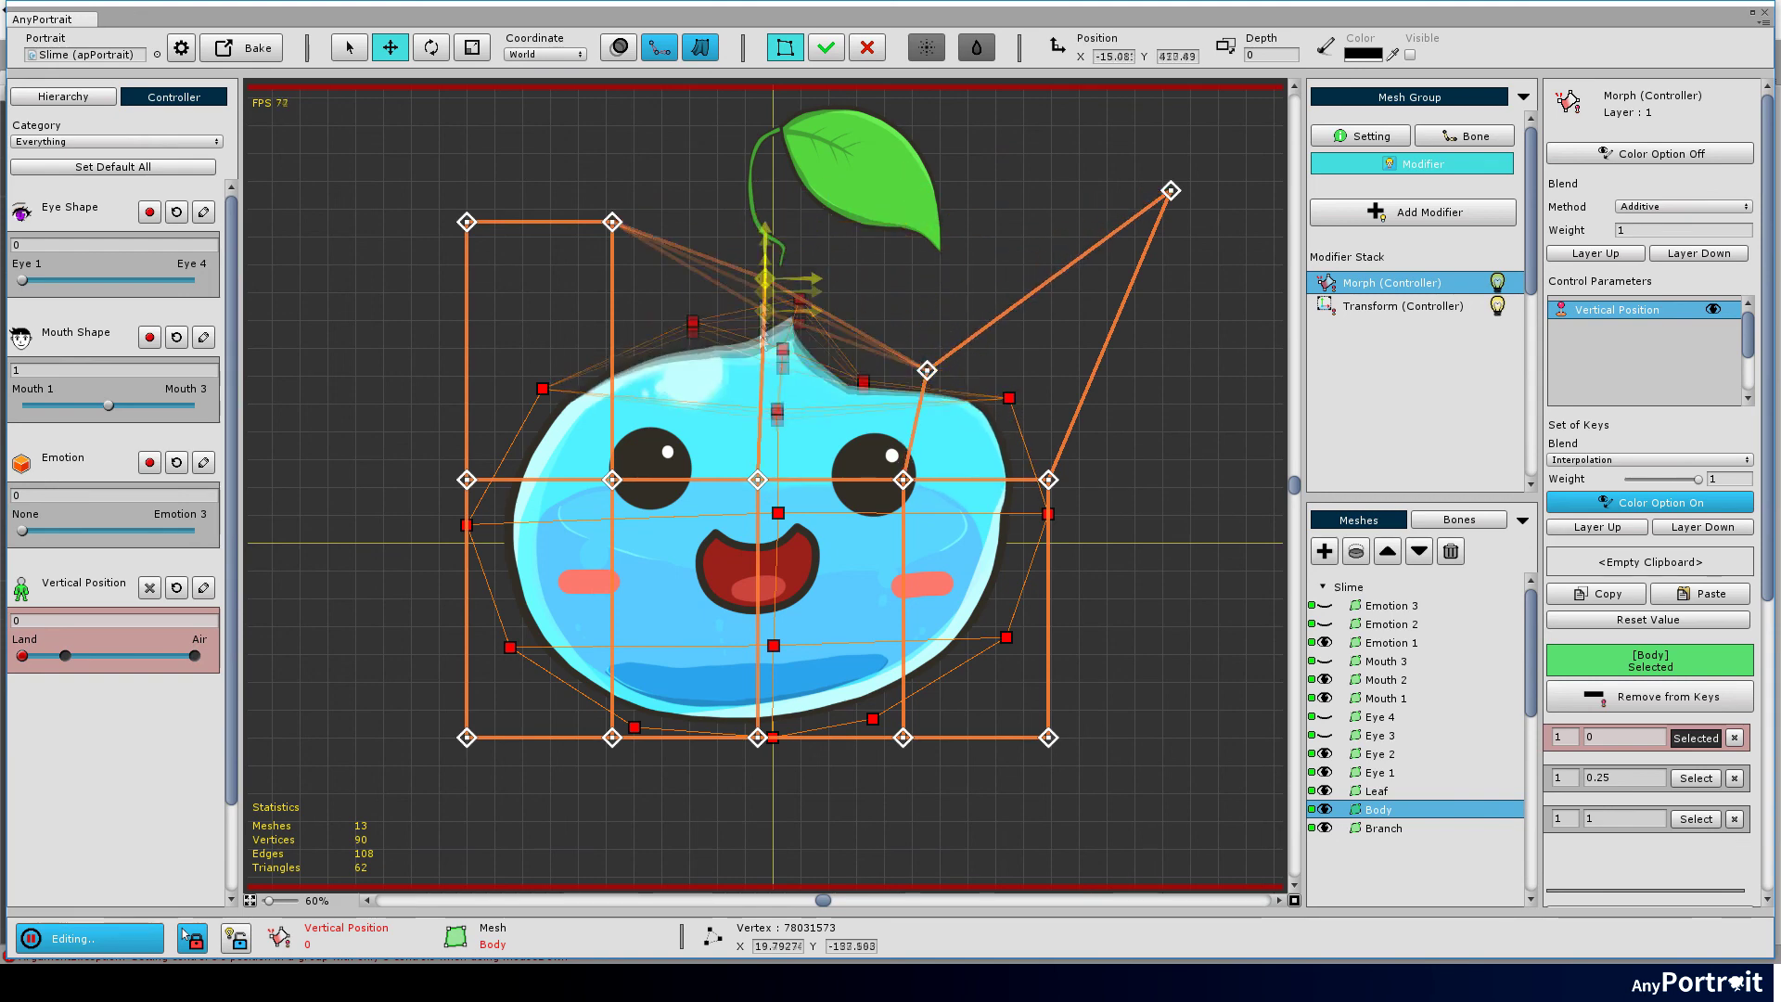
left_click_drag(757, 221, 763, 361)
left_click_drag(613, 222, 599, 361)
left_click_drag(759, 482, 752, 609)
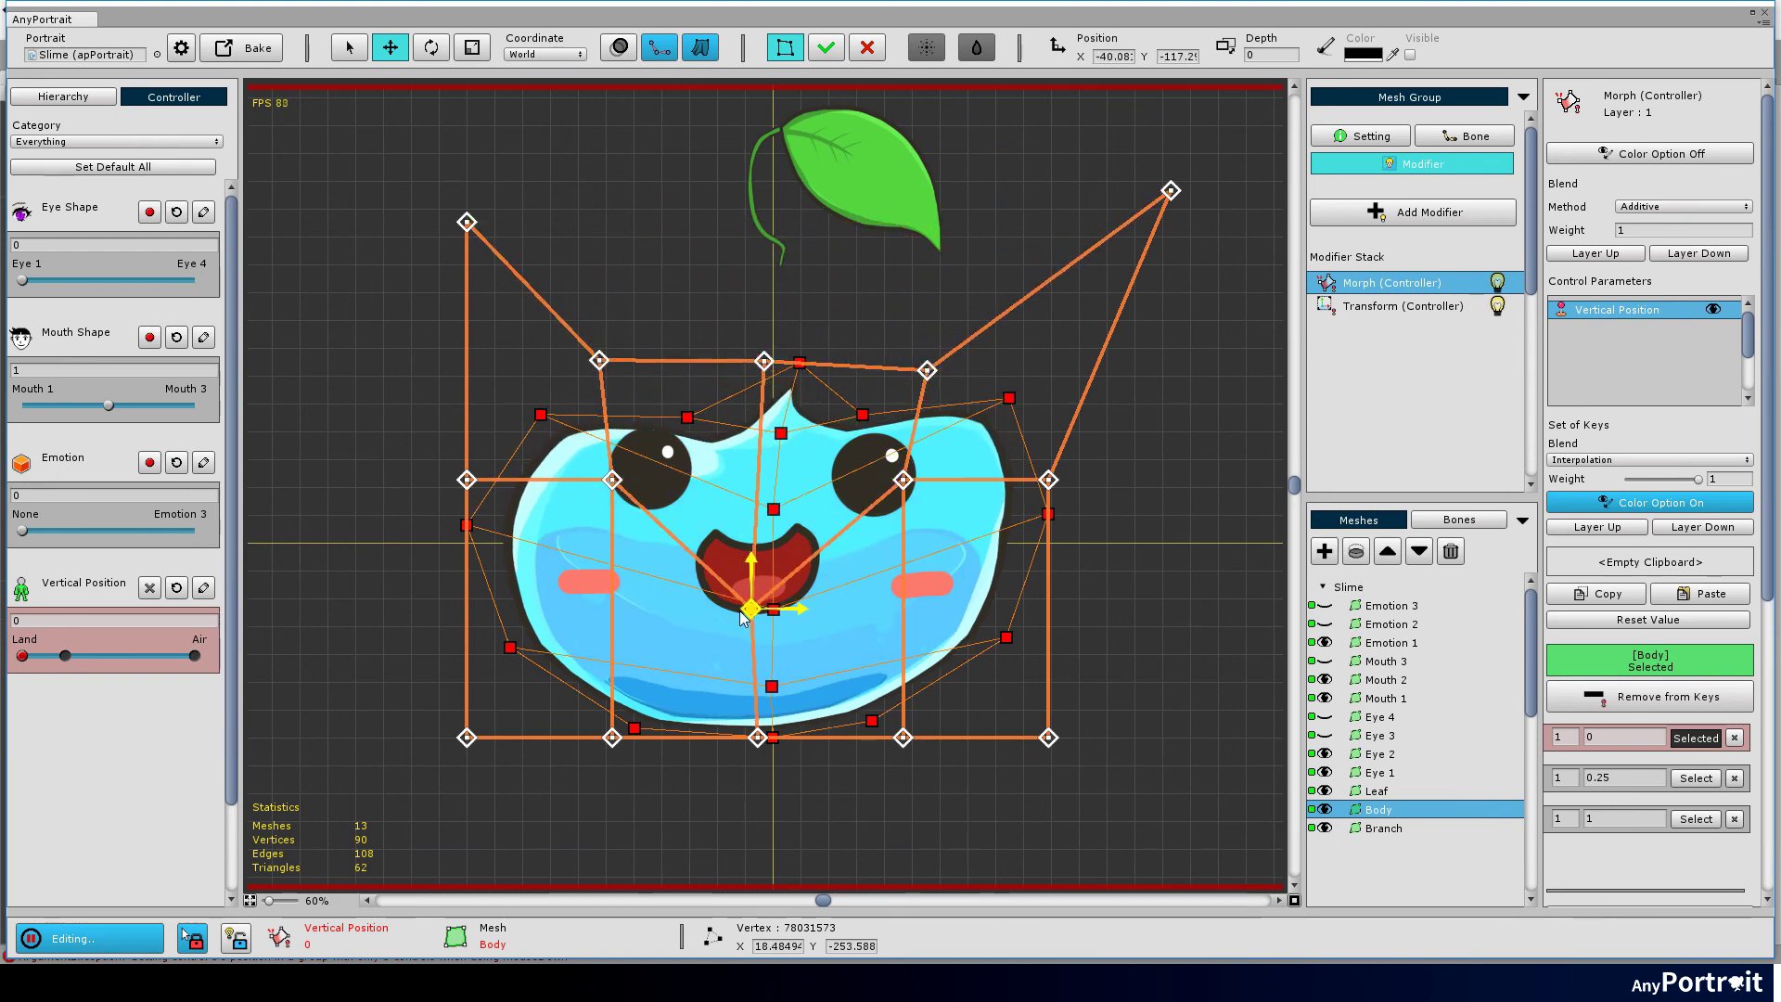
left_click_drag(468, 739, 327, 596)
left_click_drag(1048, 739, 1156, 618)
left_click_drag(765, 360, 766, 180)
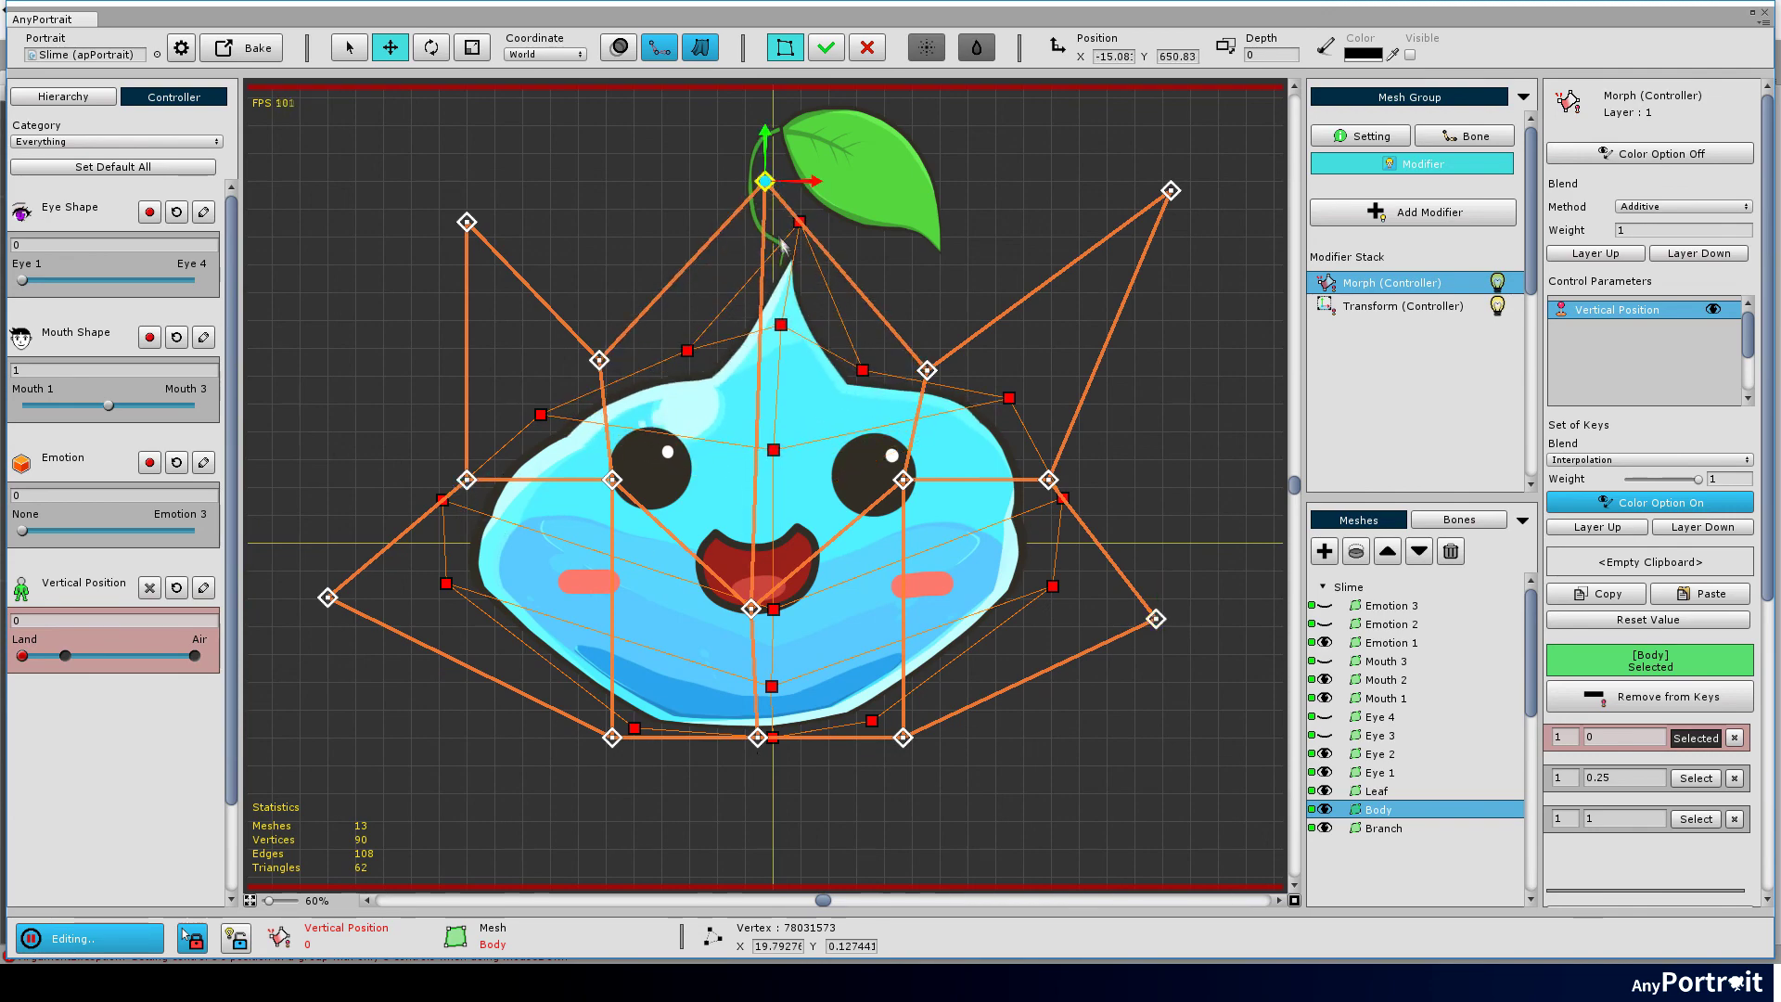
left_click_drag(909, 377, 905, 105)
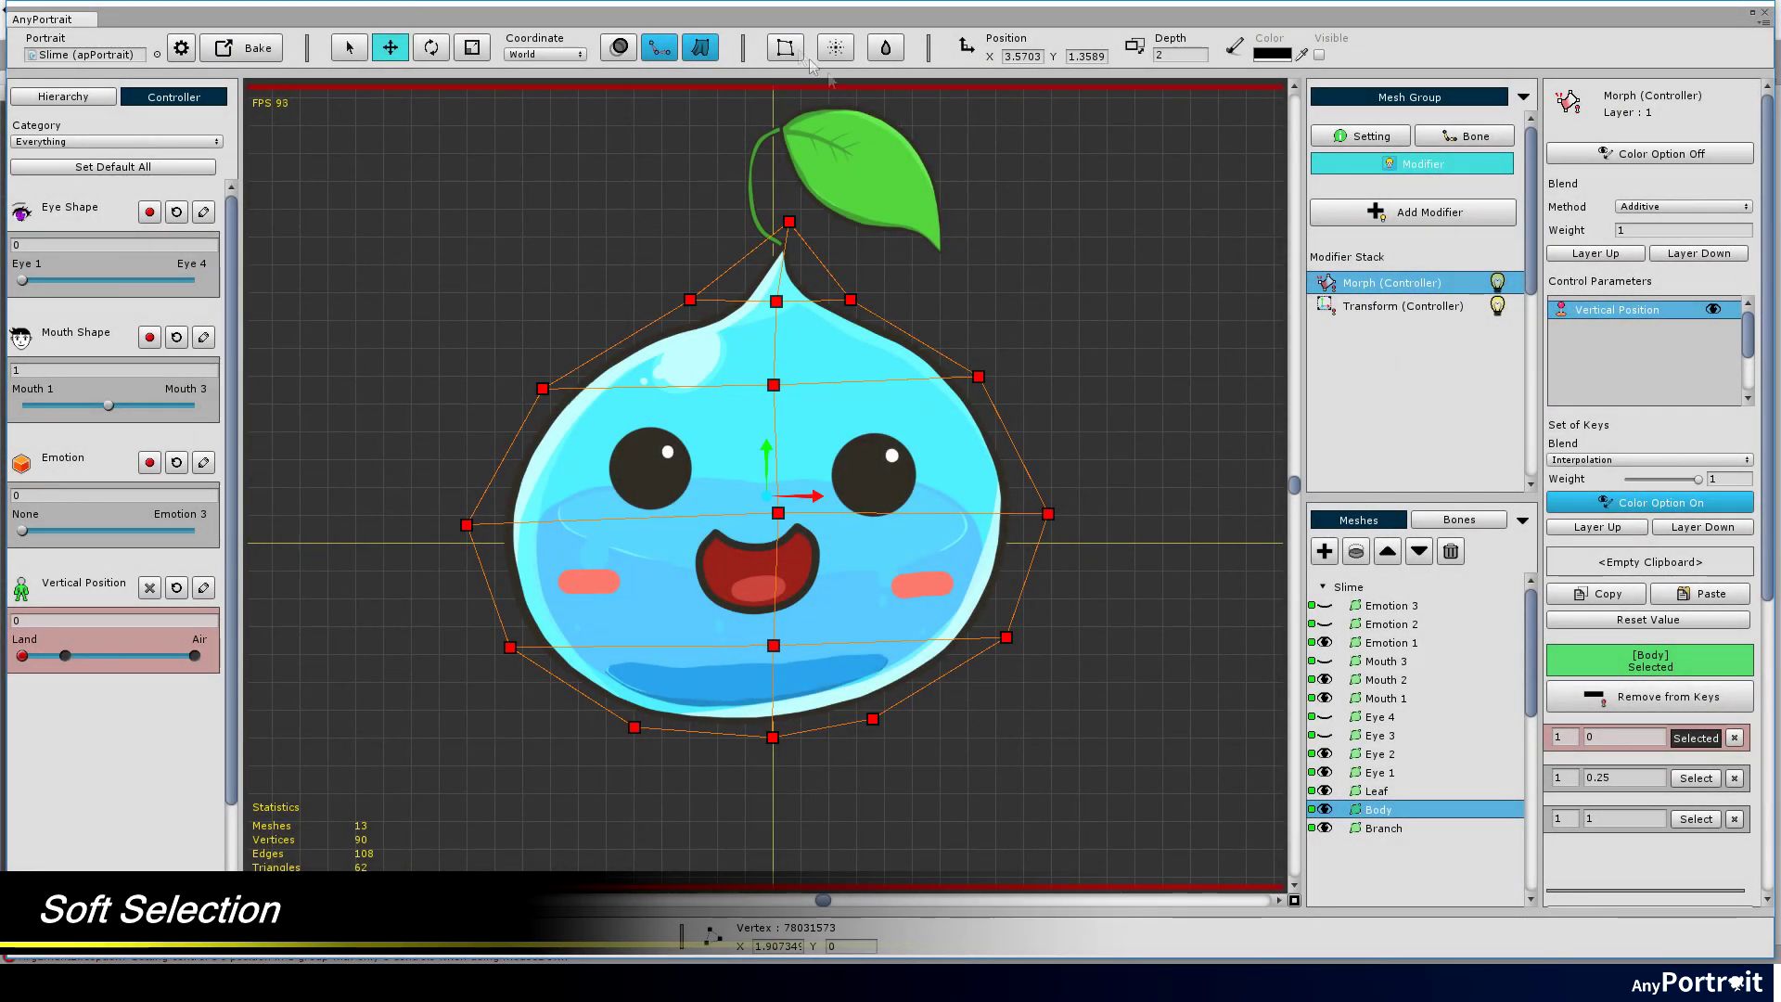
left_click(835, 47)
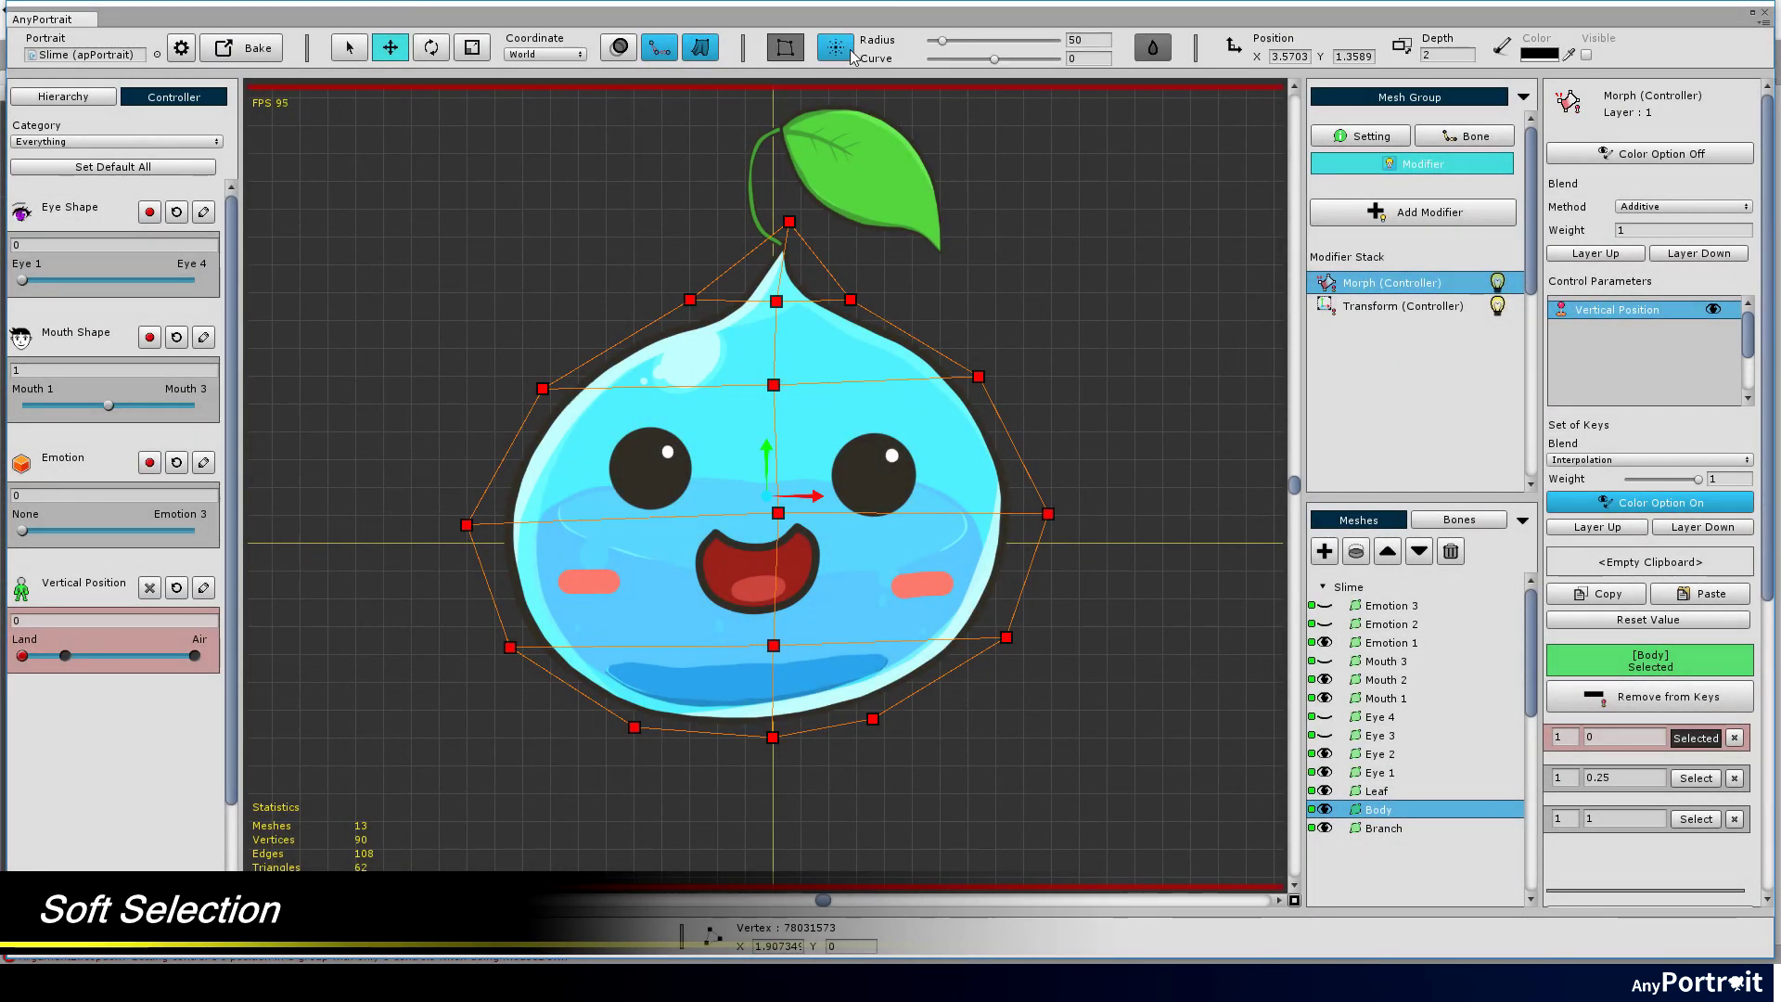
left_click(850, 299)
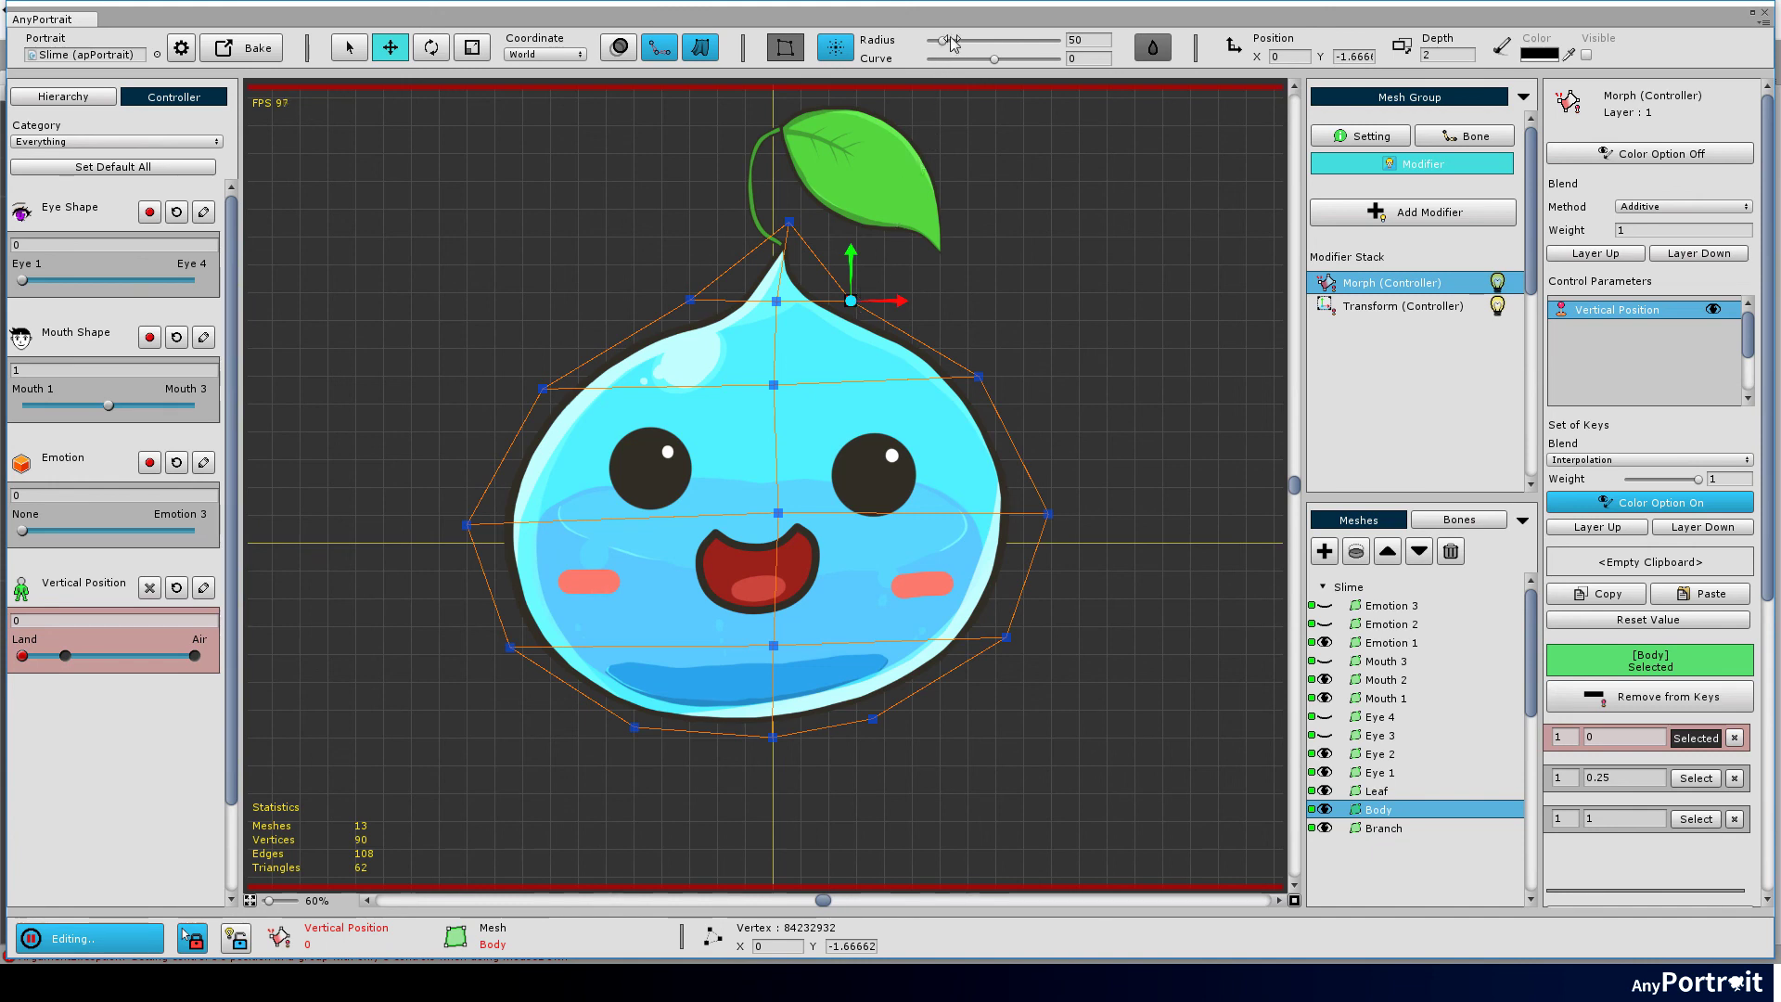
left_click_drag(944, 40, 1058, 41)
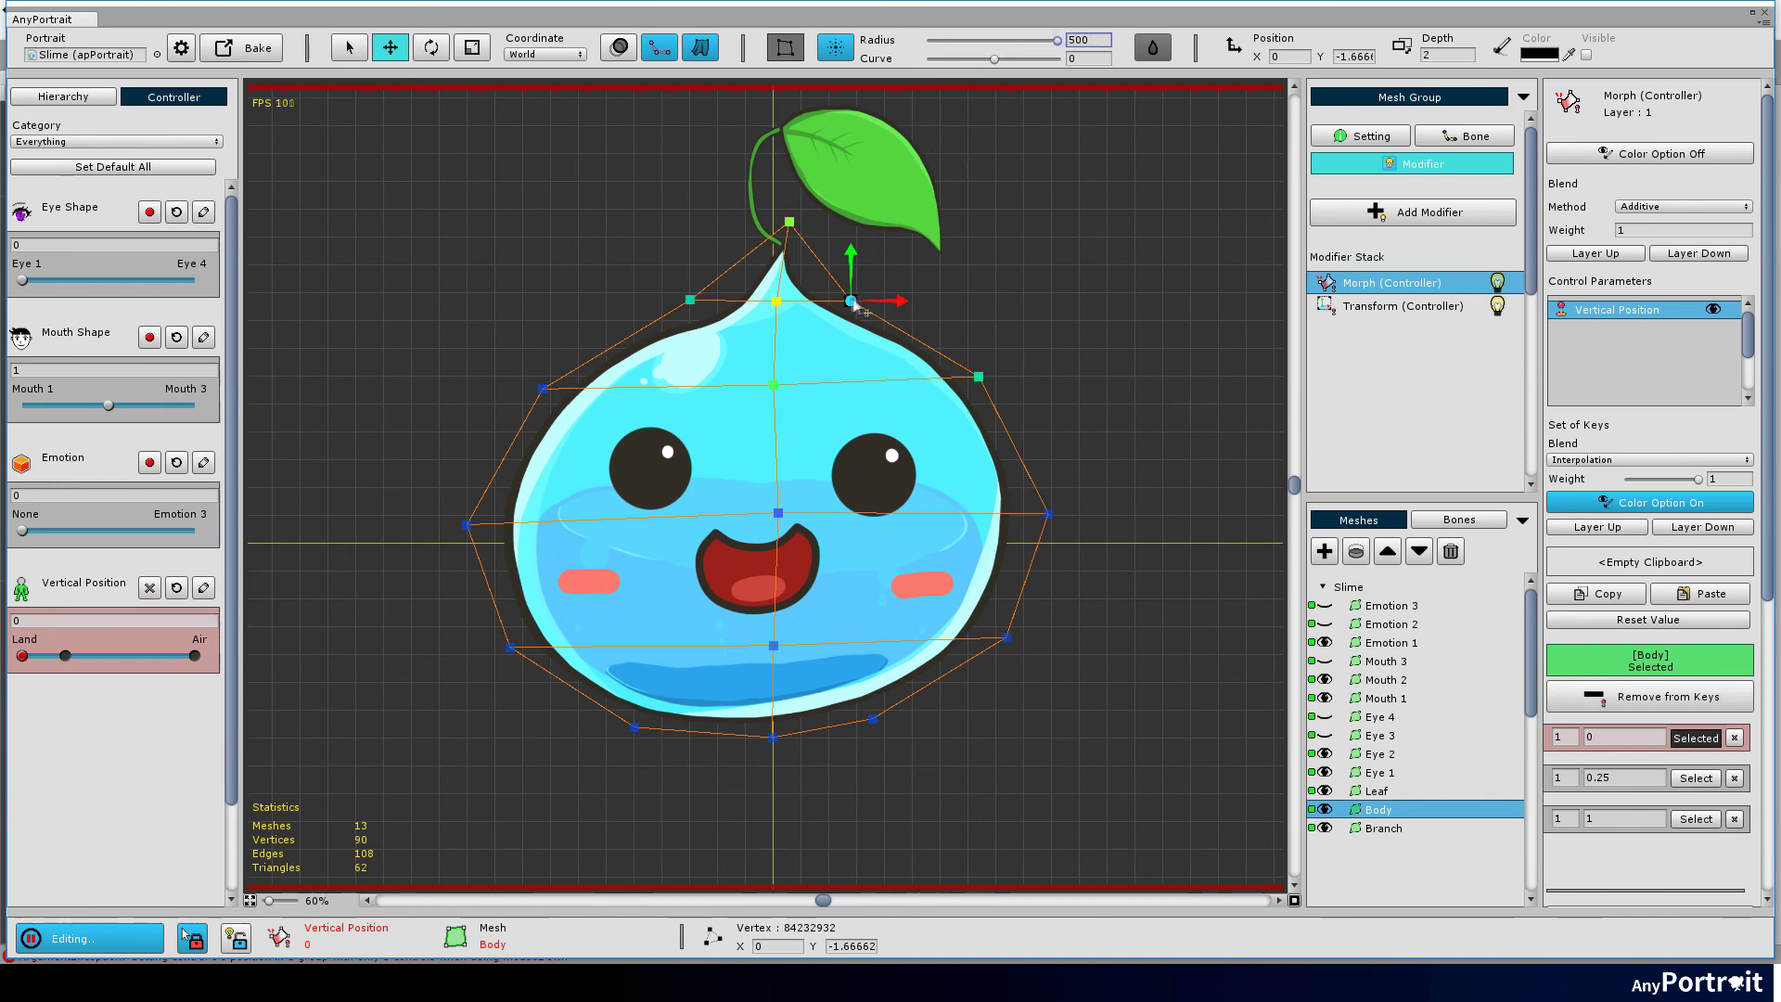
mouse_move(851, 299)
left_mouse_down()
mouse_move(780, 418)
mouse_move(794, 445)
left_mouse_up()
right_click(648, 463)
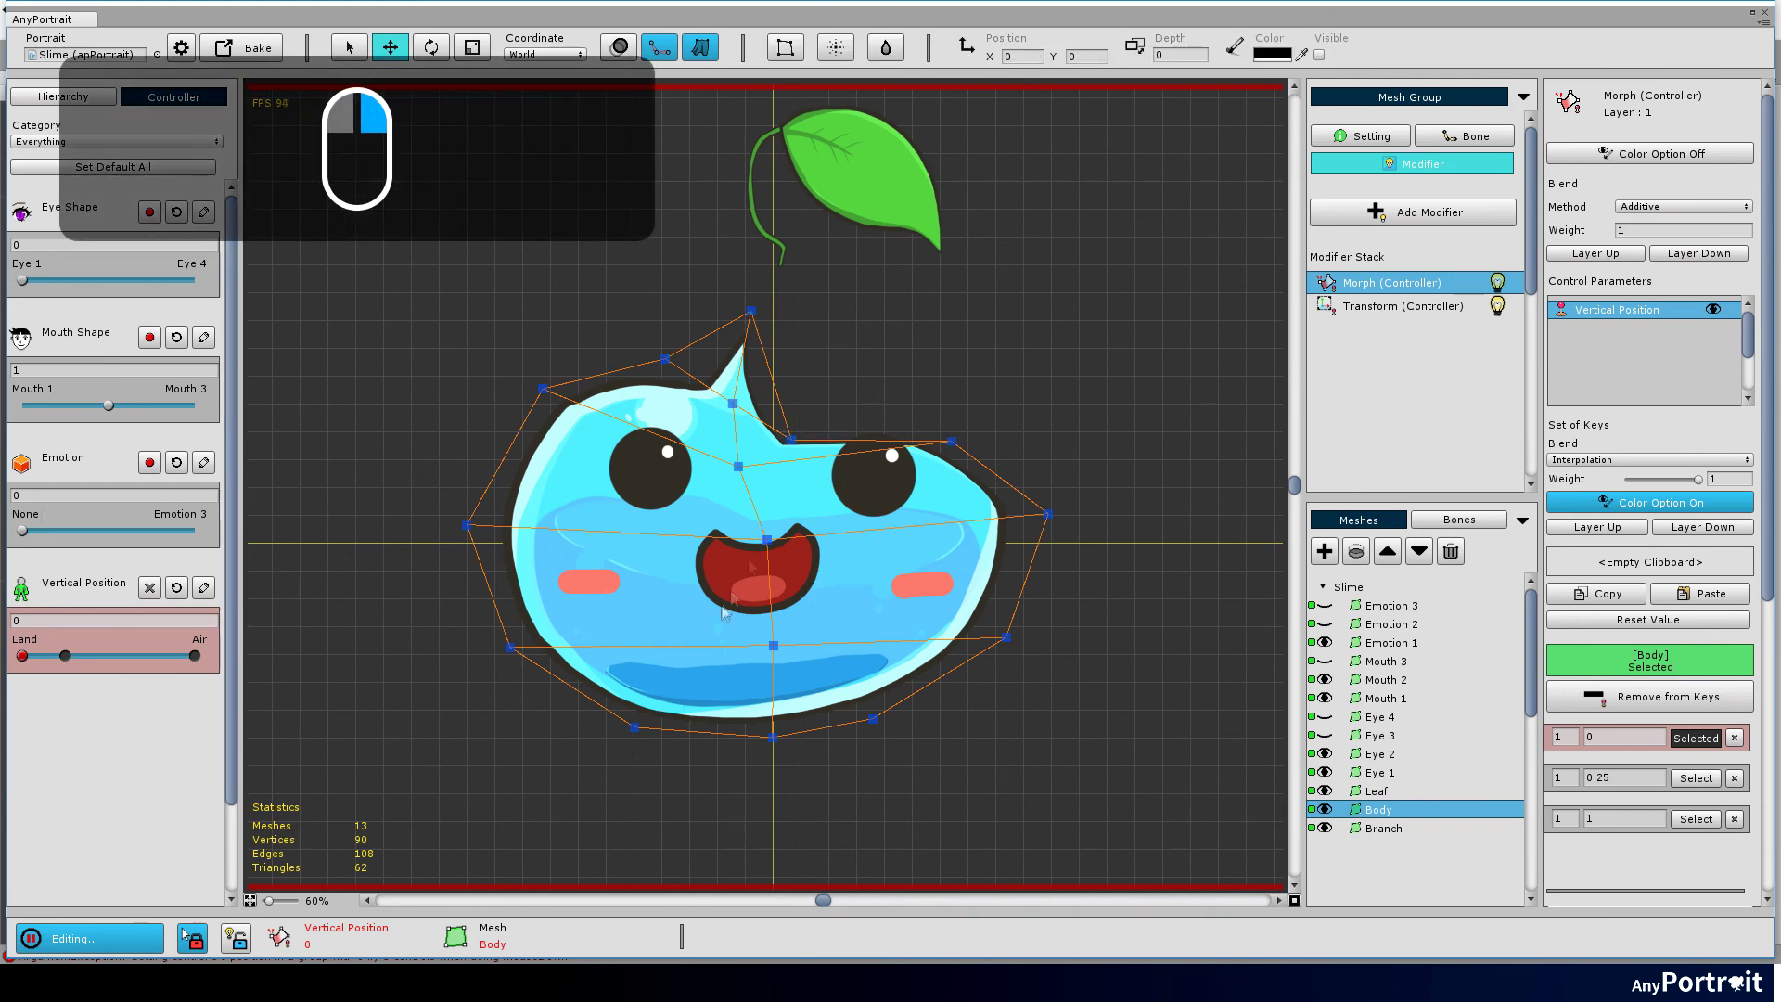
key("ctrl+z")
left_click(979, 377)
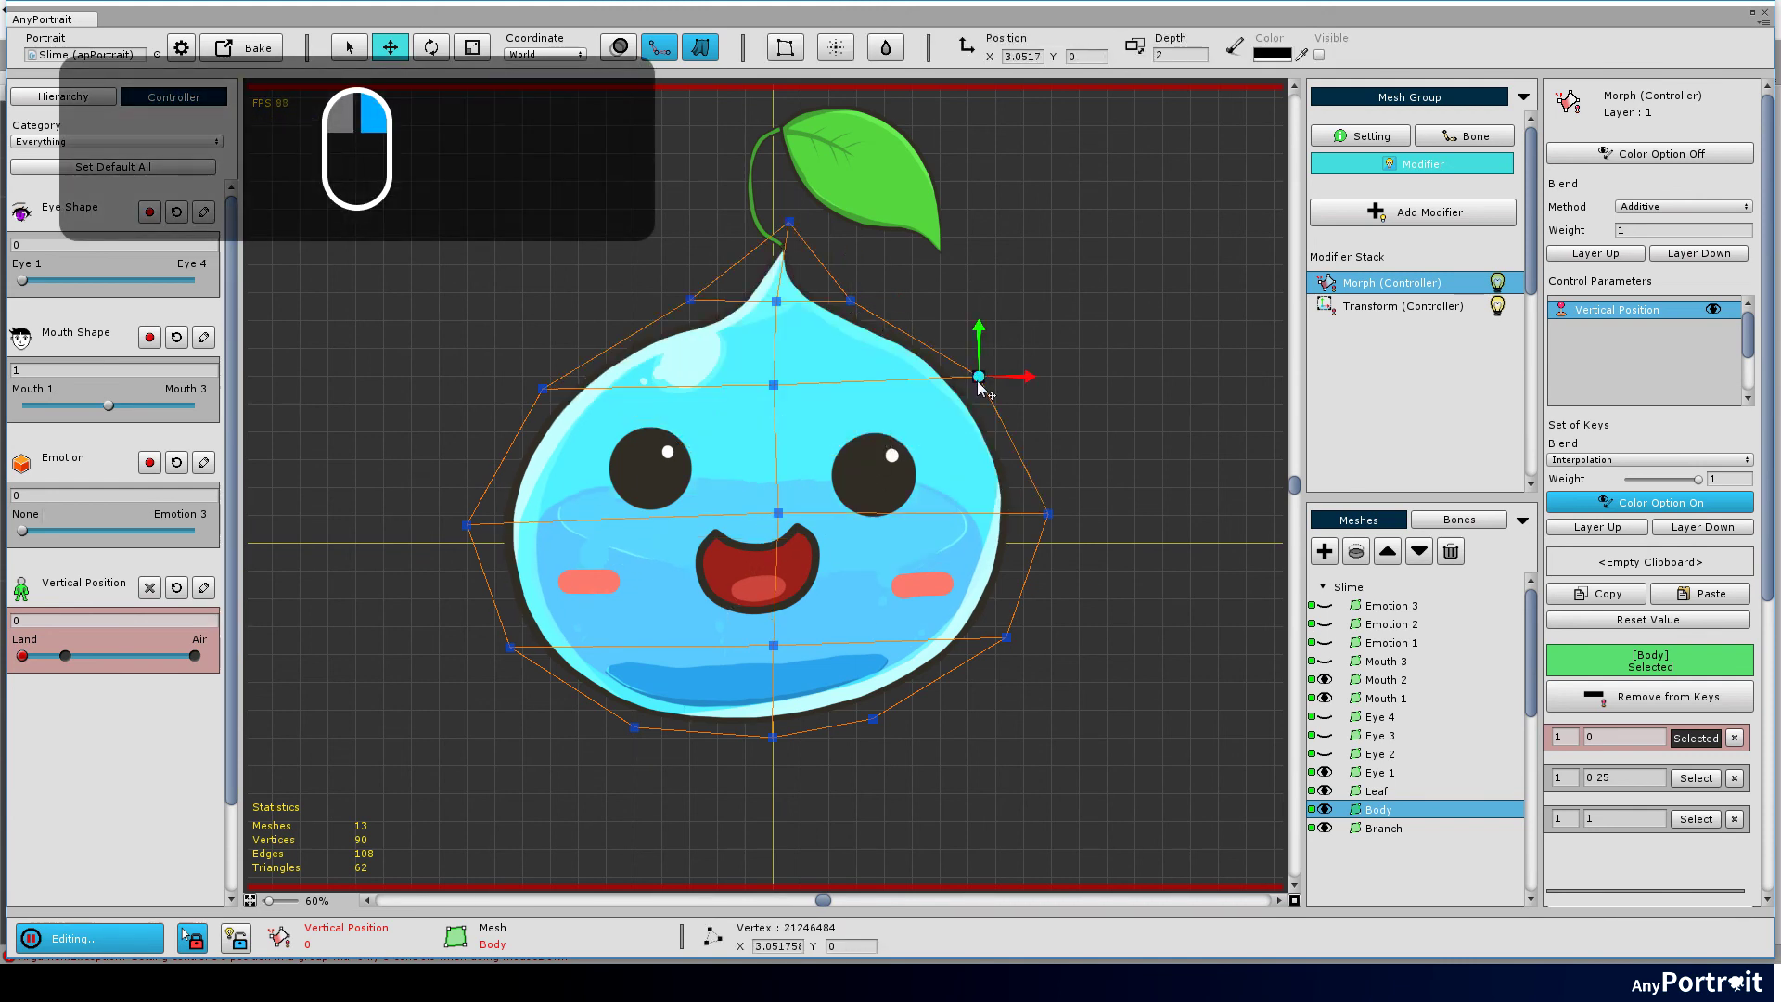
left_click(835, 47)
left_click_drag(977, 377, 800, 507)
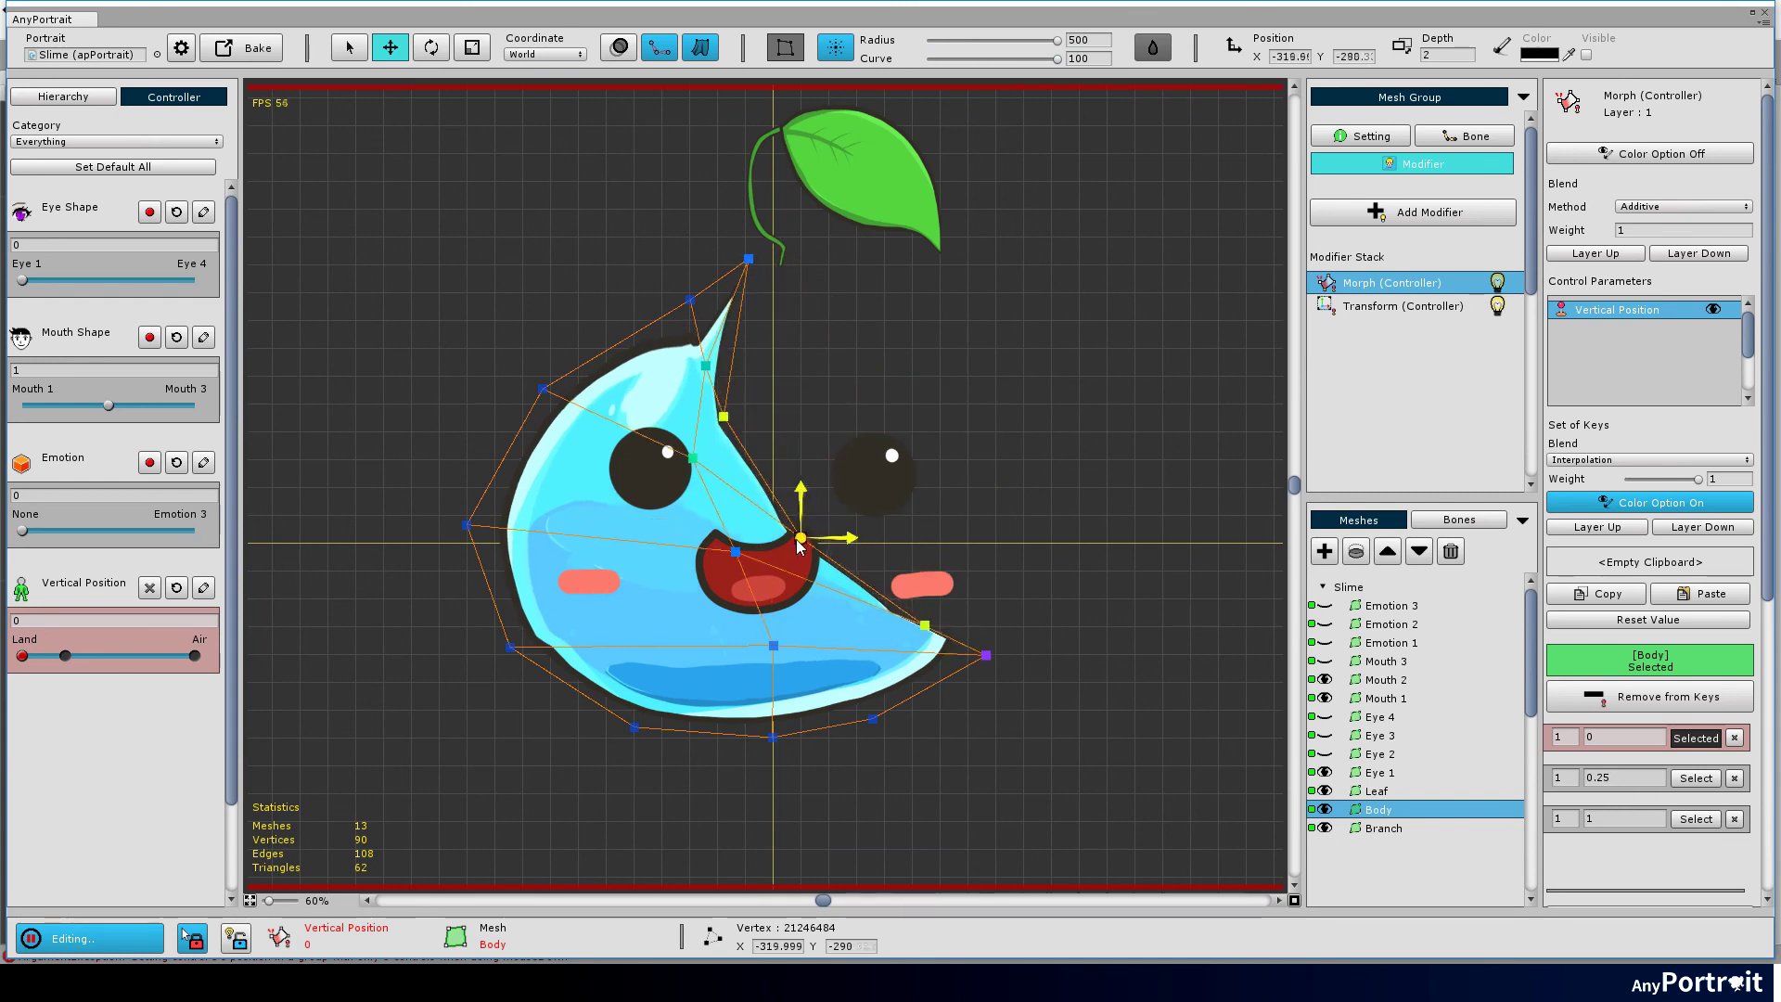
key("ctrl+z")
left_click_drag(1058, 59, 929, 59)
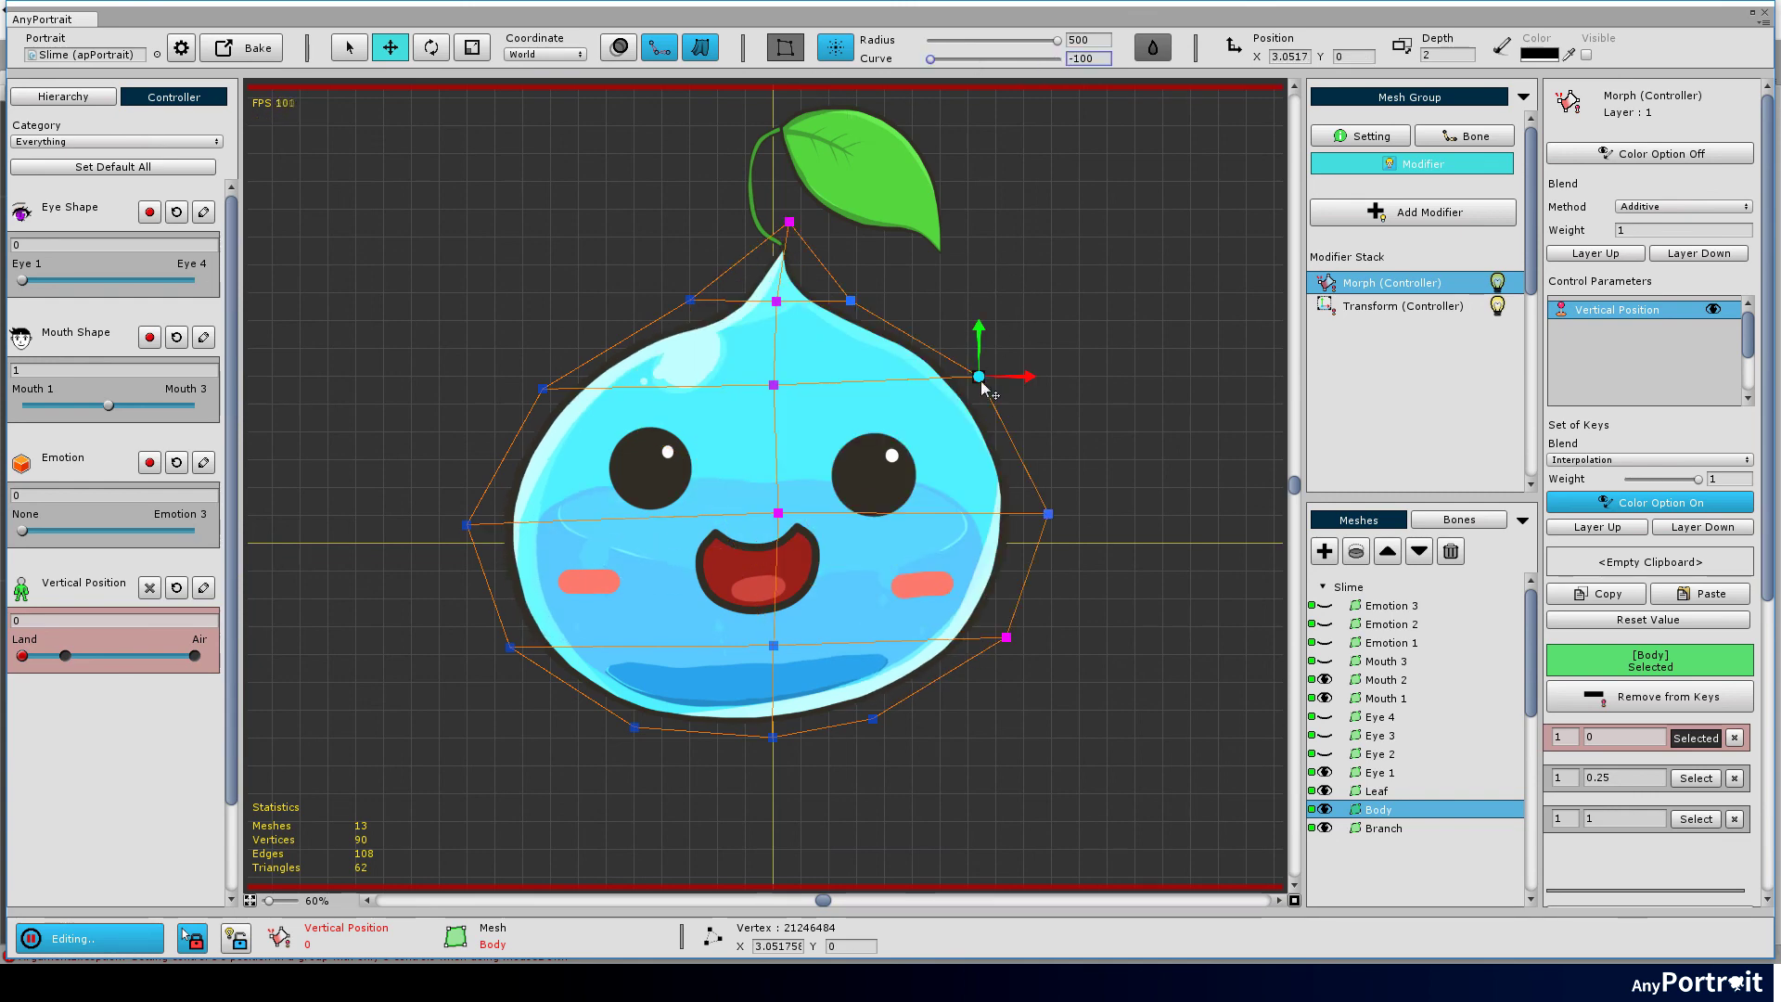
left_click_drag(978, 376, 827, 518)
key("ctrl+z")
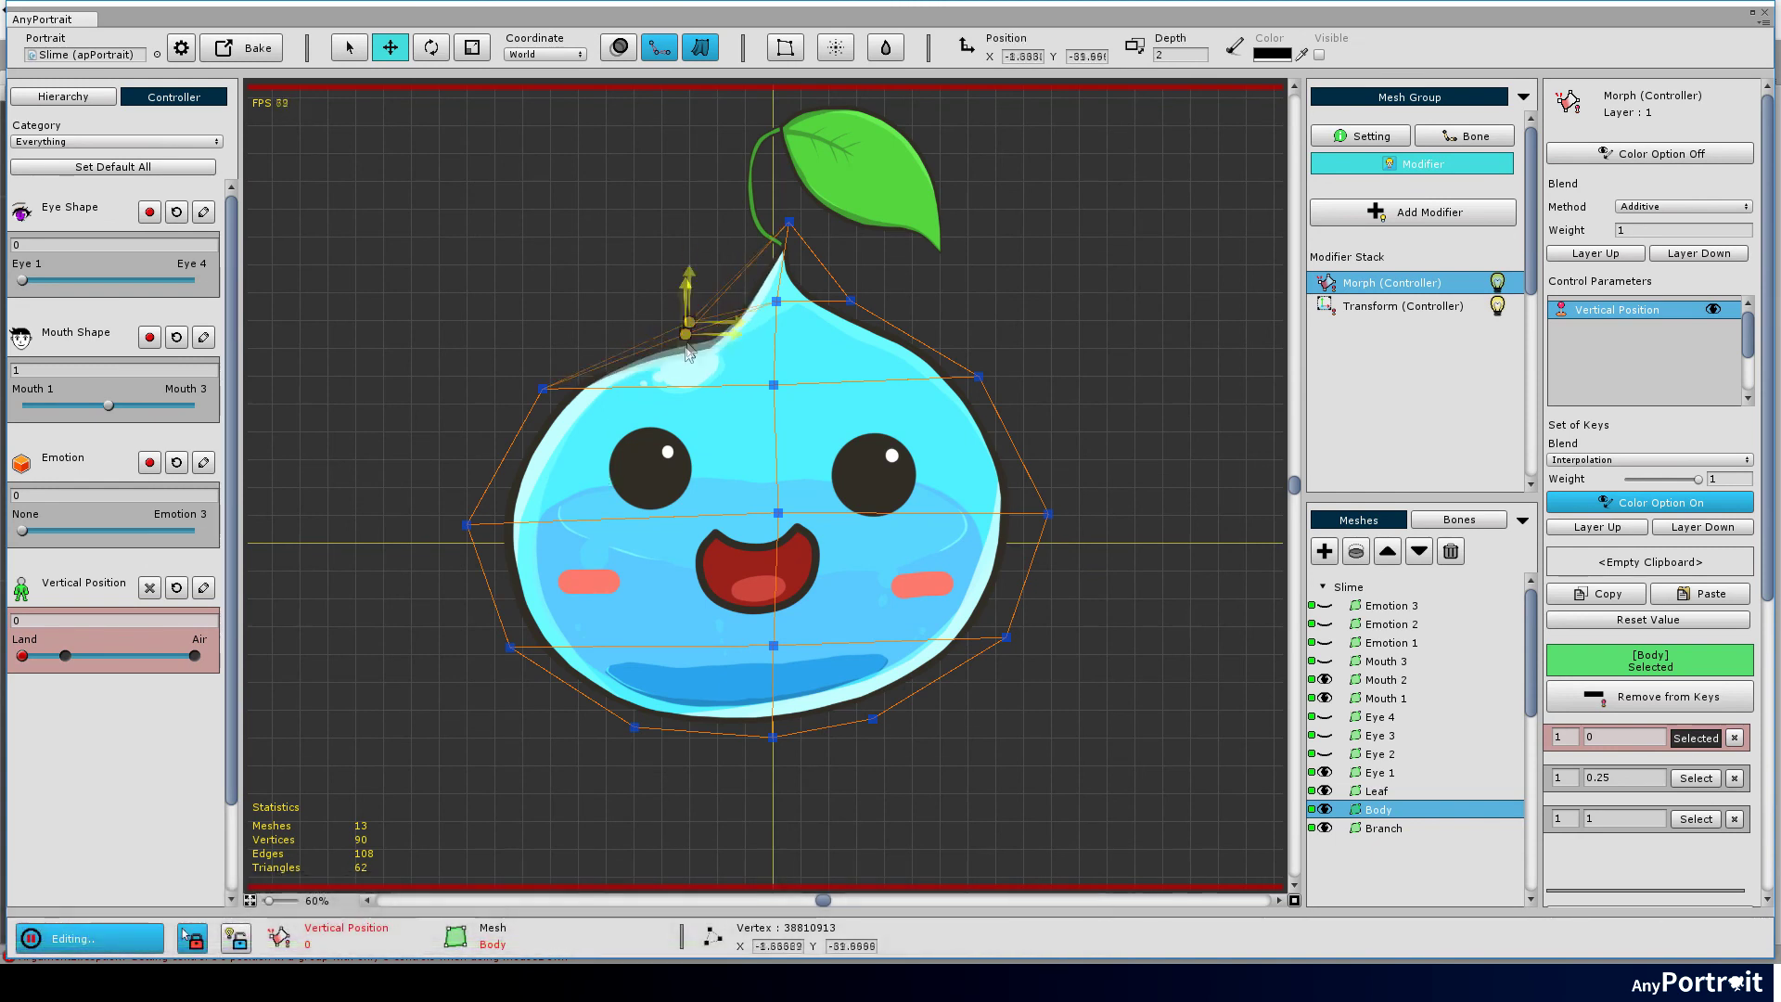
Step: Move the upper-left, centre, upper-right and right-side body vertices to reshape the slime
mouse_move(691, 299)
left_mouse_down()
mouse_move(678, 362)
mouse_move(775, 401)
mouse_move(773, 437)
left_mouse_up()
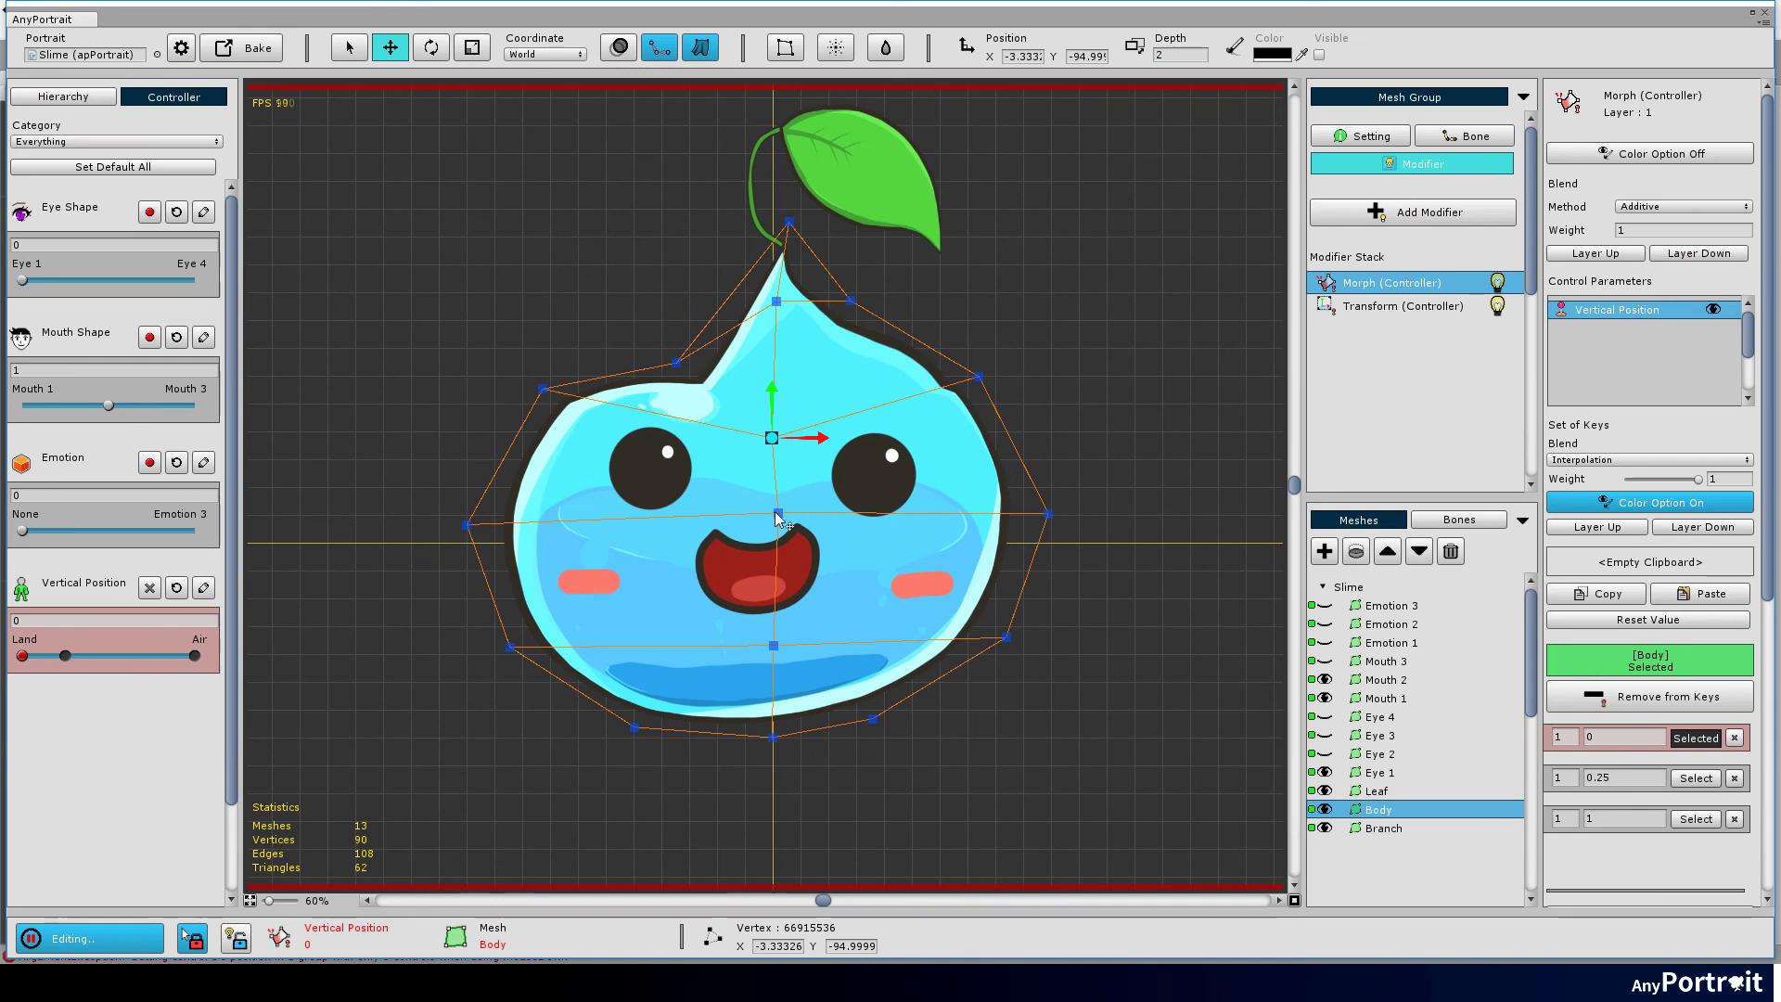
left_click_drag(779, 514, 738, 565)
left_click(849, 299)
left_click_drag(851, 299, 905, 262)
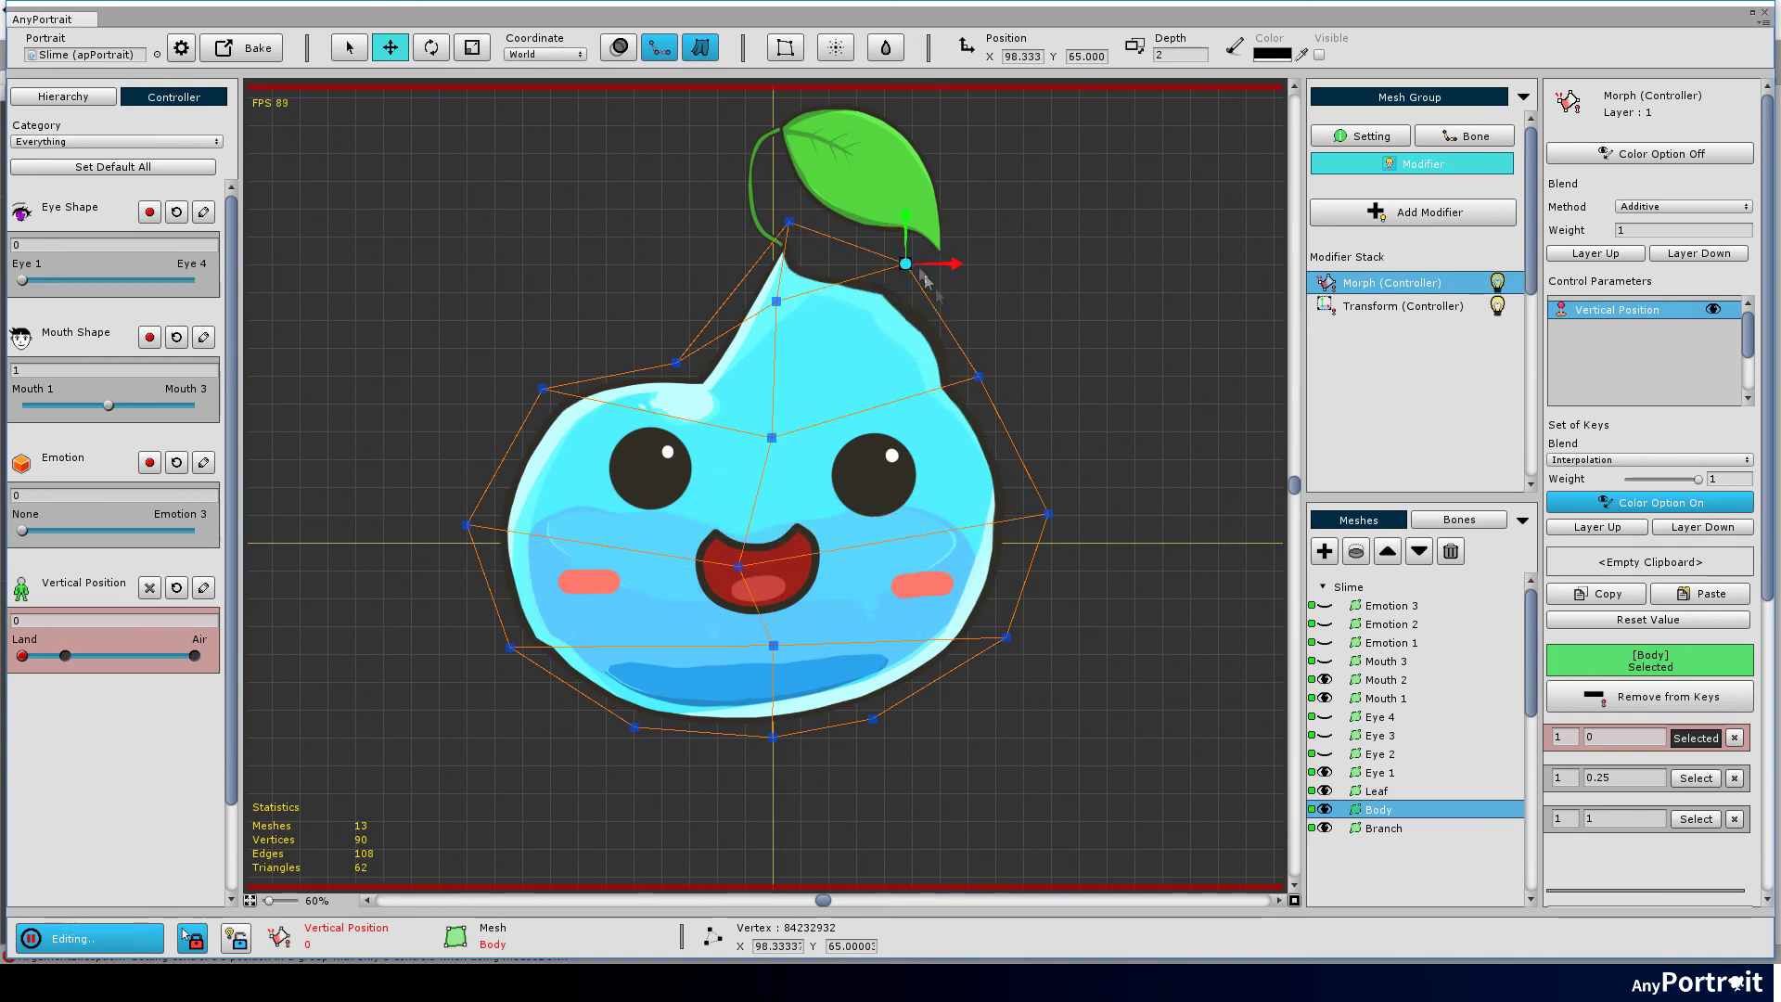
left_click_drag(982, 380, 981, 446)
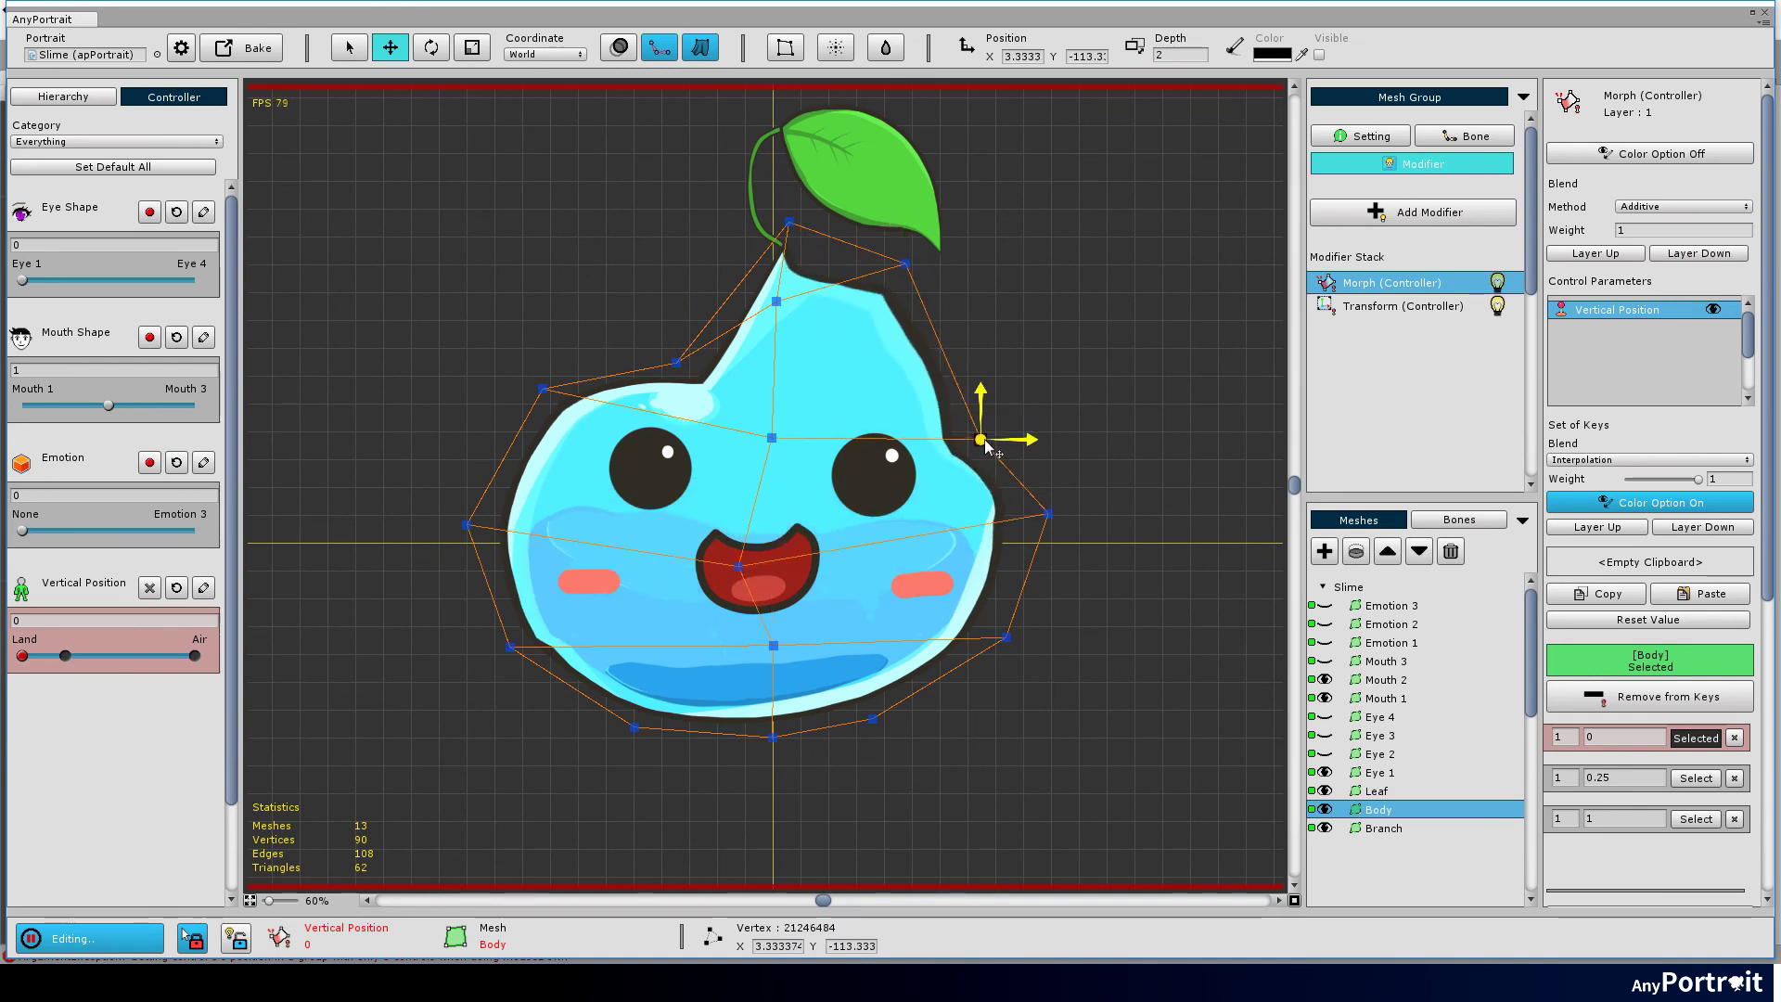
Step: Smooth the selected upper body vertices with the Blur tool at Radius 424
left_click_drag(1102, 190, 433, 640)
left_click(887, 51)
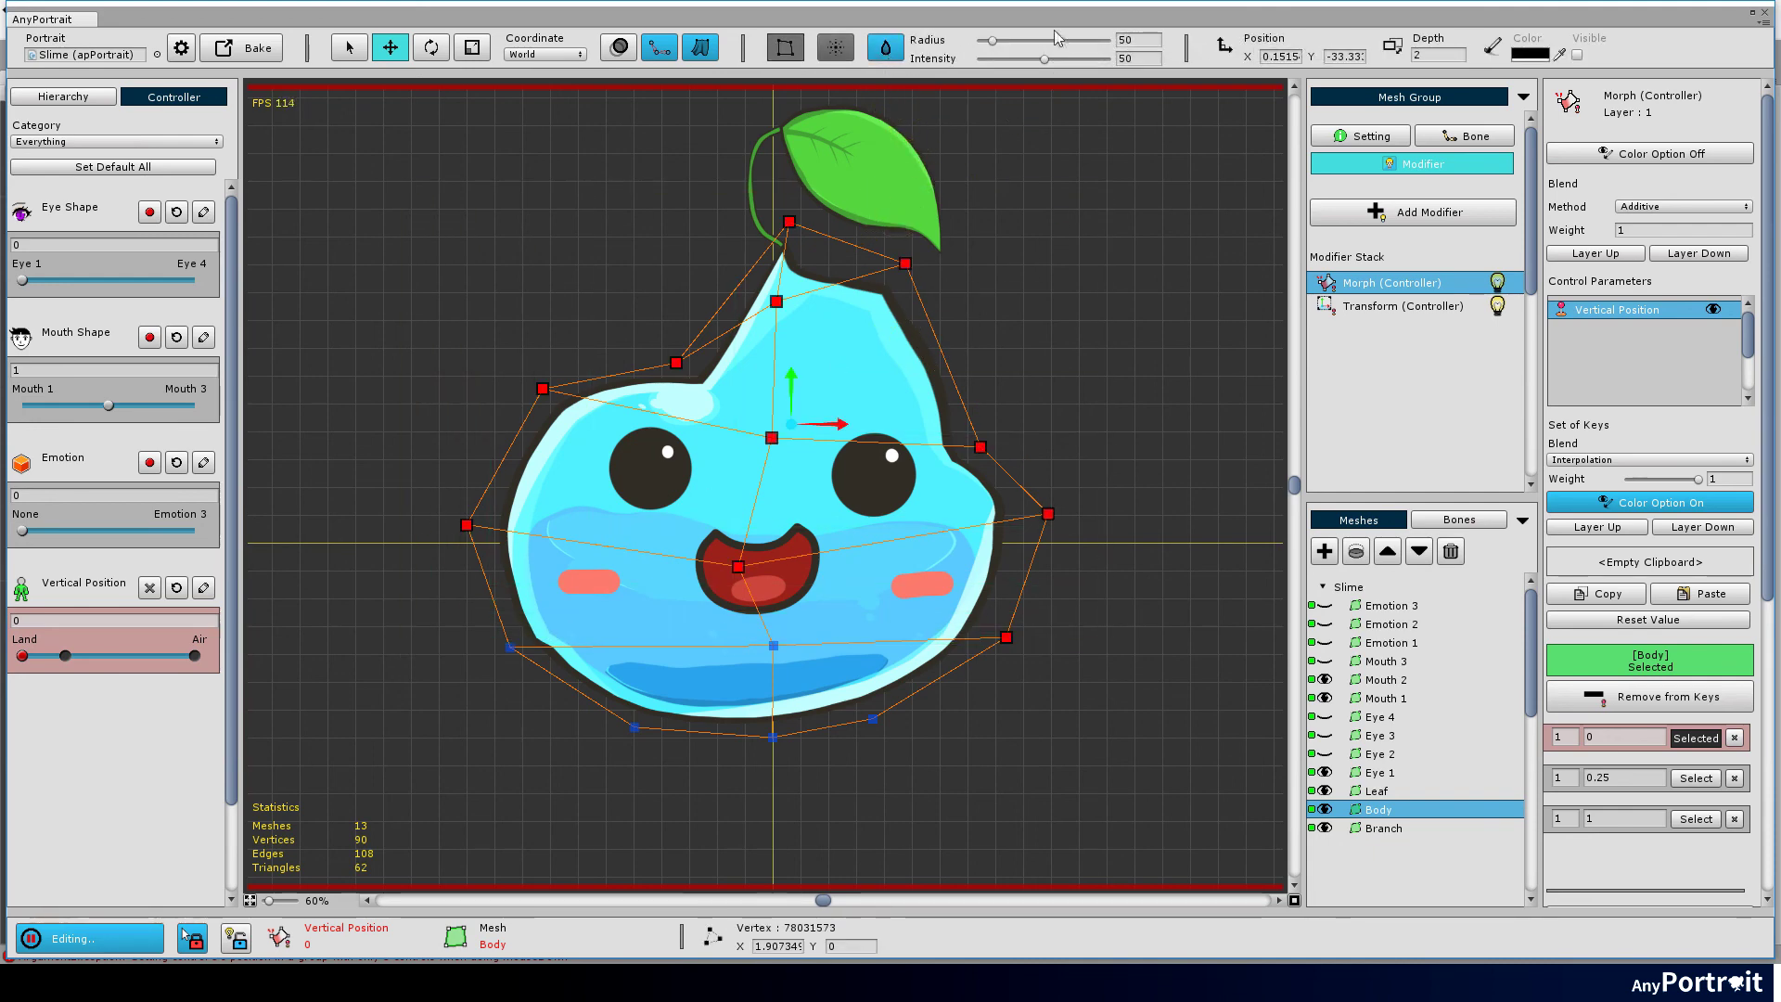
left_click_drag(1057, 40, 1089, 39)
left_click_drag(849, 432, 752, 351)
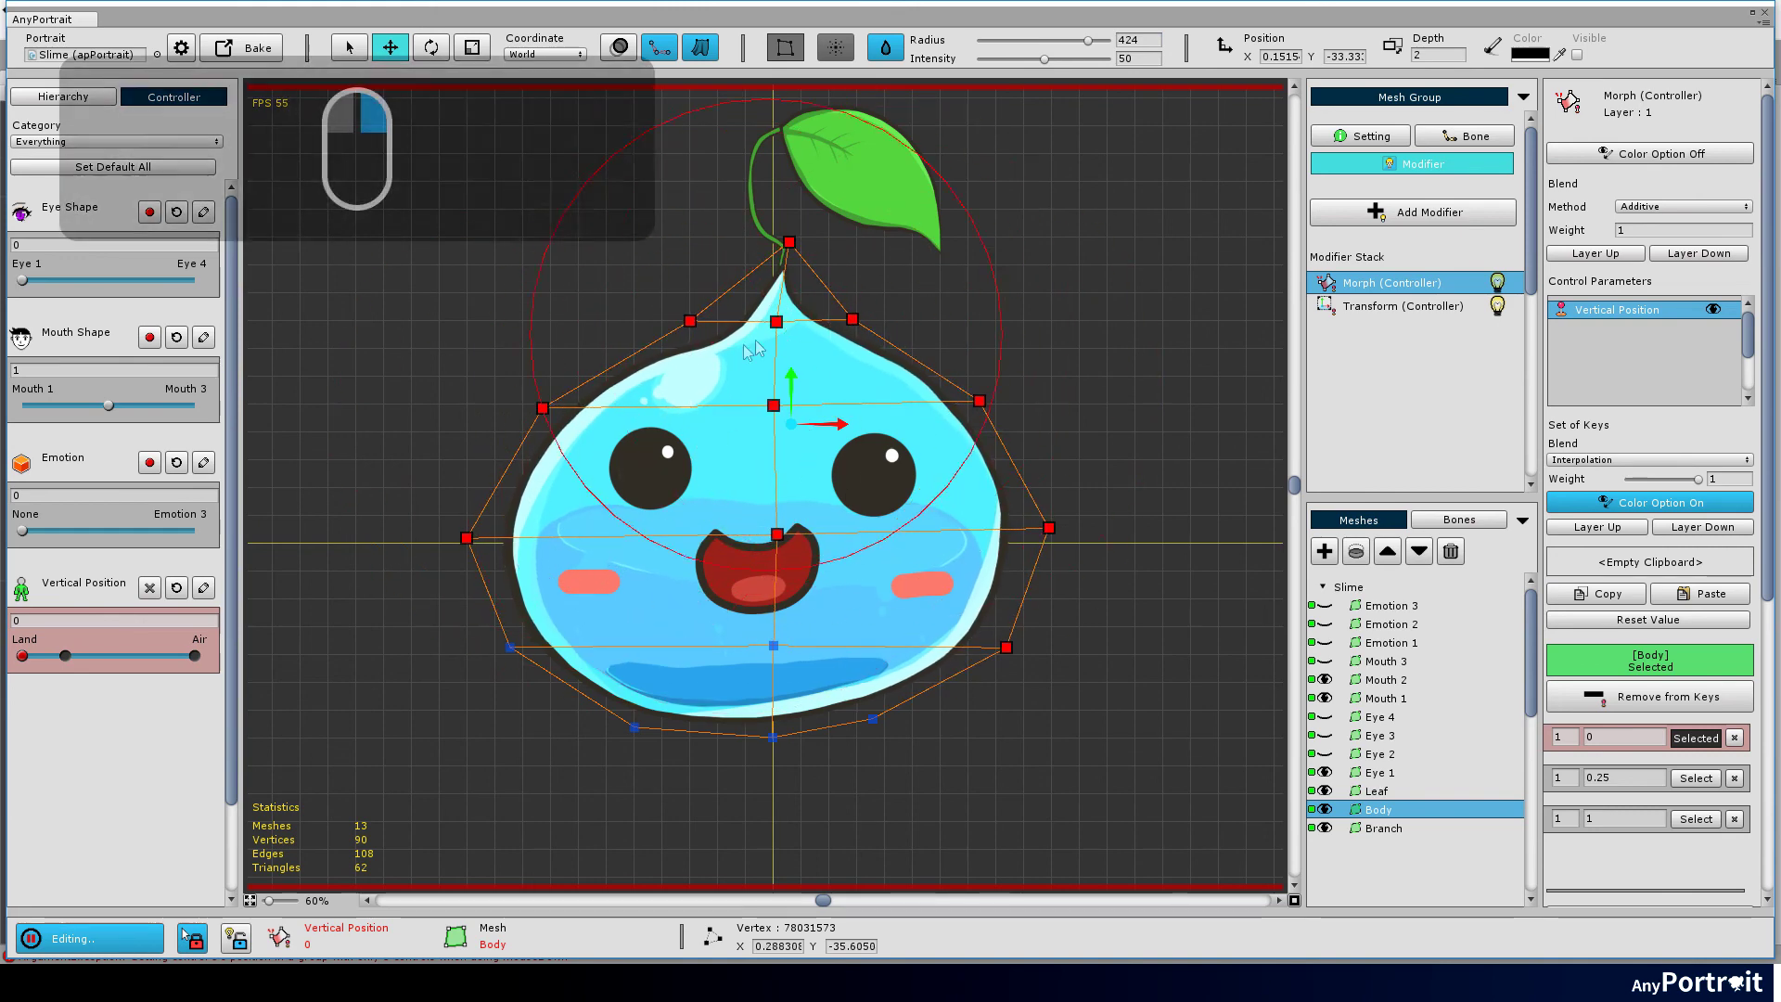
right_click(971, 335)
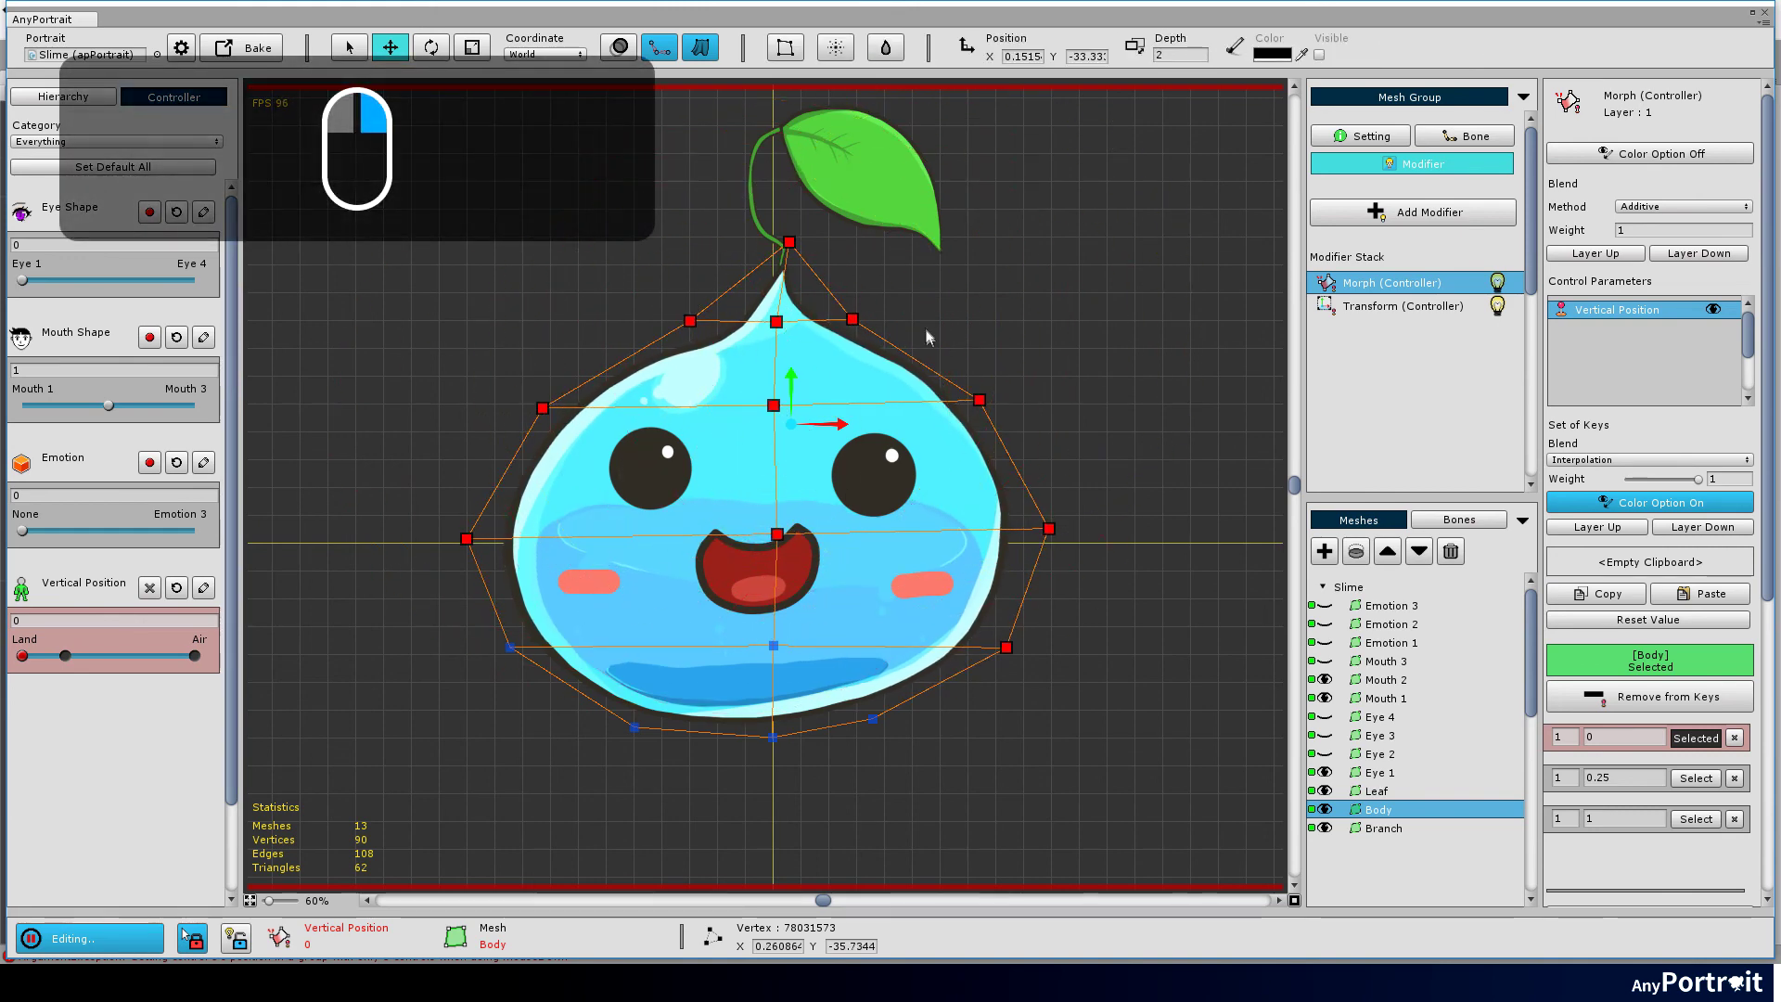